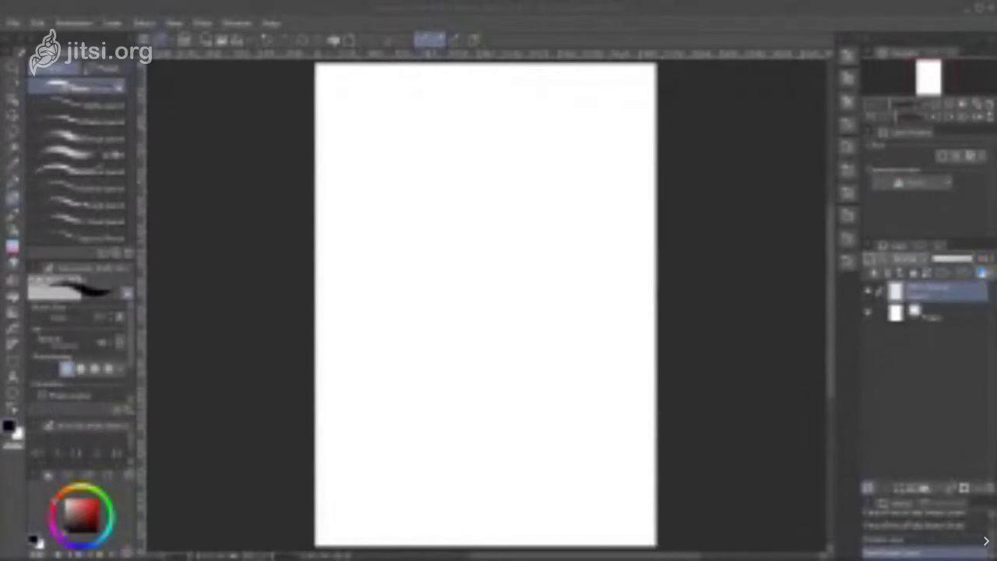
Step: Sketch a tilted oval head near the upper centre of the page and a curved spine line descending from it
click(485, 120)
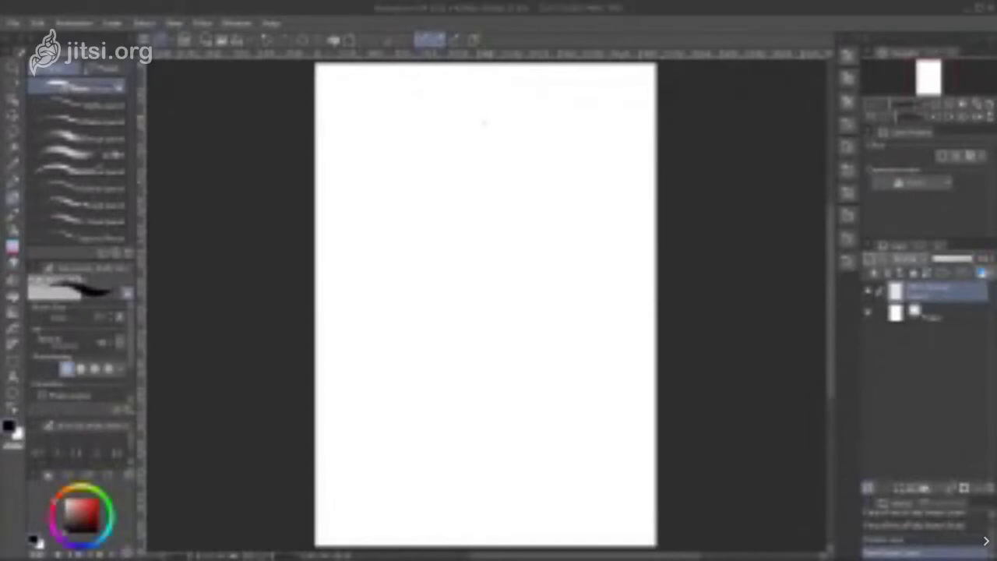
drag(474, 126, 476, 127)
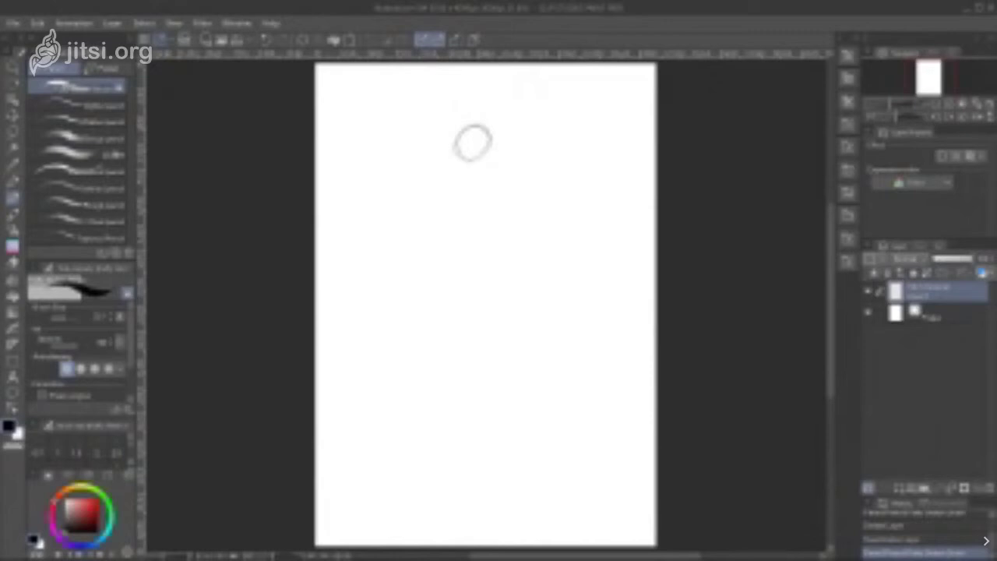
drag(477, 117, 480, 120)
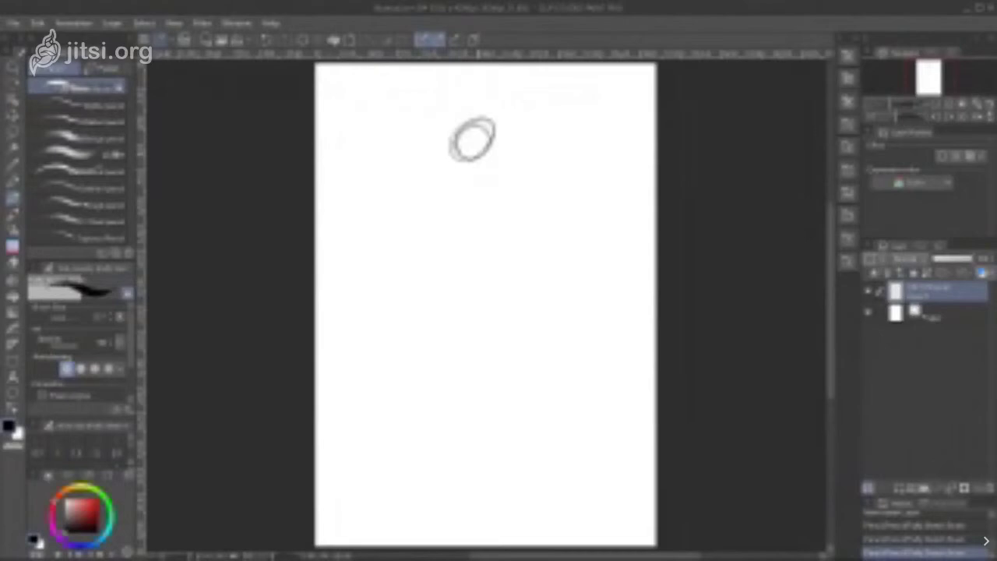
mouse_move(485, 162)
mouse_down()
mouse_move(485, 248)
mouse_move(468, 305)
mouse_move(487, 201)
mouse_move(465, 303)
mouse_up()
drag(485, 244, 465, 338)
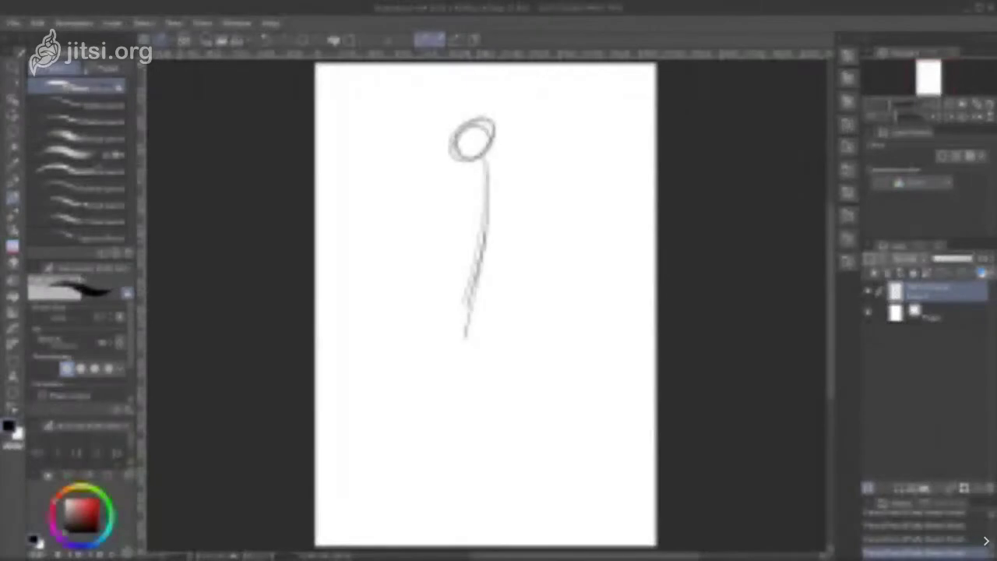
Step: Sketch the shoulder line and tapered ribcage around the spine, with a round joint at each shoulder
mouse_move(465, 170)
mouse_down()
mouse_move(536, 160)
mouse_move(447, 182)
mouse_up()
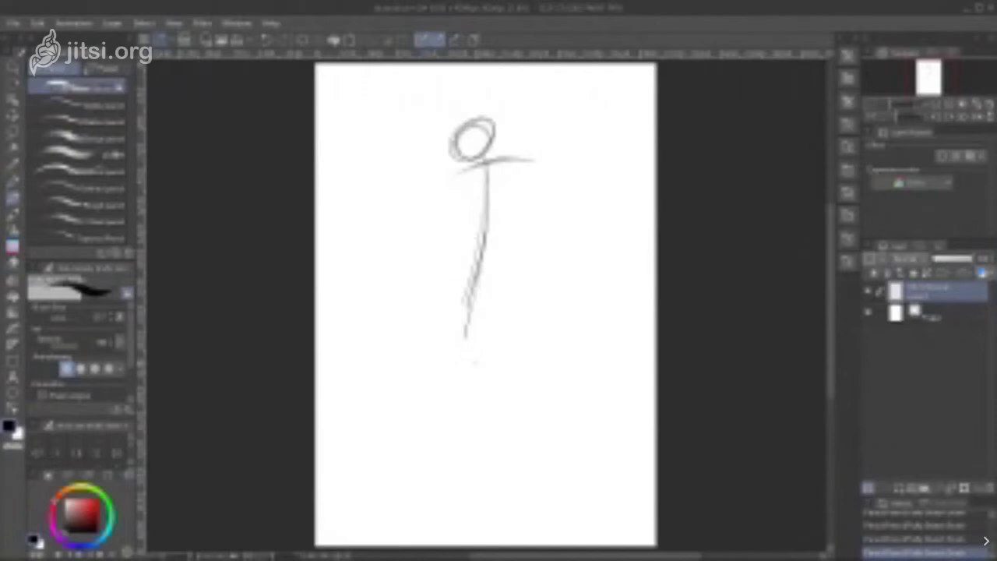
key(ctrl+z)
mouse_move(445, 197)
mouse_down()
mouse_move(454, 235)
mouse_move(510, 241)
mouse_move(531, 217)
mouse_move(534, 163)
mouse_move(538, 199)
mouse_up()
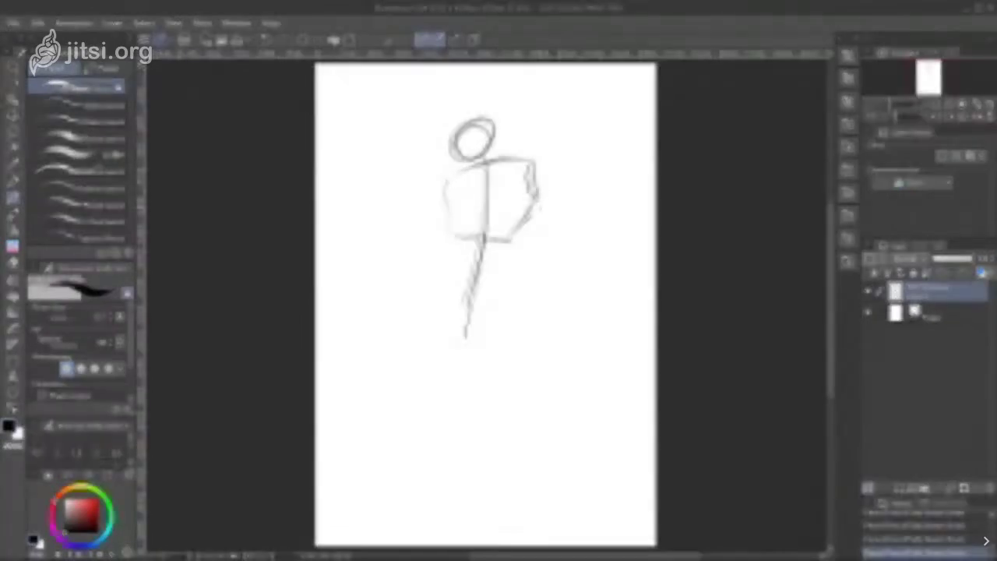
drag(450, 177, 433, 207)
mouse_move(533, 161)
mouse_down()
mouse_move(520, 193)
mouse_move(548, 173)
mouse_move(540, 192)
mouse_up()
drag(452, 178, 438, 198)
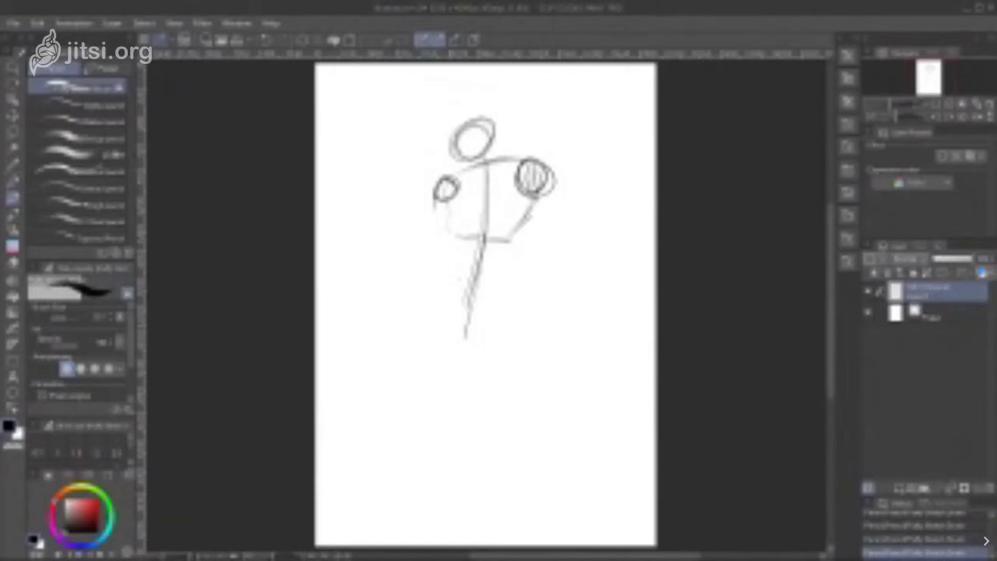
Step: Sketch a wide oval pelvis across the lower part of the spine
mouse_move(445, 277)
mouse_down()
mouse_move(505, 274)
mouse_move(439, 300)
mouse_move(484, 310)
mouse_up()
drag(510, 279, 506, 307)
mouse_move(446, 280)
mouse_down()
mouse_move(451, 296)
mouse_move(505, 305)
mouse_move(508, 290)
mouse_up()
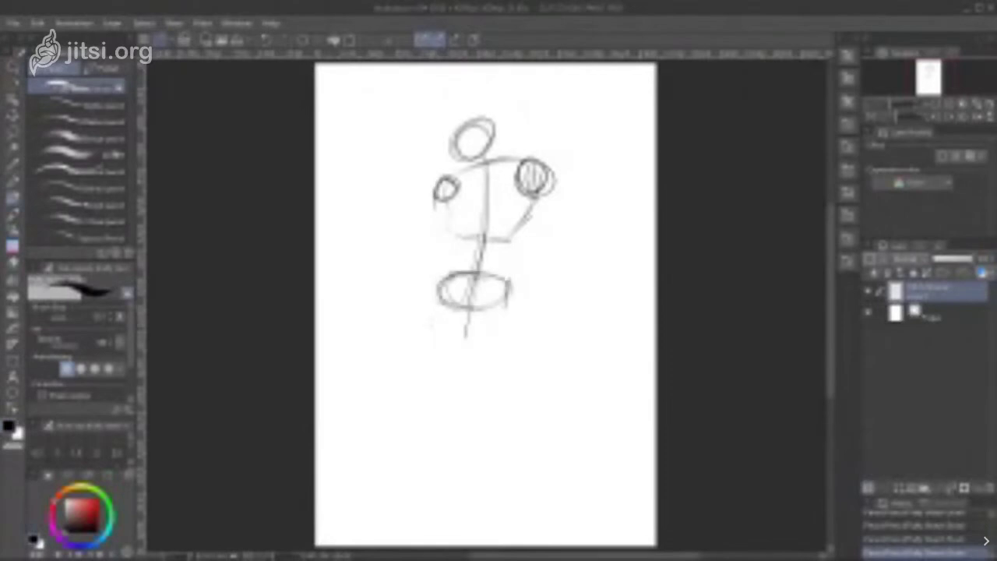
Step: Sketch two widely spread legs from the pelvis, with oval knee joints and simple block feet
mouse_move(437, 302)
mouse_down()
mouse_move(384, 370)
mouse_move(402, 352)
mouse_up()
mouse_move(503, 302)
mouse_down()
mouse_move(530, 389)
mouse_move(516, 391)
mouse_up()
mouse_move(384, 385)
mouse_down()
mouse_move(388, 478)
mouse_move(399, 480)
mouse_move(403, 502)
mouse_move(385, 488)
mouse_move(353, 504)
mouse_move(369, 517)
mouse_move(394, 513)
mouse_up()
drag(536, 404, 573, 495)
drag(550, 439, 589, 507)
mouse_move(566, 505)
mouse_down()
mouse_move(567, 540)
mouse_move(612, 545)
mouse_up()
mouse_move(609, 538)
mouse_down()
mouse_move(595, 506)
mouse_move(609, 533)
mouse_up()
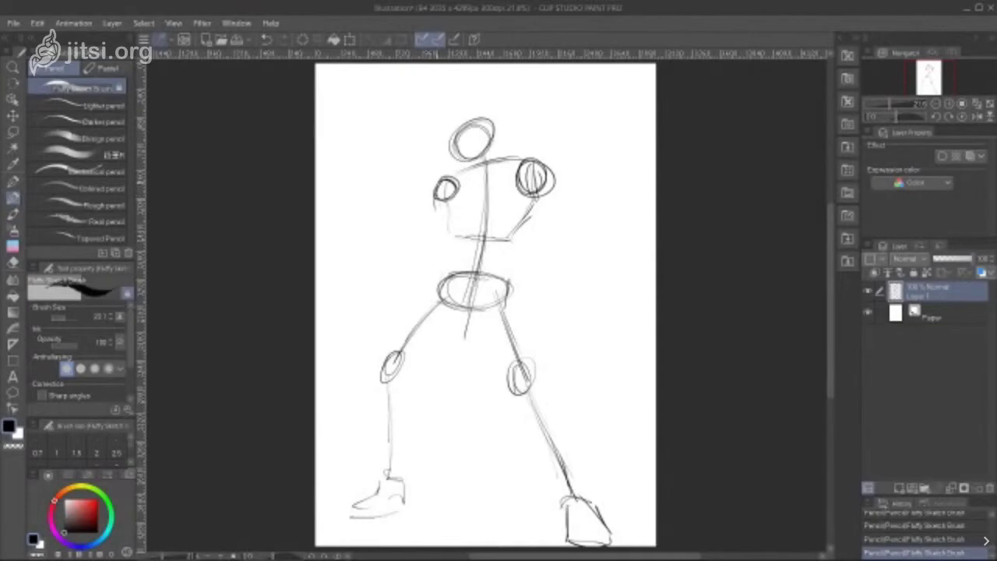
Step: Sketch both upper arms with oval elbow joints, plus a raised forearm and hand on the figure's left-hand side of the page
mouse_move(432, 211)
mouse_down()
mouse_move(399, 246)
mouse_move(406, 239)
mouse_move(389, 236)
mouse_move(406, 246)
mouse_up()
drag(546, 194, 597, 249)
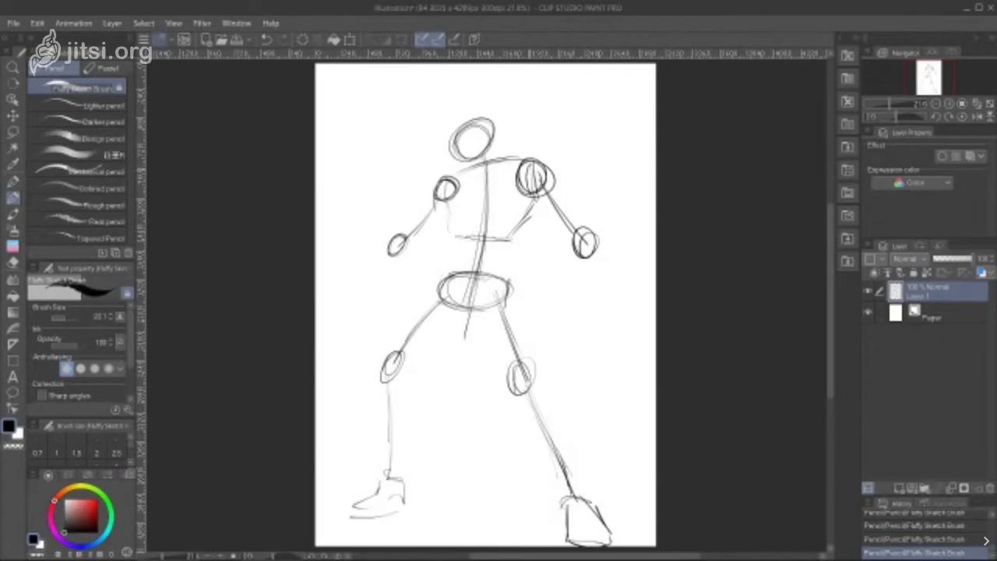
mouse_move(389, 235)
mouse_down()
mouse_move(368, 166)
mouse_move(365, 185)
mouse_move(377, 182)
mouse_move(355, 190)
mouse_move(370, 161)
mouse_move(381, 161)
mouse_move(377, 187)
mouse_up()
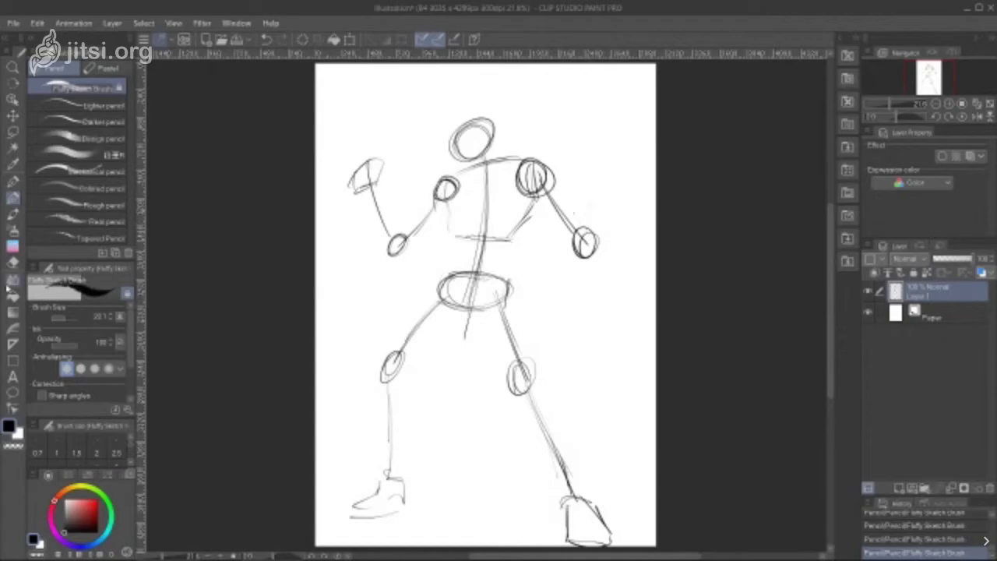
Step: Erase the upper arm at the larger shoulder with the Rough eraser and redraw it horizontal with the forearm curving up above the shoulder
click(12, 263)
click(83, 139)
mouse_move(554, 191)
mouse_down()
mouse_move(537, 186)
mouse_move(580, 241)
mouse_move(599, 241)
mouse_move(584, 247)
mouse_up()
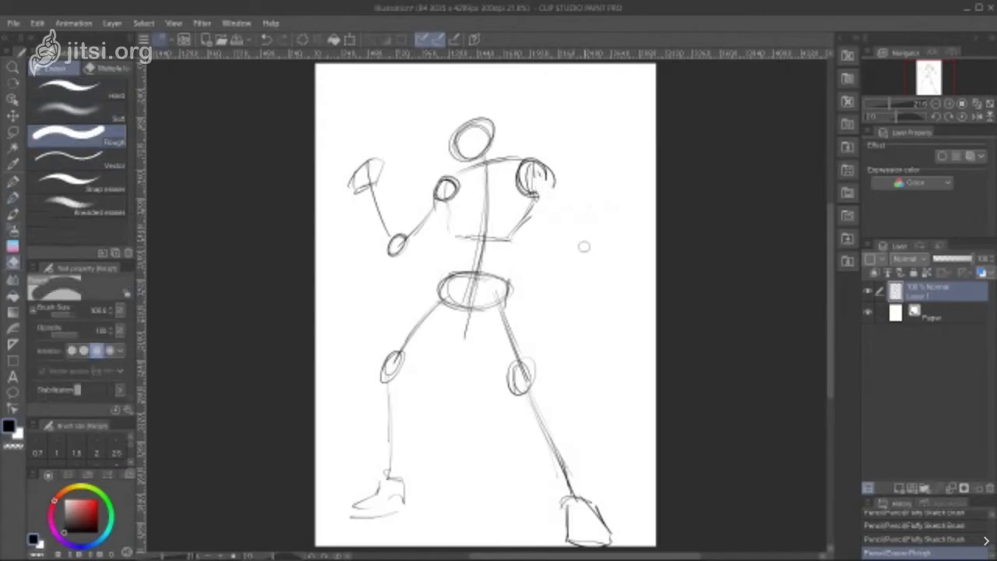
click(13, 200)
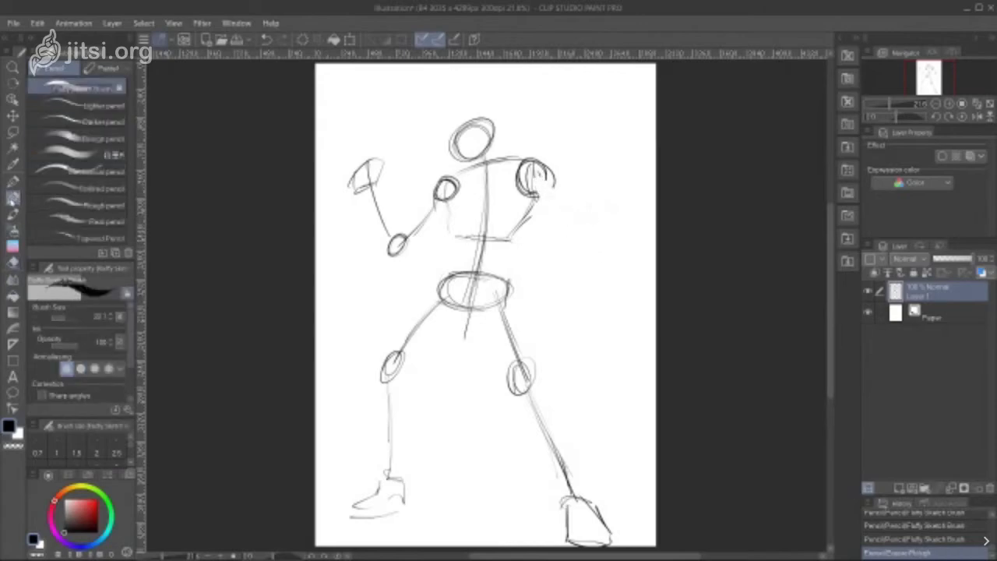
mouse_move(543, 171)
mouse_down()
mouse_move(627, 175)
mouse_move(614, 146)
mouse_move(549, 100)
mouse_move(549, 117)
mouse_move(530, 105)
mouse_up()
Step: Replace the other arm's raised forearm with a lowered one ending in a hand, and add a curved tail from the hips
click(13, 262)
mouse_move(404, 207)
mouse_down()
mouse_move(374, 188)
mouse_move(355, 204)
mouse_move(344, 186)
mouse_move(376, 176)
mouse_move(408, 237)
mouse_up()
click(14, 183)
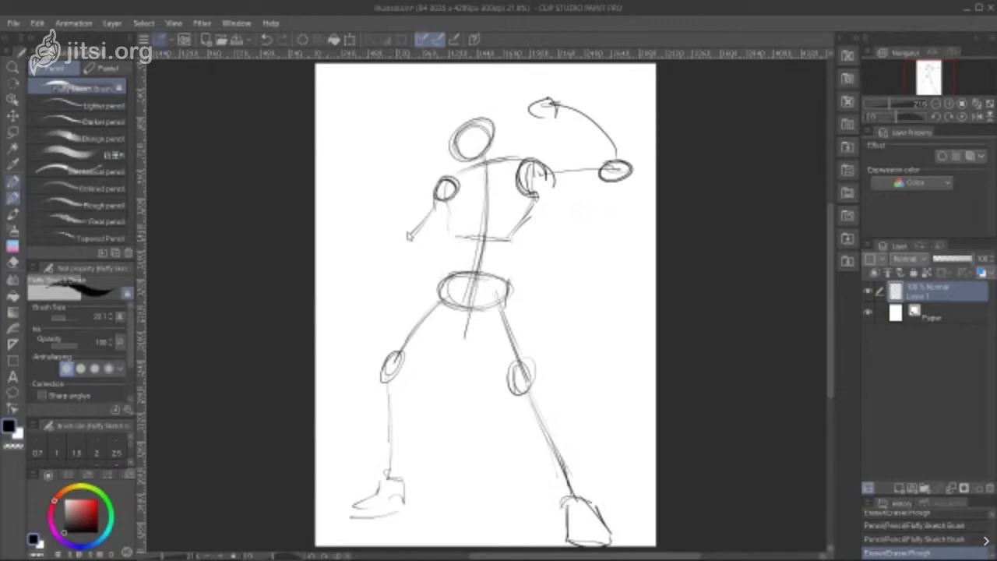
drag(406, 232, 345, 306)
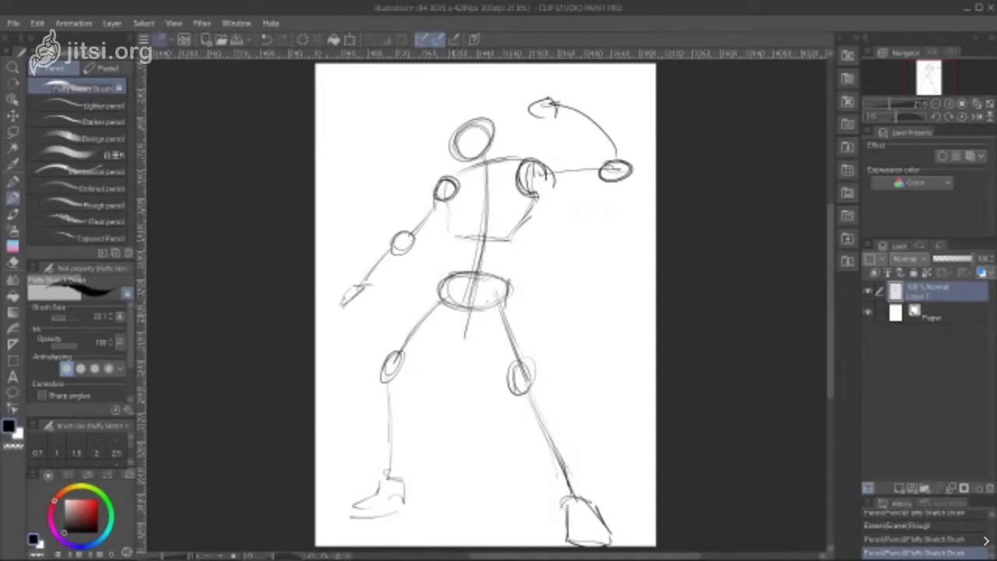
mouse_move(499, 302)
mouse_down()
mouse_move(605, 228)
mouse_move(585, 221)
mouse_up()
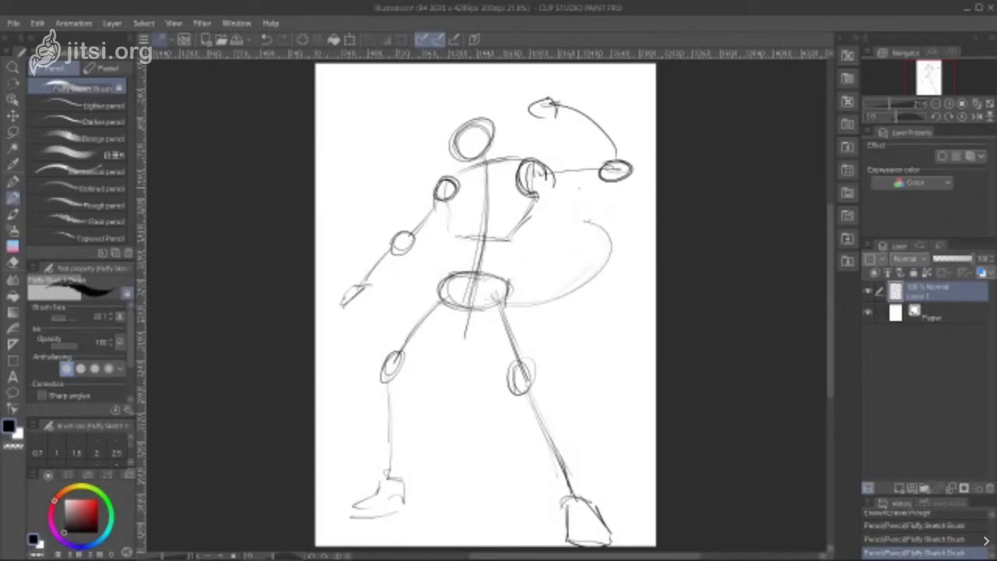
Step: Add a raster layer above the sketch, and strengthen the head and shoulder circles on Layer 1
click(901, 489)
click(963, 308)
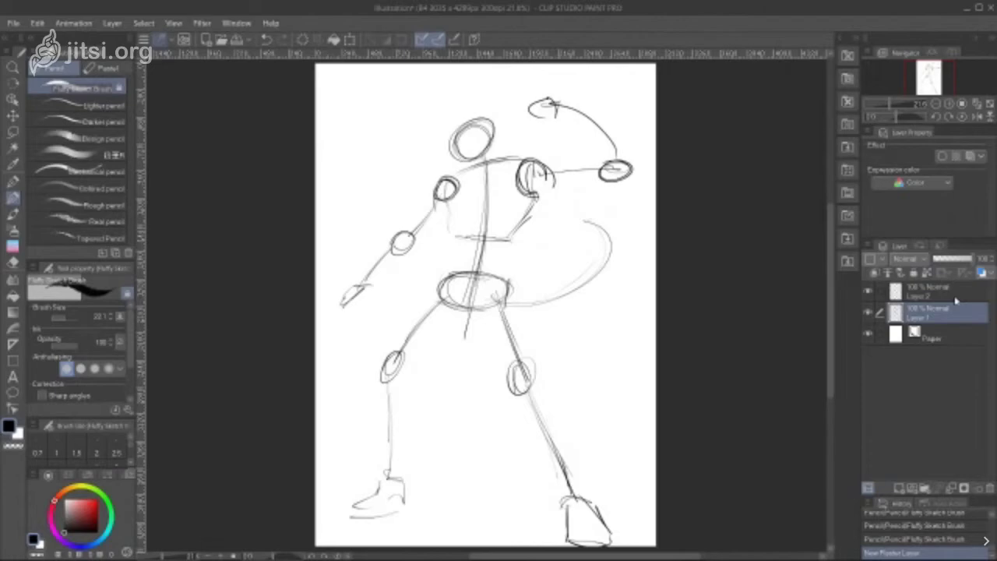
mouse_move(455, 132)
mouse_down()
mouse_move(471, 160)
mouse_move(477, 110)
mouse_move(460, 145)
mouse_up()
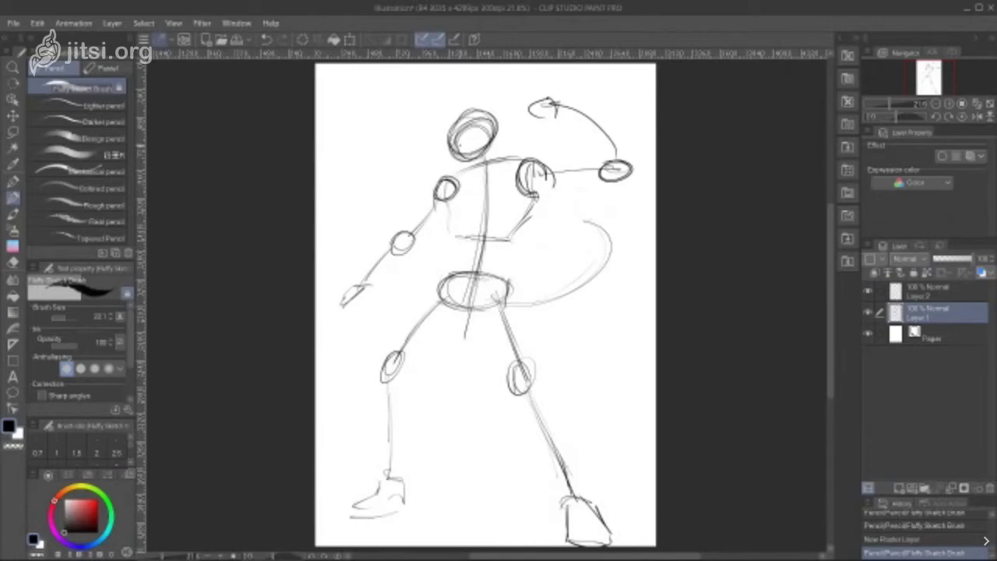
drag(445, 182, 448, 184)
mouse_move(533, 164)
mouse_down()
mouse_move(521, 180)
mouse_move(542, 173)
mouse_up()
Step: Strengthen the ribcage outline, pelvis oval and knee joints of the skeleton sketch
mouse_move(446, 192)
mouse_down()
mouse_move(456, 240)
mouse_move(512, 240)
mouse_up()
drag(508, 235, 536, 200)
drag(461, 277, 472, 279)
mouse_move(392, 355)
mouse_down()
mouse_move(381, 373)
mouse_move(402, 360)
mouse_up()
drag(518, 363, 526, 390)
Step: Redefine both feet and both hands of the skeleton as simple angular block shapes
mouse_move(384, 483)
mouse_down()
mouse_move(352, 515)
mouse_move(408, 514)
mouse_up()
drag(564, 500, 599, 511)
mouse_move(370, 280)
mouse_down()
mouse_move(346, 293)
mouse_move(348, 310)
mouse_up()
drag(340, 307, 367, 296)
mouse_move(543, 87)
mouse_down()
mouse_move(533, 115)
mouse_move(562, 103)
mouse_up()
mouse_move(533, 113)
mouse_down()
mouse_move(555, 120)
mouse_move(541, 125)
mouse_up()
Step: Turn on the blue layer color for Layer 1 and lower its opacity to 41%
click(951, 289)
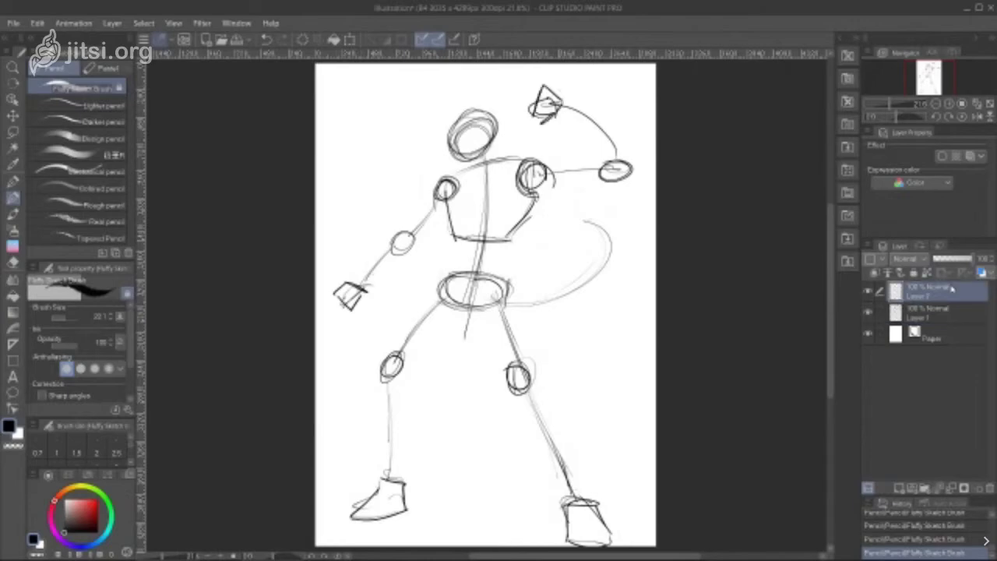
click(956, 312)
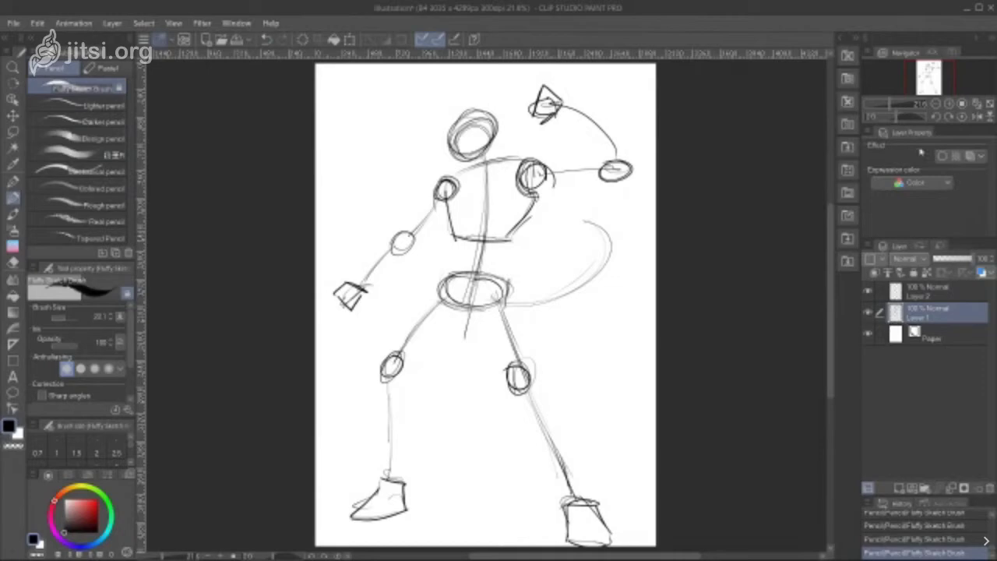
click(970, 159)
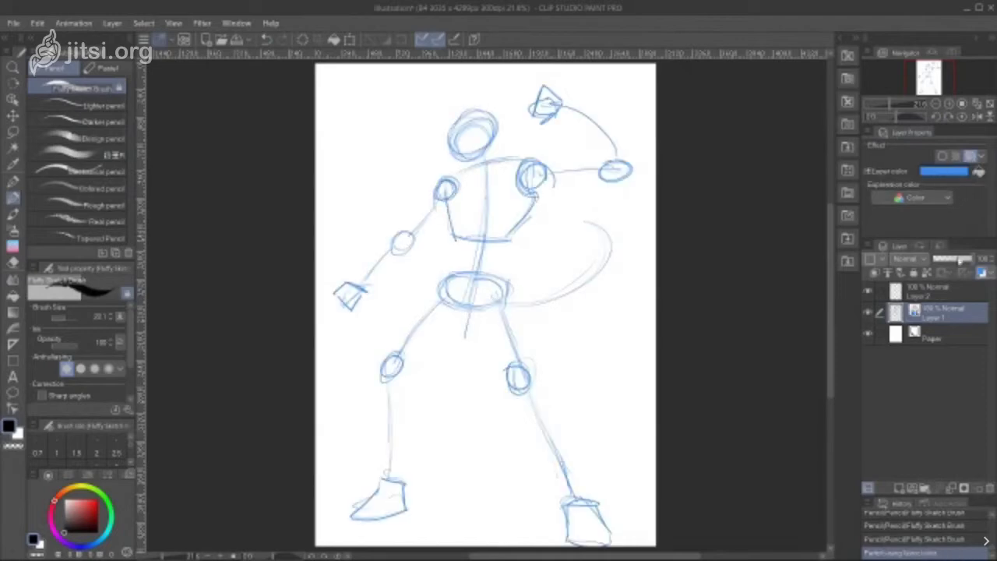
drag(971, 258, 952, 265)
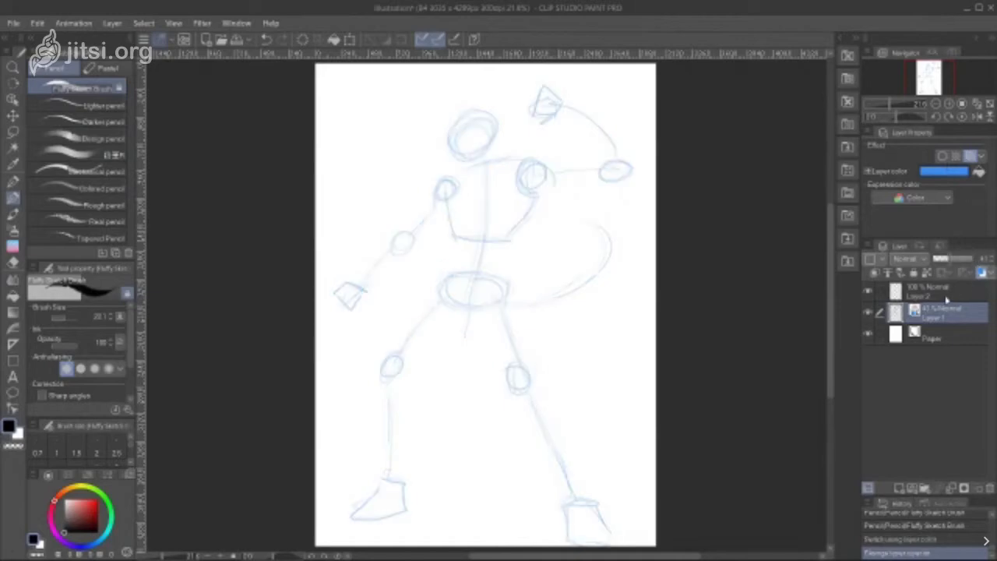
Step: On Layer 2, sketch a furry animal head over the head guide, with pointed ears, eyes, muzzle and cheek fur
click(949, 297)
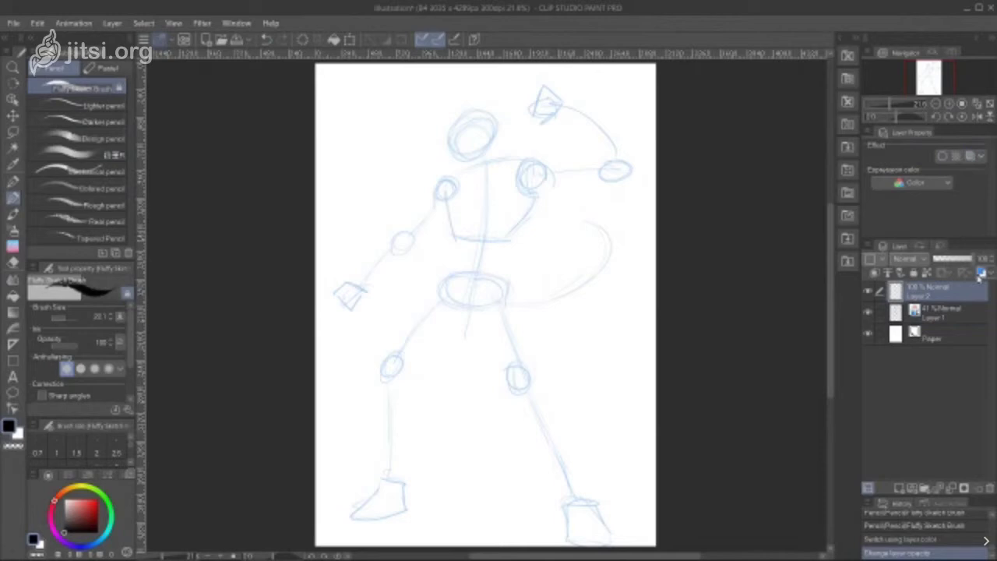
mouse_move(474, 92)
mouse_down()
mouse_move(491, 109)
mouse_move(468, 101)
mouse_move(495, 114)
mouse_move(450, 109)
mouse_move(452, 131)
mouse_move(434, 104)
mouse_move(435, 130)
mouse_move(452, 134)
mouse_move(444, 145)
mouse_move(461, 166)
mouse_up()
mouse_move(492, 118)
mouse_down()
mouse_move(503, 140)
mouse_move(484, 173)
mouse_up()
mouse_move(484, 171)
mouse_down()
mouse_move(497, 149)
mouse_move(461, 155)
mouse_up()
drag(456, 143, 468, 153)
mouse_move(450, 139)
mouse_down()
mouse_move(473, 165)
mouse_move(485, 142)
mouse_move(471, 173)
mouse_move(483, 164)
mouse_up()
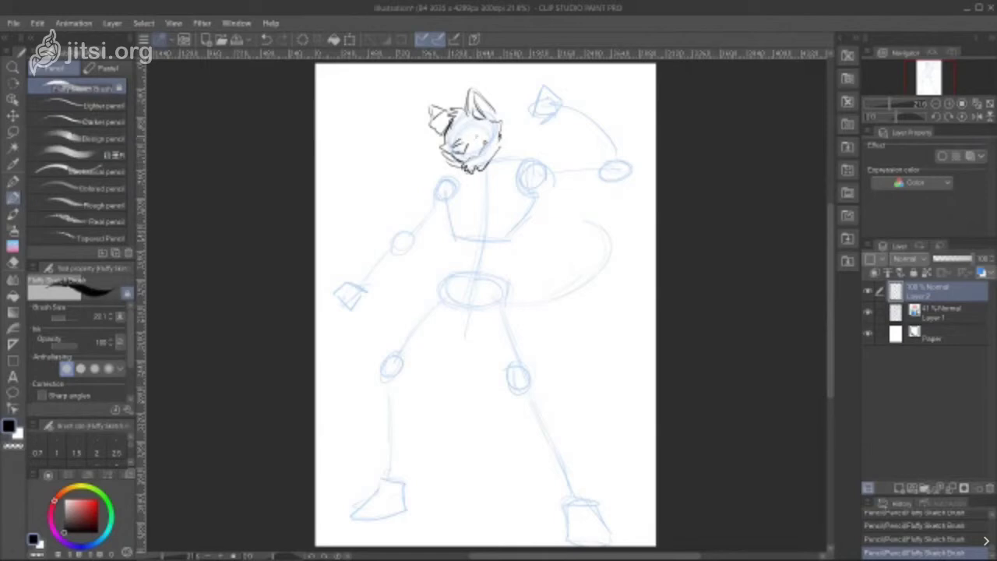
mouse_move(479, 128)
mouse_down()
mouse_move(482, 138)
mouse_move(467, 123)
mouse_up()
Step: Sketch the furry neck and the shoulder lines sloping out from beneath the head
drag(503, 129, 512, 148)
drag(466, 177, 513, 148)
mouse_move(453, 166)
mouse_down()
mouse_move(421, 181)
mouse_move(417, 194)
mouse_up()
drag(506, 131, 541, 145)
drag(513, 148, 558, 147)
Step: Sketch the muscular chest contours, the sides of the torso and the waist down to the pelvis guide
mouse_move(445, 181)
mouse_down()
mouse_move(483, 176)
mouse_move(525, 153)
mouse_up()
mouse_move(431, 196)
mouse_down()
mouse_move(452, 238)
mouse_move(471, 204)
mouse_move(464, 234)
mouse_move(476, 221)
mouse_move(502, 234)
mouse_move(546, 181)
mouse_up()
drag(429, 220, 450, 248)
drag(556, 202, 533, 246)
drag(565, 202, 536, 244)
mouse_move(441, 243)
mouse_down()
mouse_move(438, 277)
mouse_move(461, 291)
mouse_move(513, 273)
mouse_up()
drag(538, 241, 539, 286)
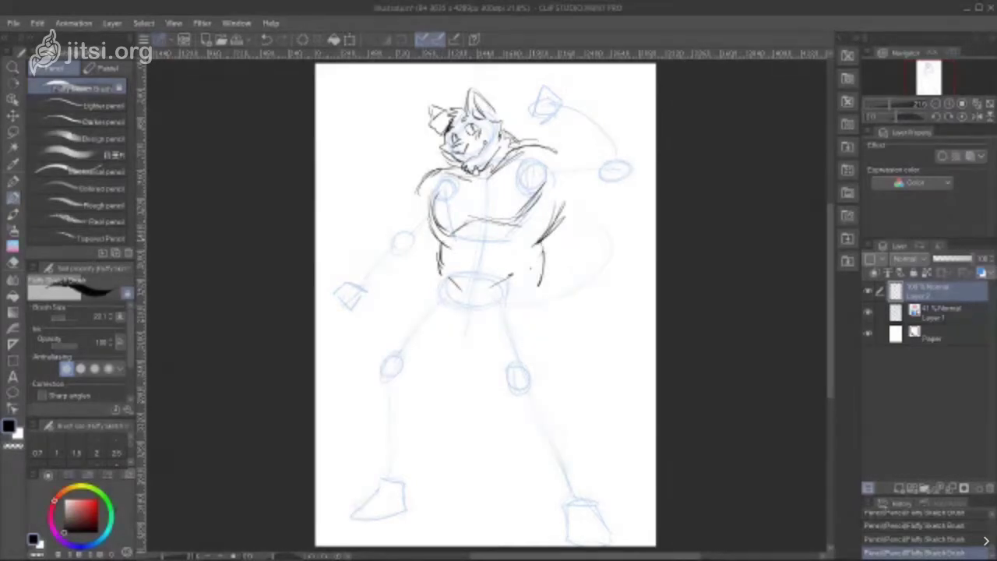
Step: Sketch the outer and inner contours of both thighs following the leg guides
mouse_move(437, 272)
mouse_down()
mouse_move(388, 321)
mouse_move(369, 374)
mouse_move(429, 379)
mouse_move(476, 316)
mouse_move(506, 383)
mouse_up()
mouse_move(539, 285)
mouse_down()
mouse_move(553, 305)
mouse_move(557, 367)
mouse_up()
drag(561, 317, 563, 369)
Step: Sketch the lower leg with fur tufts and a toed paw over the vertical shin guide
mouse_move(429, 377)
mouse_down()
mouse_move(441, 410)
mouse_move(412, 482)
mouse_up()
mouse_move(379, 386)
mouse_down()
mouse_move(373, 473)
mouse_move(411, 484)
mouse_move(414, 516)
mouse_up()
mouse_move(371, 483)
mouse_down()
mouse_move(347, 508)
mouse_move(391, 527)
mouse_up()
mouse_move(395, 516)
mouse_down()
mouse_move(364, 521)
mouse_move(371, 525)
mouse_move(333, 520)
mouse_up()
Step: Sketch the furry lower leg and toed paw along the outstretched diagonal leg guide
mouse_move(520, 377)
mouse_down()
mouse_move(526, 401)
mouse_move(549, 408)
mouse_up()
mouse_move(561, 370)
mouse_down()
mouse_move(562, 395)
mouse_move(509, 411)
mouse_move(511, 427)
mouse_move(561, 379)
mouse_move(588, 403)
mouse_move(589, 434)
mouse_move(540, 466)
mouse_move(562, 489)
mouse_up()
mouse_move(578, 426)
mouse_down()
mouse_move(597, 497)
mouse_move(563, 516)
mouse_move(558, 533)
mouse_up()
mouse_move(598, 493)
mouse_down()
mouse_move(608, 516)
mouse_move(601, 499)
mouse_up()
mouse_move(578, 516)
mouse_down()
mouse_move(600, 505)
mouse_move(577, 544)
mouse_move(584, 425)
mouse_up()
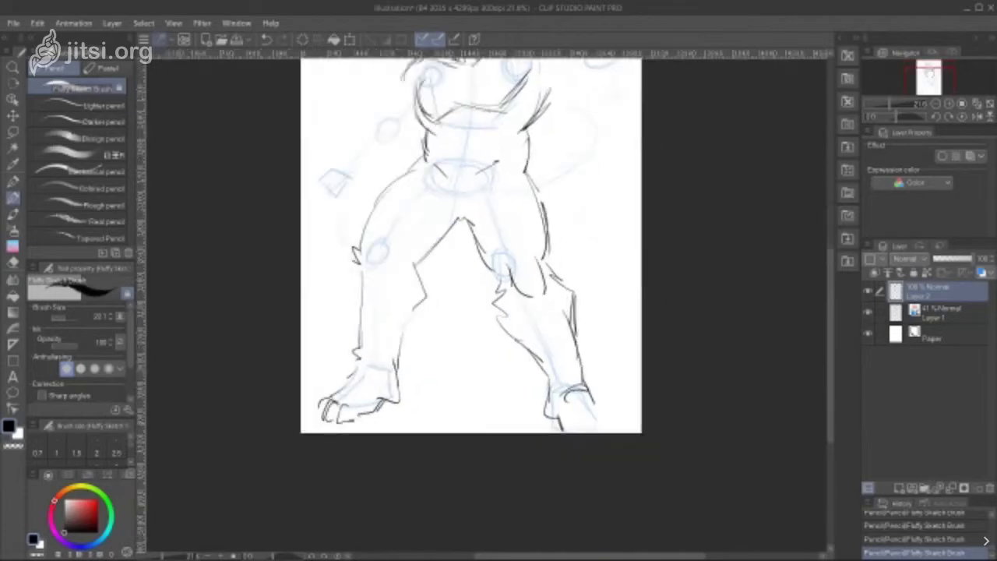
mouse_move(586, 390)
mouse_down()
mouse_move(612, 414)
mouse_move(584, 433)
mouse_move(623, 429)
mouse_up()
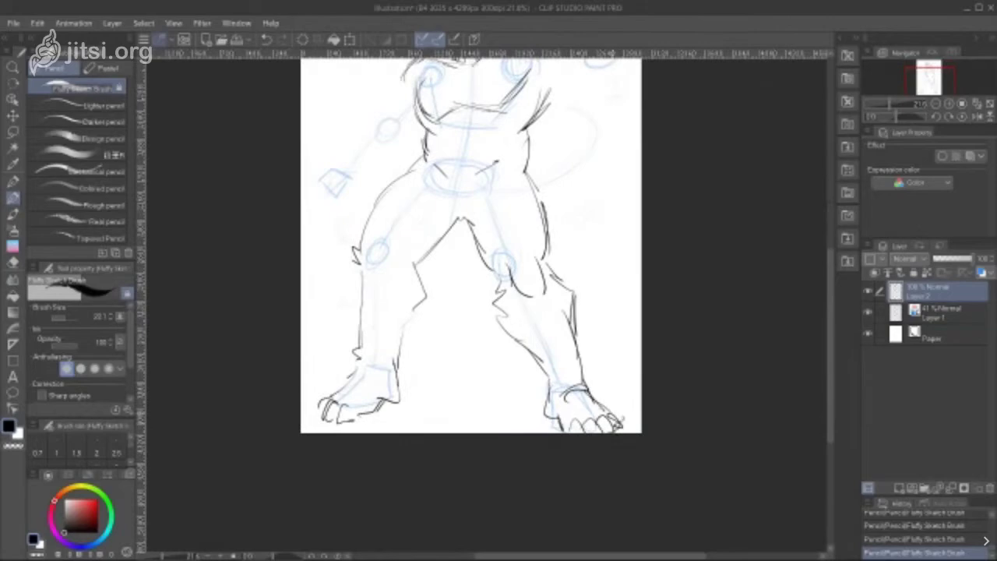
Step: Sketch the raised flexed arm over its guide, with a thick upper arm, furry forearm and clenched fist
drag(498, 257, 499, 386)
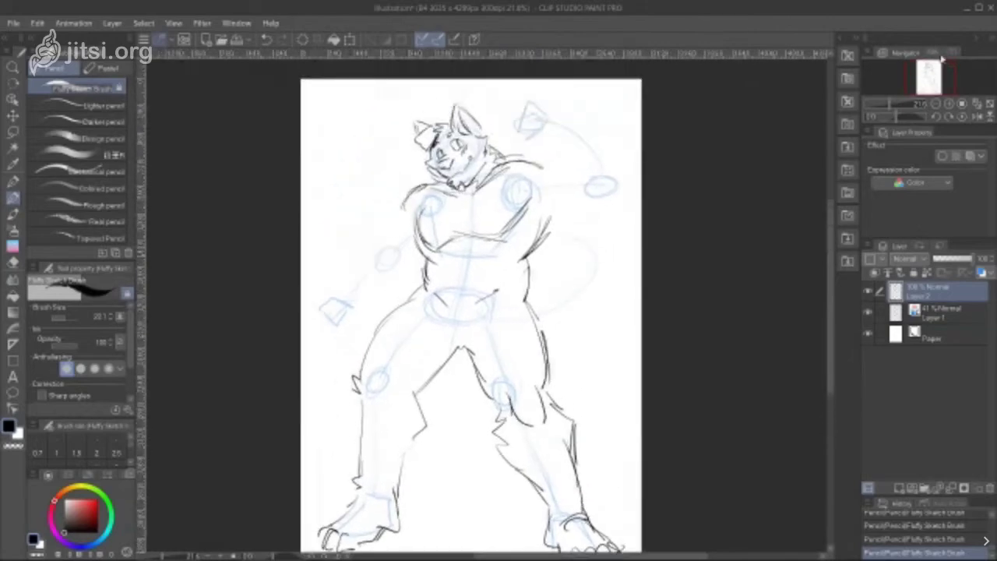
drag(513, 165, 570, 152)
drag(539, 215, 613, 194)
mouse_move(576, 167)
mouse_down()
mouse_move(564, 154)
mouse_move(590, 117)
mouse_move(614, 140)
mouse_move(629, 190)
mouse_move(608, 197)
mouse_move(572, 185)
mouse_up()
mouse_move(535, 95)
mouse_down()
mouse_move(566, 114)
mouse_move(521, 101)
mouse_move(531, 120)
mouse_move(511, 98)
mouse_up()
mouse_move(511, 99)
mouse_down()
mouse_move(519, 120)
mouse_move(506, 125)
mouse_move(520, 139)
mouse_move(528, 117)
mouse_move(517, 136)
mouse_move(538, 142)
mouse_move(557, 128)
mouse_up()
drag(541, 129, 566, 134)
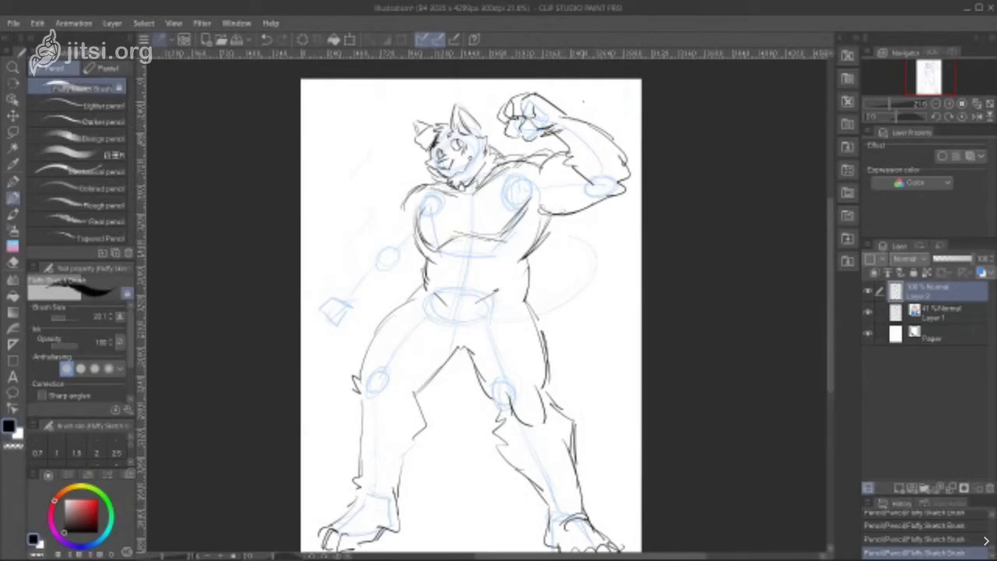
Step: Sketch the rounded shoulder and upper arm contours of the lowered arm down to the elbow
mouse_move(404, 201)
mouse_down()
mouse_move(394, 216)
mouse_move(429, 188)
mouse_up()
mouse_move(392, 207)
mouse_down()
mouse_move(412, 191)
mouse_move(365, 251)
mouse_up()
mouse_move(372, 226)
mouse_down()
mouse_move(367, 260)
mouse_move(402, 274)
mouse_move(379, 286)
mouse_up()
drag(416, 264, 396, 274)
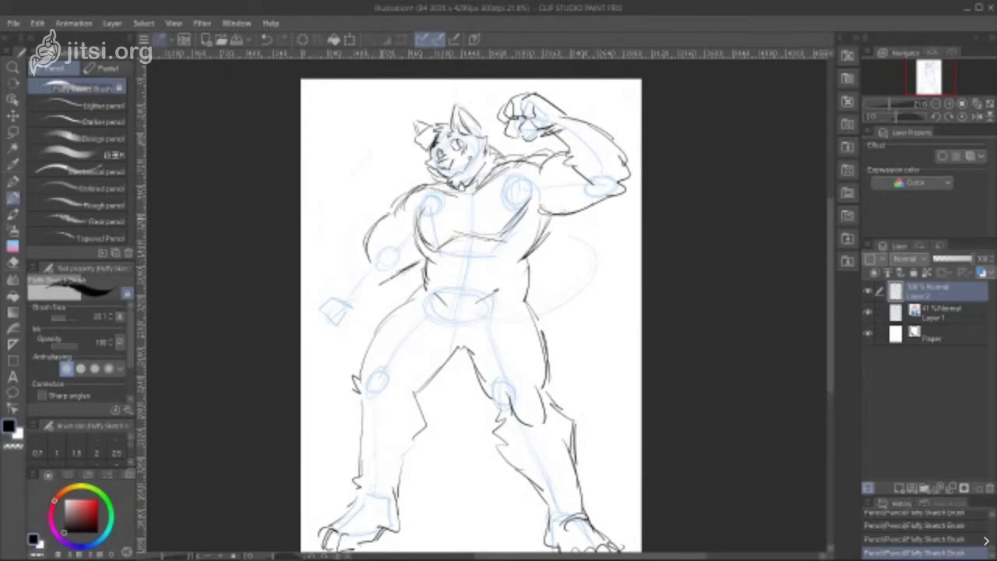
Step: Sketch the furry forearm and open, clawed hand of the lowered arm
mouse_move(363, 234)
mouse_down()
mouse_move(336, 258)
mouse_move(331, 286)
mouse_up()
drag(335, 261, 319, 316)
mouse_move(379, 253)
mouse_down()
mouse_move(362, 307)
mouse_move(318, 335)
mouse_up()
mouse_move(341, 296)
mouse_down()
mouse_move(347, 335)
mouse_move(313, 349)
mouse_move(314, 370)
mouse_move(322, 357)
mouse_up()
mouse_move(324, 356)
mouse_down()
mouse_move(317, 366)
mouse_move(326, 347)
mouse_move(341, 354)
mouse_up()
mouse_move(354, 338)
mouse_down()
mouse_move(348, 353)
mouse_move(308, 348)
mouse_move(323, 367)
mouse_move(325, 357)
mouse_up()
mouse_move(324, 308)
mouse_down()
mouse_move(320, 335)
mouse_move(349, 303)
mouse_up()
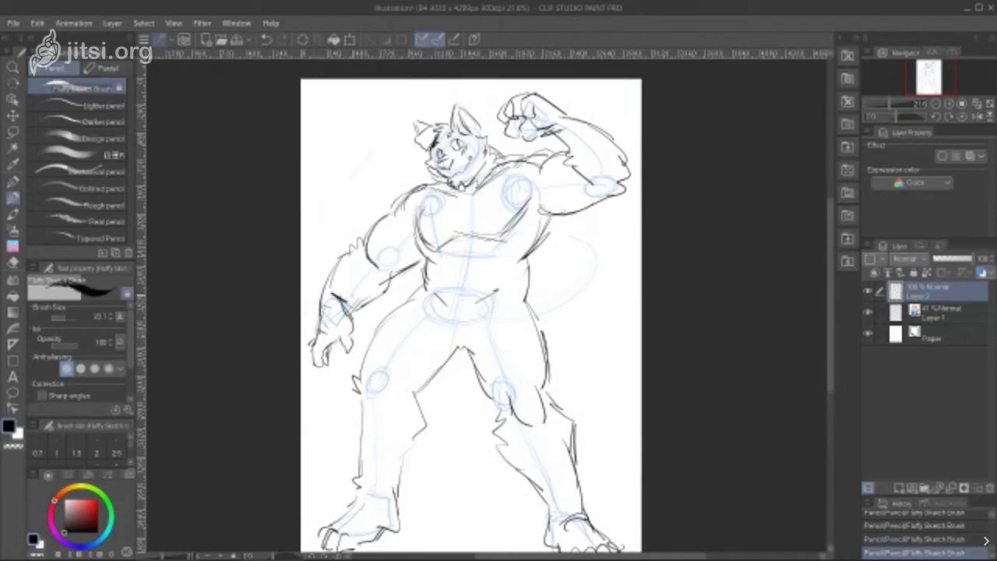
Step: Redraw the V-shaped hip creases, erase the leftover crease line and add muscle lines across the abdomen
mouse_move(434, 304)
mouse_down()
mouse_move(448, 327)
mouse_move(506, 298)
mouse_up()
key(e)
mouse_move(482, 293)
mouse_down()
mouse_move(492, 302)
mouse_move(472, 282)
mouse_move(504, 272)
mouse_up()
key(p)
drag(488, 238, 435, 257)
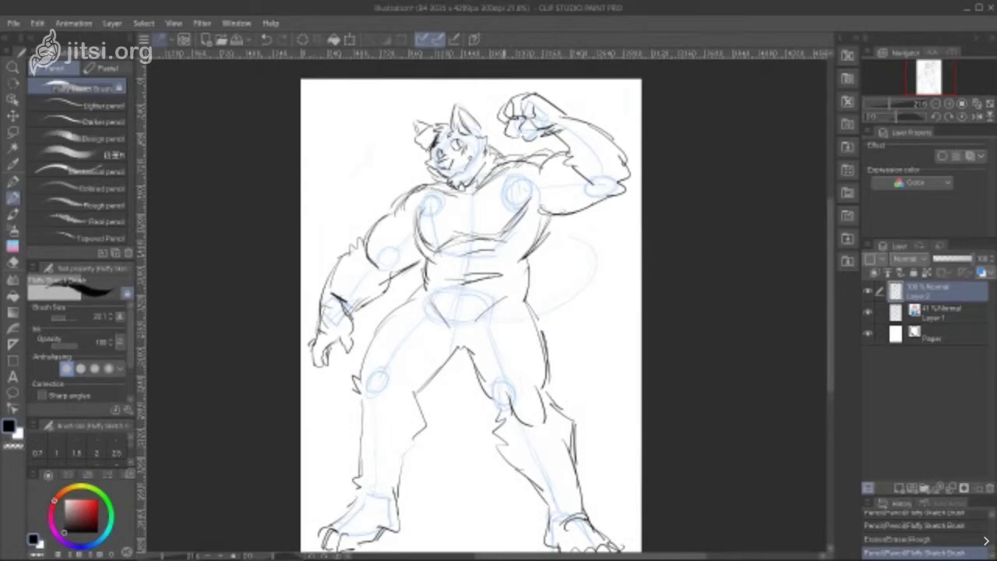
Step: Add a hair tuft beside the folded ear and sketch the open jacket's front edge on the lowered-arm side
mouse_move(415, 140)
mouse_down()
mouse_move(409, 153)
mouse_move(422, 147)
mouse_move(434, 186)
mouse_up()
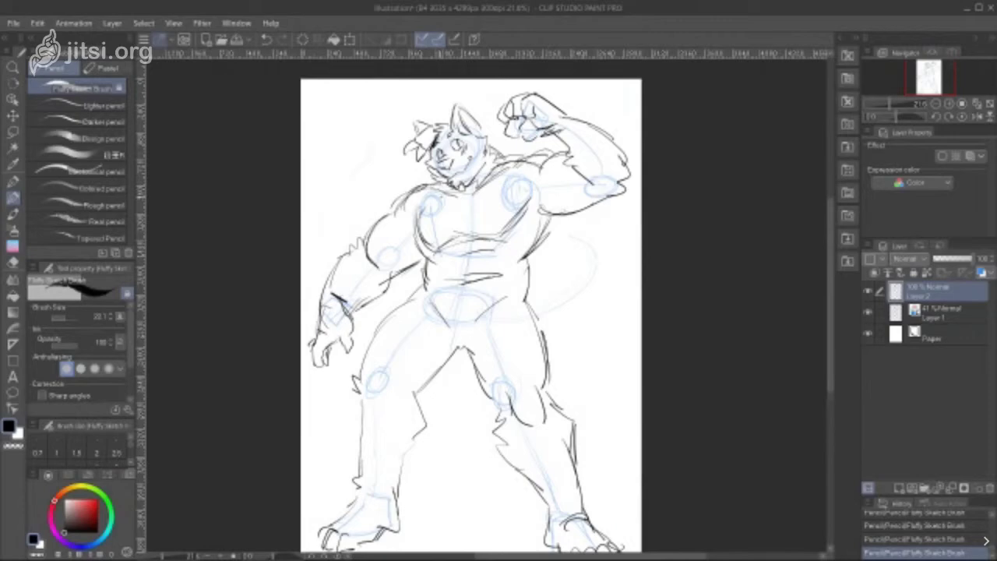
mouse_move(438, 189)
mouse_down()
mouse_move(422, 208)
mouse_move(438, 229)
mouse_up()
drag(447, 191, 441, 296)
drag(437, 225, 416, 250)
drag(423, 248, 438, 311)
Step: Sketch the jacket sleeve over the lowered arm and a wide cuff around its forearm
drag(432, 186, 364, 235)
drag(364, 232, 333, 268)
mouse_move(344, 255)
mouse_down()
mouse_move(376, 285)
mouse_move(335, 280)
mouse_move(381, 298)
mouse_up()
drag(363, 286, 390, 310)
drag(379, 266, 391, 285)
drag(360, 253, 394, 273)
mouse_move(388, 271)
mouse_down()
mouse_move(397, 282)
mouse_move(419, 266)
mouse_up()
drag(421, 254, 427, 274)
Step: Sketch a wide cuff and the sleeve on the raised arm, adding a round stud to the lowered arm's cuff
drag(550, 148, 602, 115)
mouse_move(547, 139)
mouse_down()
mouse_move(573, 165)
mouse_move(601, 148)
mouse_up()
drag(611, 114, 600, 148)
mouse_move(578, 121)
mouse_down()
mouse_move(608, 107)
mouse_move(587, 113)
mouse_move(598, 132)
mouse_up()
drag(355, 277, 355, 278)
mouse_move(609, 129)
mouse_down()
mouse_move(631, 180)
mouse_move(612, 195)
mouse_up()
mouse_move(522, 178)
mouse_down()
mouse_move(555, 223)
mouse_move(550, 213)
mouse_up()
mouse_move(529, 181)
mouse_down()
mouse_move(564, 218)
mouse_move(617, 192)
mouse_up()
Step: Sketch the jacket's front edge and flaring side flap on the raised-arm side of the torso
mouse_move(498, 161)
mouse_down()
mouse_move(520, 151)
mouse_move(491, 189)
mouse_move(506, 297)
mouse_up()
mouse_move(495, 162)
mouse_down()
mouse_move(508, 191)
mouse_move(491, 240)
mouse_move(508, 265)
mouse_move(502, 300)
mouse_up()
mouse_move(559, 213)
mouse_down()
mouse_move(538, 253)
mouse_move(509, 251)
mouse_up()
mouse_move(539, 251)
mouse_down()
mouse_move(514, 272)
mouse_move(544, 272)
mouse_move(552, 309)
mouse_move(535, 301)
mouse_move(560, 331)
mouse_up()
Step: Sketch the jacket's side and pointed lower hem beneath the lowered arm
drag(417, 267, 413, 290)
mouse_move(416, 286)
mouse_down()
mouse_move(397, 307)
mouse_move(425, 315)
mouse_up()
mouse_move(425, 315)
mouse_down()
mouse_move(436, 293)
mouse_move(425, 319)
mouse_up()
drag(400, 292, 391, 307)
drag(420, 268, 400, 291)
drag(419, 244, 420, 270)
Step: Sketch the undershirt's scooped neckline and horizontal lines across the chest between the jacket edges
mouse_move(449, 201)
mouse_down()
mouse_move(458, 214)
mouse_move(492, 187)
mouse_up()
drag(450, 220, 487, 217)
drag(452, 226, 486, 224)
drag(447, 232, 459, 230)
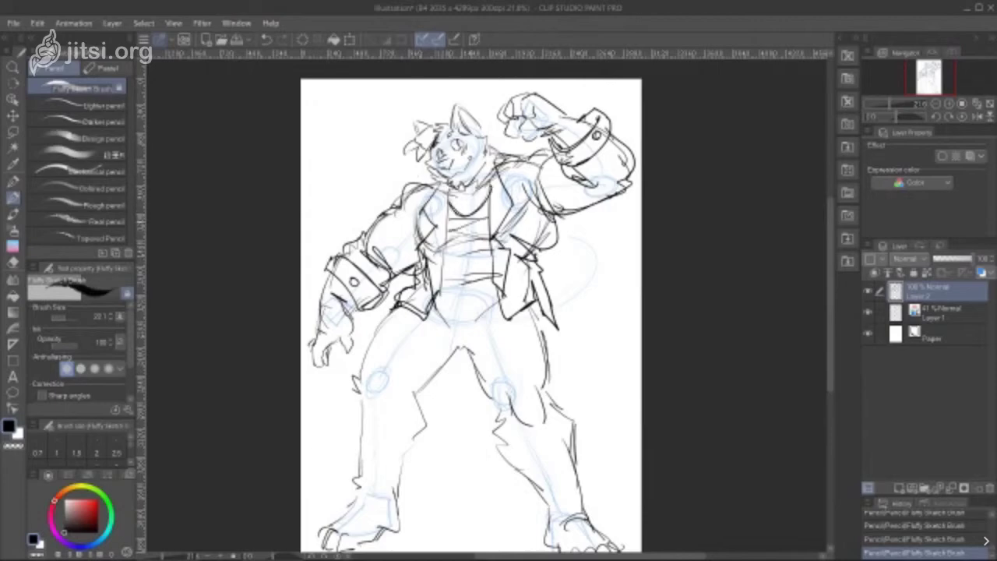
Step: Sketch the undershirt's hem at the waist and the loose trouser leg on the lowered-arm side, down to its ankle cuff
drag(431, 305, 502, 314)
drag(398, 311, 356, 379)
drag(356, 380, 356, 403)
mouse_move(356, 403)
mouse_down()
mouse_move(350, 482)
mouse_move(371, 478)
mouse_move(360, 470)
mouse_move(411, 498)
mouse_up()
mouse_move(394, 433)
mouse_down()
mouse_move(377, 463)
mouse_move(419, 472)
mouse_move(417, 394)
mouse_up()
drag(461, 349, 416, 393)
Step: Sketch the crotch fold and the baggy trouser leg on the raised-arm side, with fabric folds and a gathered ankle cuff
mouse_move(418, 340)
mouse_down()
mouse_move(495, 353)
mouse_move(502, 421)
mouse_up()
mouse_move(550, 305)
mouse_down()
mouse_move(531, 361)
mouse_move(548, 391)
mouse_up()
drag(500, 418, 518, 467)
drag(515, 464, 545, 494)
drag(549, 395, 575, 422)
mouse_move(568, 423)
mouse_down()
mouse_move(583, 485)
mouse_move(552, 531)
mouse_move(594, 513)
mouse_move(571, 522)
mouse_up()
drag(541, 494, 586, 484)
mouse_move(564, 474)
mouse_down()
mouse_move(588, 483)
mouse_move(594, 518)
mouse_up()
drag(566, 473, 596, 498)
drag(506, 432, 572, 469)
drag(547, 422, 575, 458)
Step: Add a fold to the raised-arm-side thigh and rework the pointed hem and side flap of the jacket above it
drag(527, 358, 550, 396)
mouse_move(558, 325)
mouse_down()
mouse_move(547, 340)
mouse_move(538, 314)
mouse_up()
drag(520, 309, 554, 319)
drag(534, 263, 559, 343)
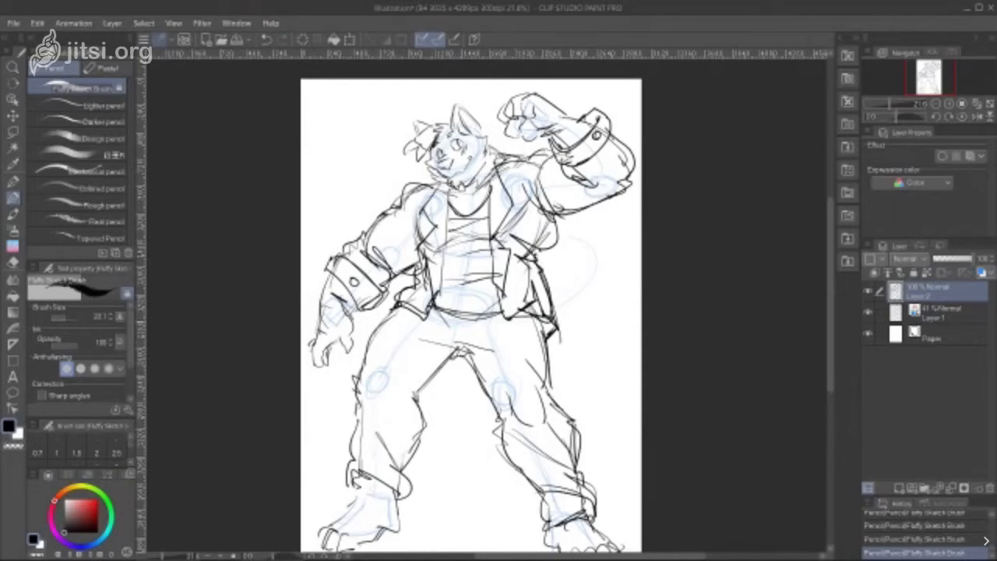
Step: Sketch a pointed shape hanging between the legs and a large bushy tail behind the raised-arm-side hip
mouse_move(457, 360)
mouse_down()
mouse_move(452, 411)
mouse_move(491, 404)
mouse_up()
drag(552, 299, 592, 268)
mouse_move(594, 272)
mouse_down()
mouse_move(567, 268)
mouse_move(629, 262)
mouse_move(609, 342)
mouse_move(628, 346)
mouse_move(553, 397)
mouse_up()
mouse_move(556, 329)
mouse_down()
mouse_move(580, 325)
mouse_move(590, 309)
mouse_up()
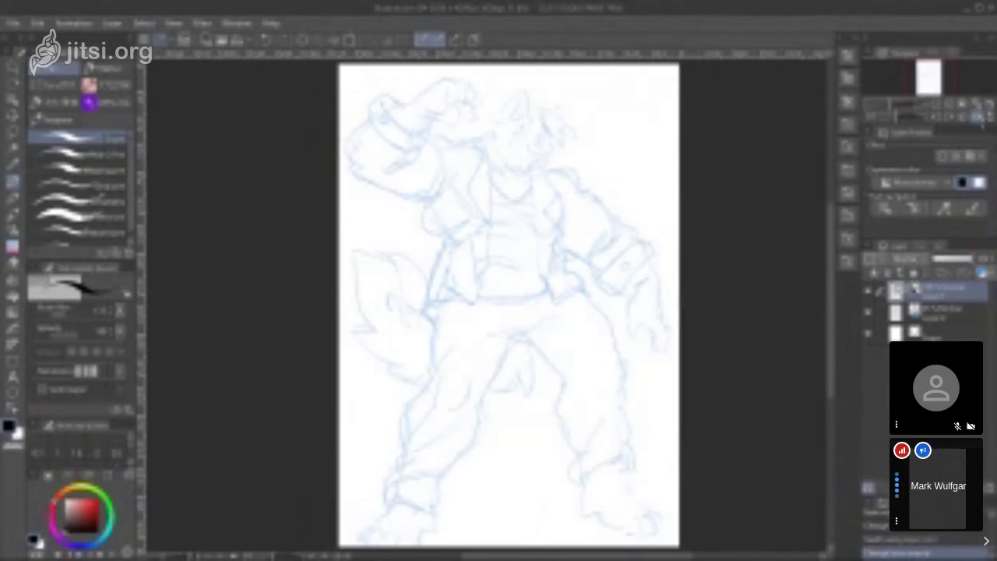
Step: Mirror the canvas view horizontally and frame the head and raised arm at a closer zoom
click(979, 117)
click(978, 117)
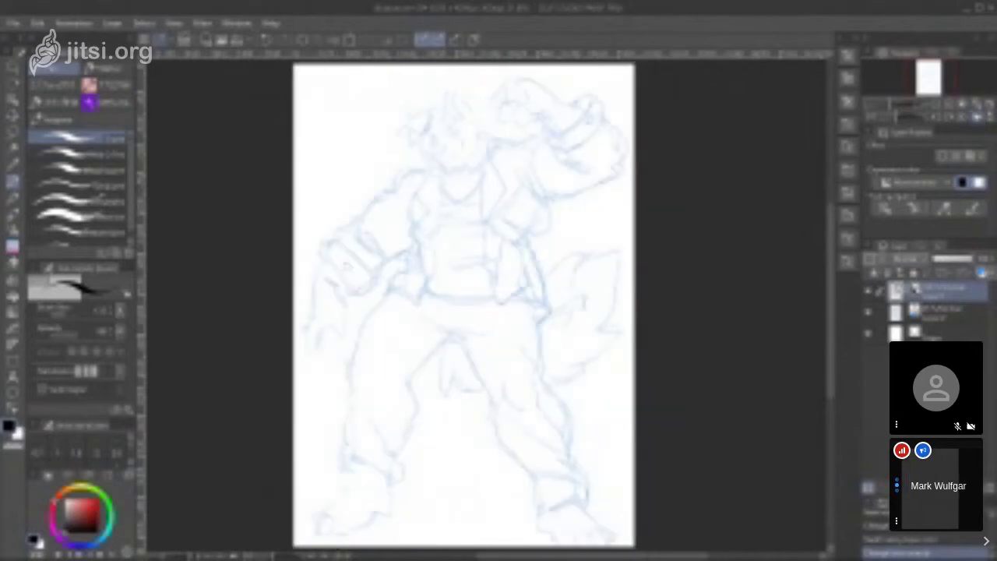
click(978, 117)
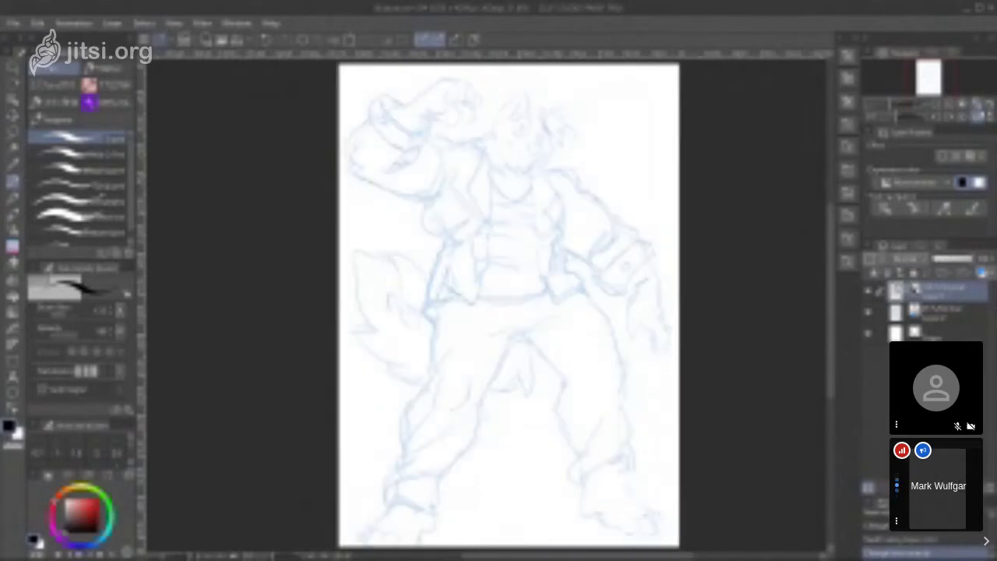
click(949, 104)
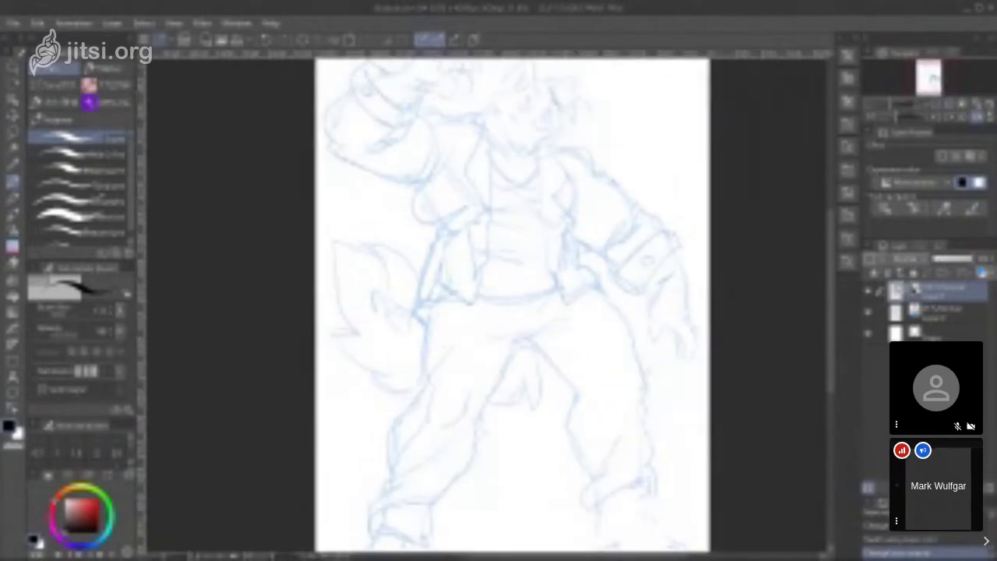
drag(937, 78, 937, 73)
key(ctrl+plus)
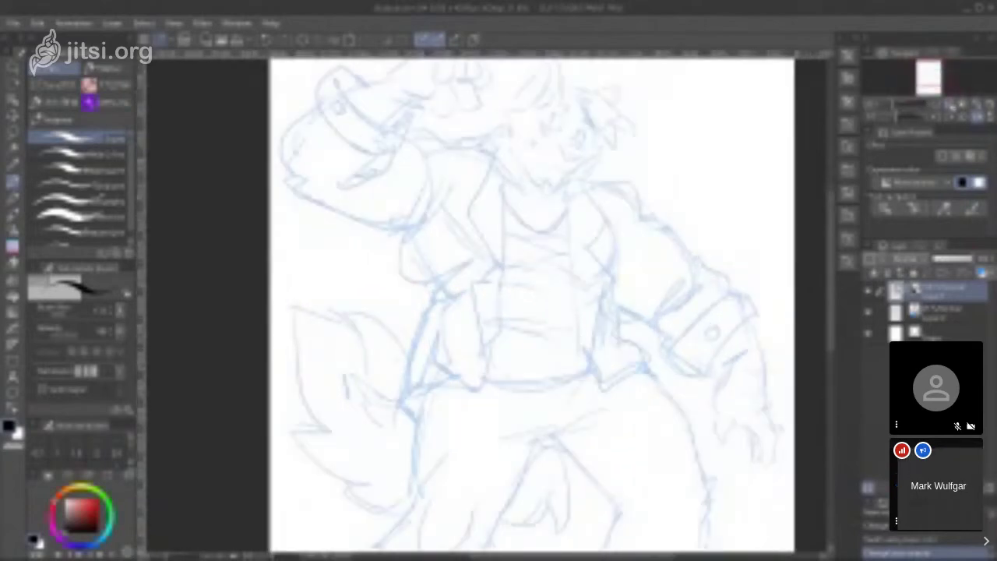
click(927, 71)
drag(927, 71, 931, 71)
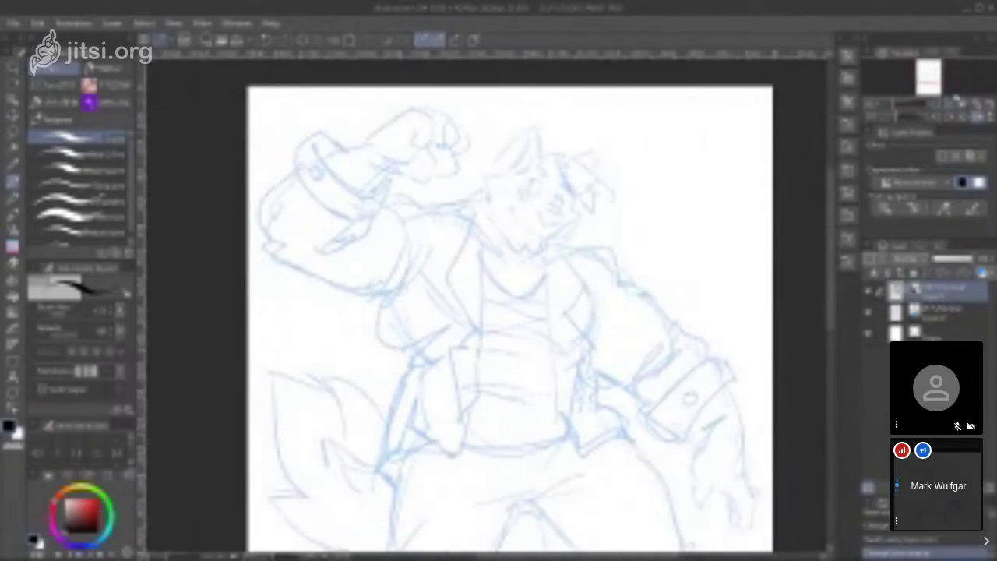
click(949, 104)
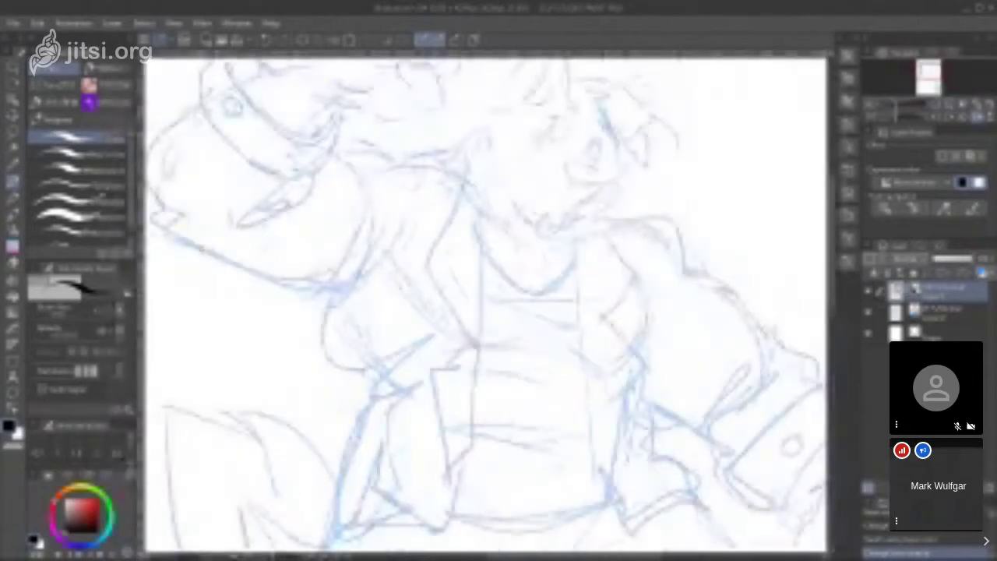
click(926, 69)
drag(925, 68, 929, 69)
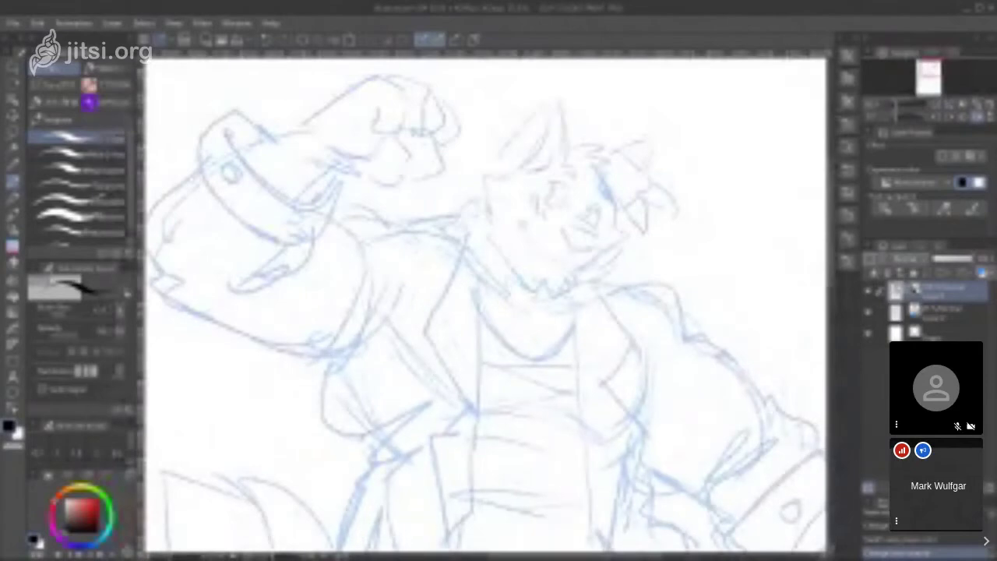
Step: Increase the brush size and ink the tall near ear with its inner fur over the blue sketch
drag(514, 139, 505, 162)
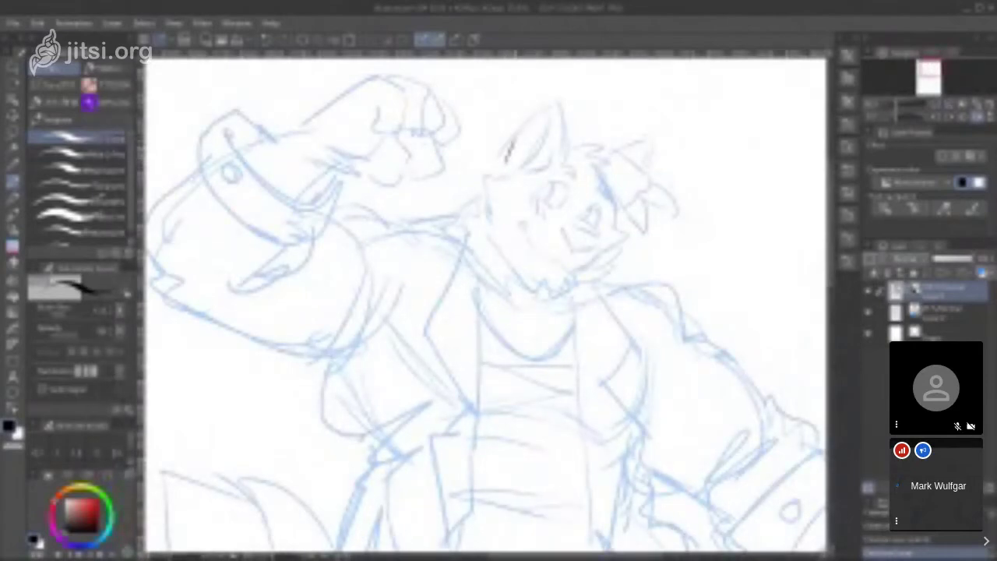
click(68, 316)
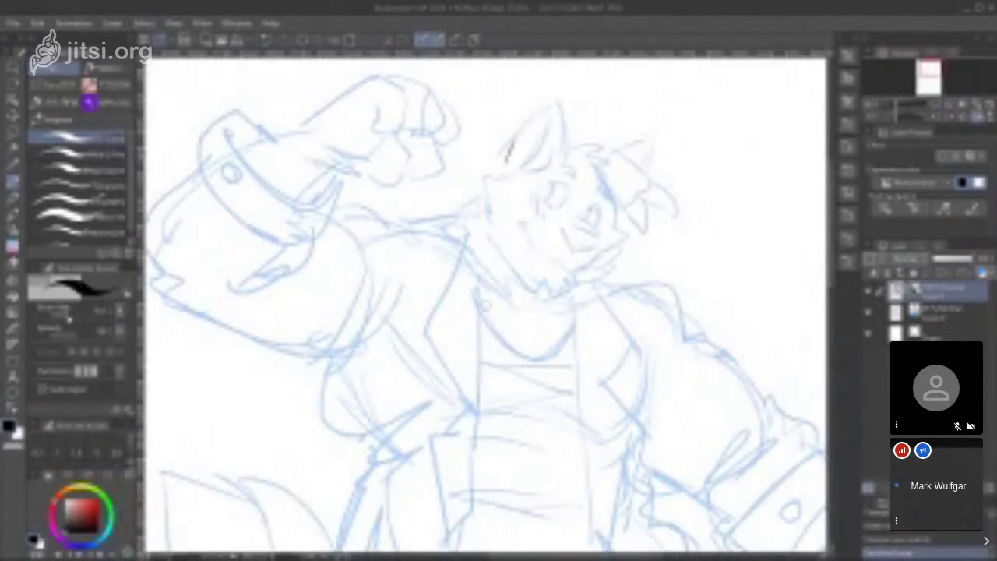
click(67, 316)
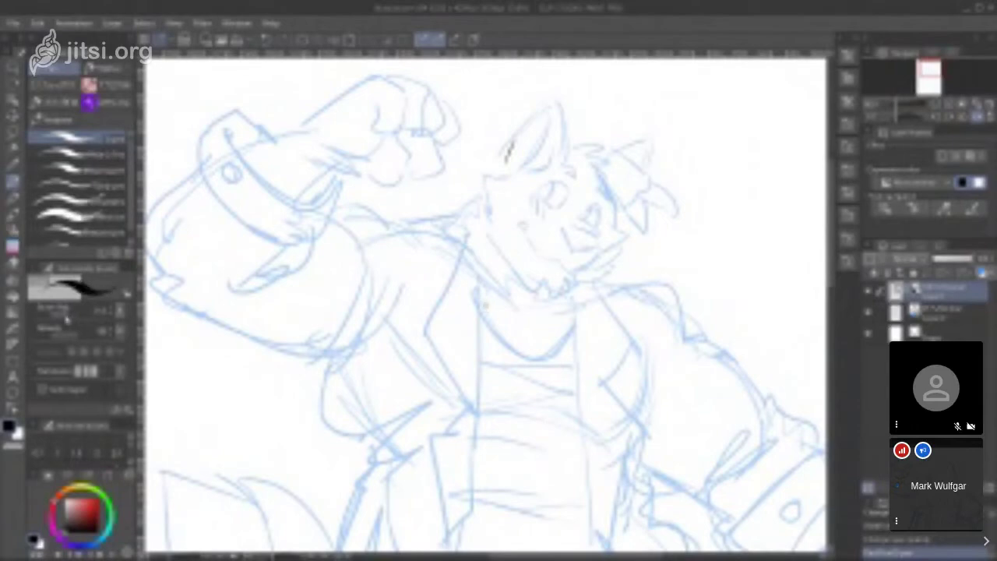
click(266, 40)
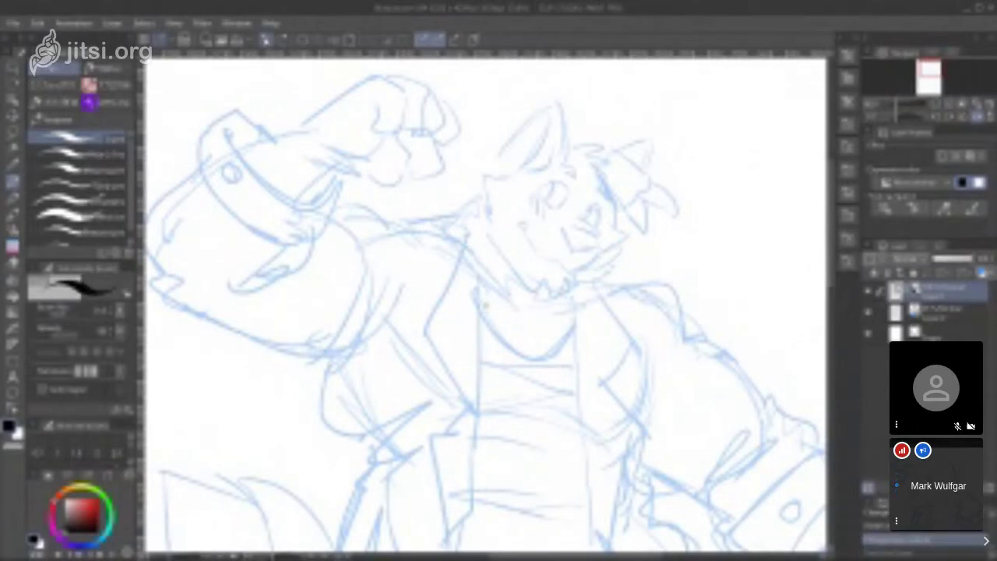
mouse_move(506, 166)
mouse_down()
mouse_move(520, 136)
mouse_move(561, 100)
mouse_move(570, 118)
mouse_move(559, 162)
mouse_up()
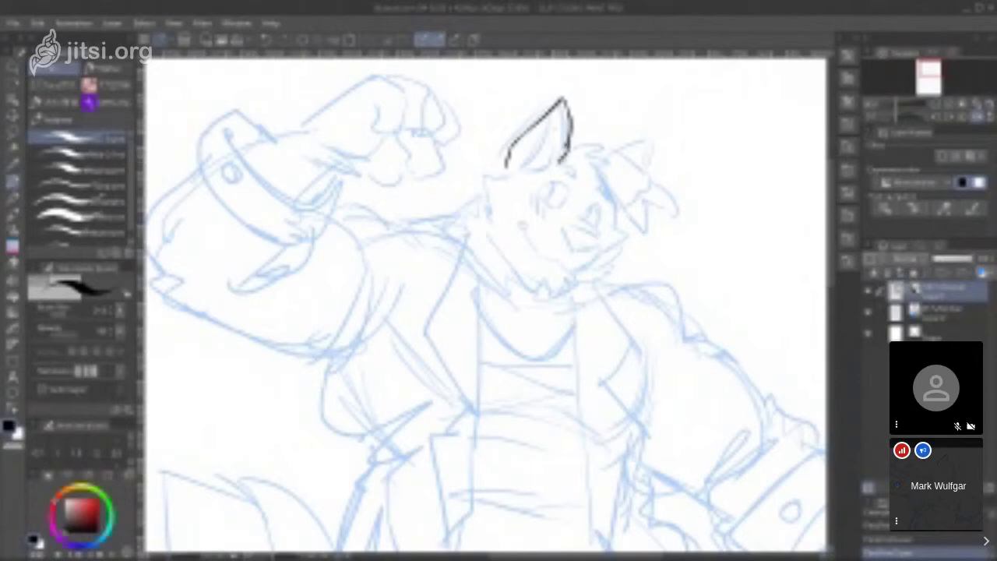
drag(556, 127, 536, 162)
Step: Rotate the canvas view counterclockwise and ink the hair tuft between the ears, the swept forelock and the far ear
click(939, 116)
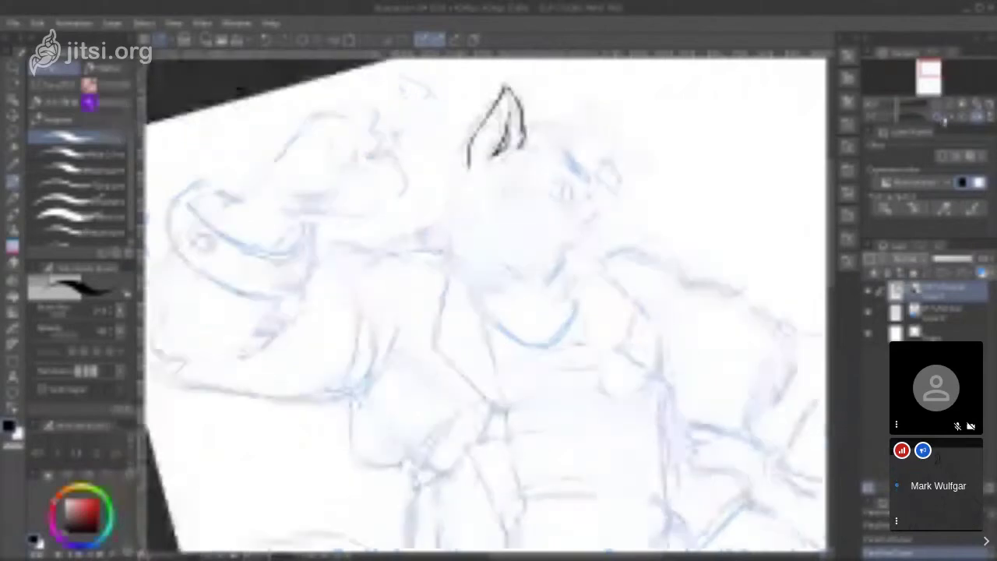
click(940, 115)
mouse_move(476, 126)
mouse_down()
mouse_move(492, 111)
mouse_move(488, 123)
mouse_move(514, 110)
mouse_move(524, 142)
mouse_up()
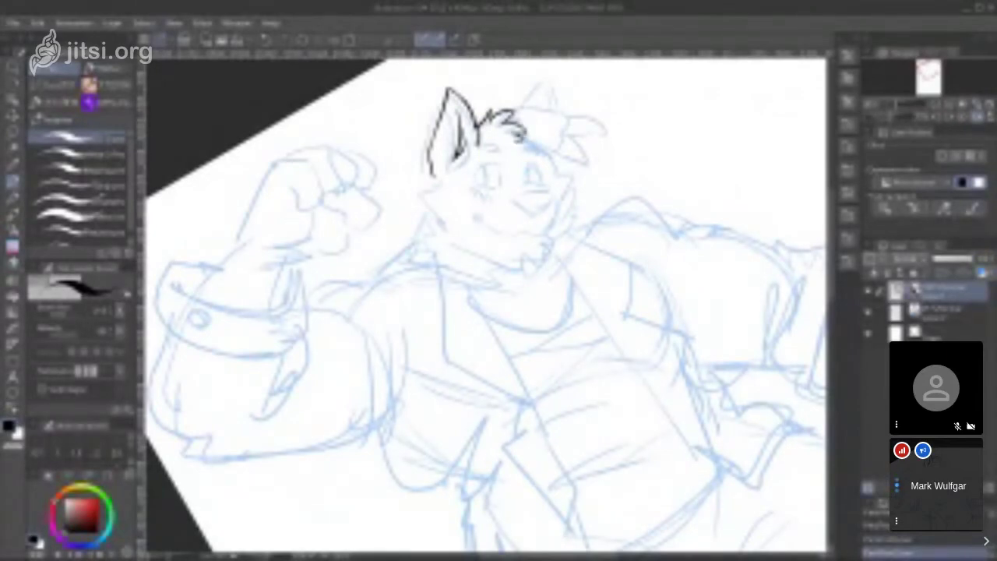
drag(522, 130, 544, 152)
key(ctrl+z)
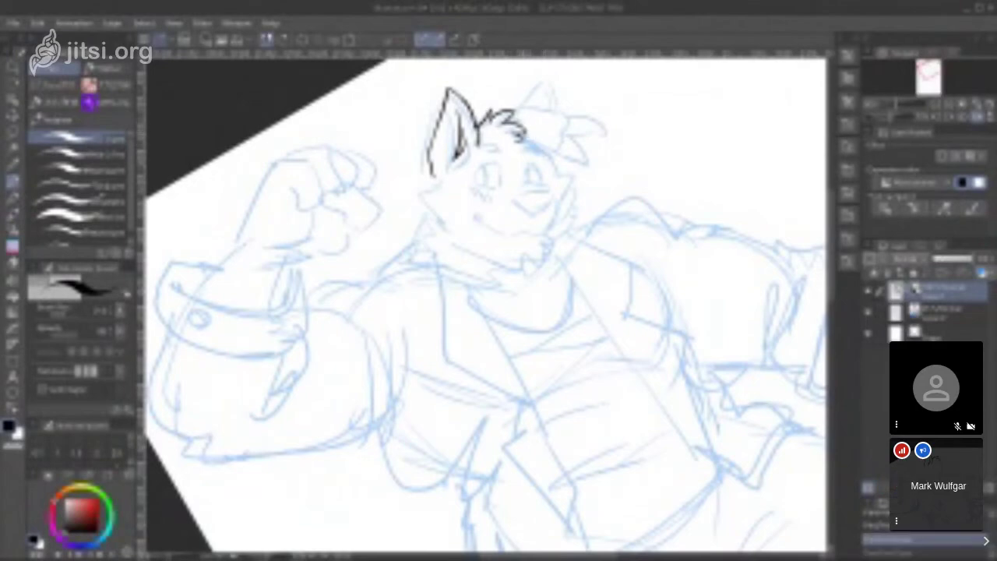
drag(522, 128, 545, 146)
mouse_move(509, 112)
mouse_down()
mouse_move(524, 117)
mouse_move(520, 105)
mouse_move(562, 122)
mouse_move(560, 148)
mouse_move(542, 145)
mouse_up()
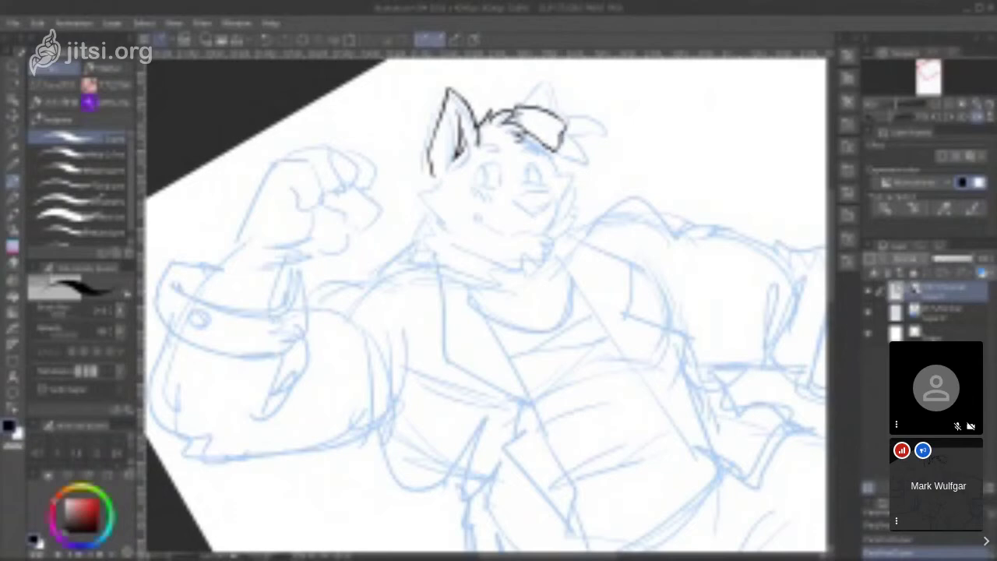
mouse_move(523, 107)
mouse_down()
mouse_move(548, 85)
mouse_move(553, 115)
mouse_move(547, 100)
mouse_up()
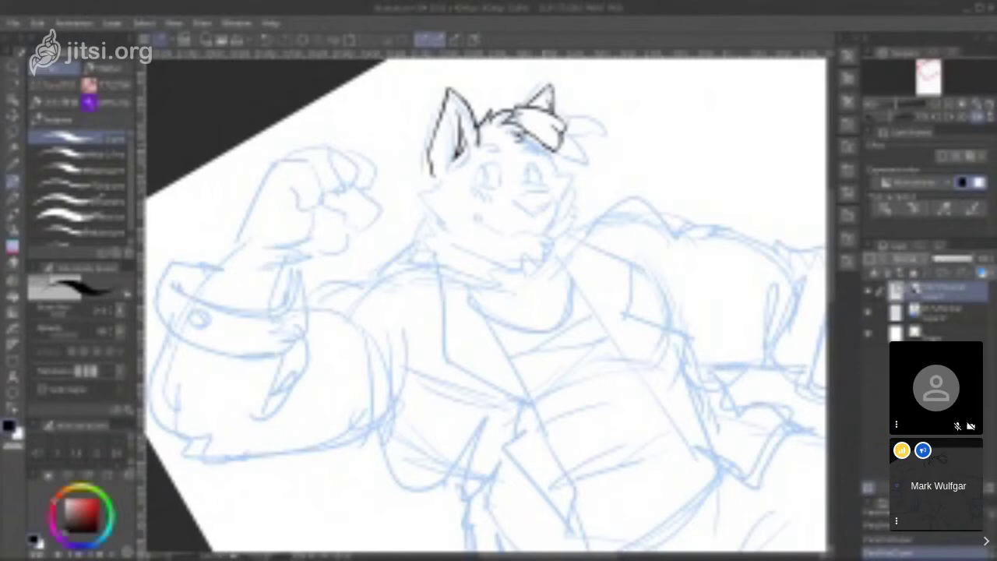
Step: Ink the outline of the face, with pointed cheek fur on both sides and the jawline
drag(544, 145, 556, 174)
mouse_move(449, 170)
mouse_down()
mouse_move(440, 190)
mouse_move(418, 198)
mouse_move(453, 236)
mouse_up()
mouse_move(557, 173)
mouse_down()
mouse_move(575, 181)
mouse_move(573, 212)
mouse_move(553, 242)
mouse_up()
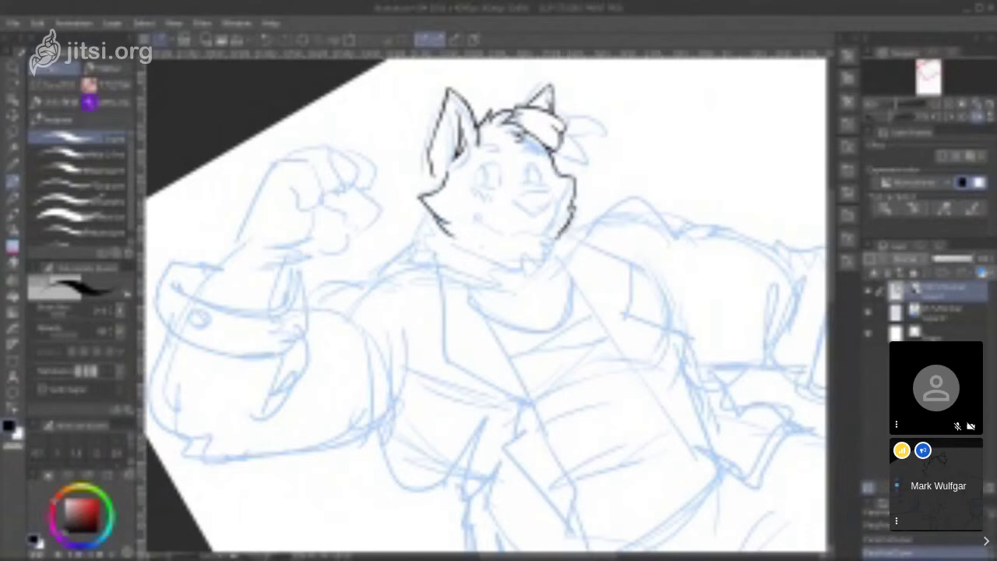
mouse_move(465, 241)
mouse_down()
mouse_move(524, 272)
mouse_move(541, 271)
mouse_move(554, 242)
mouse_up()
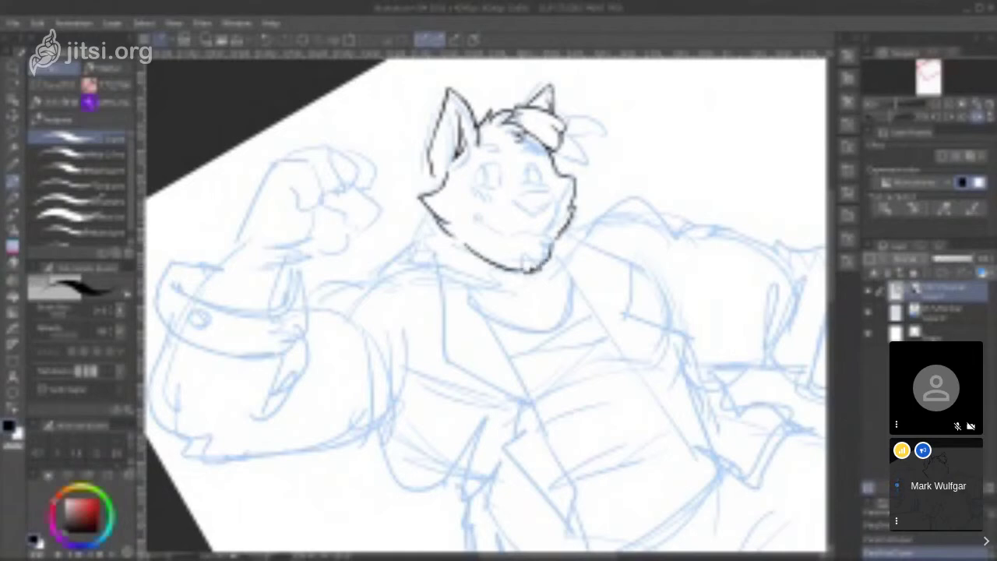
Step: Ink the fur beside the near ear and the jagged neck fur on both sides below the jaw
drag(433, 166, 426, 189)
mouse_move(423, 201)
mouse_down()
mouse_move(418, 235)
mouse_move(483, 295)
mouse_up()
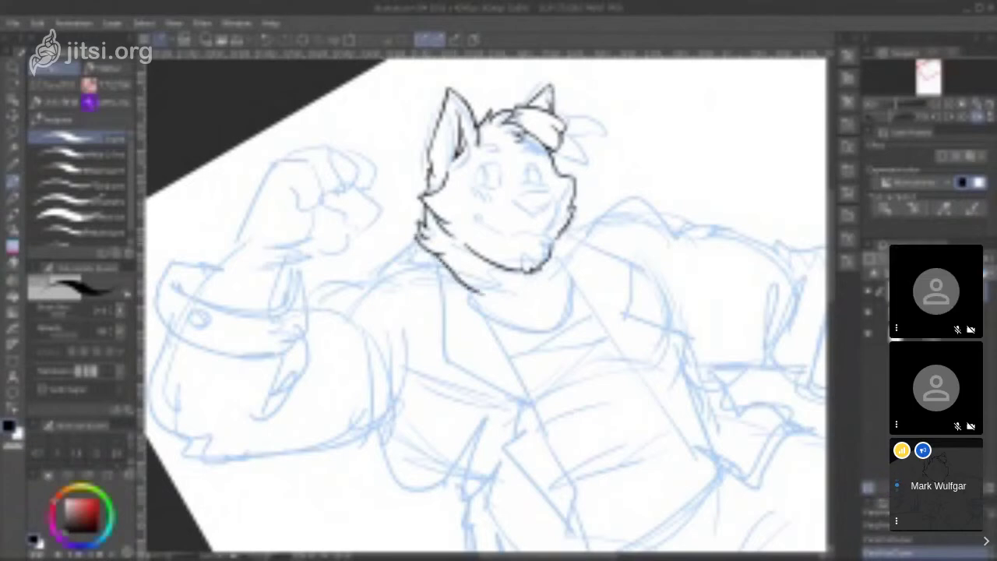
mouse_move(558, 238)
mouse_down()
mouse_move(561, 261)
mouse_move(571, 249)
mouse_up()
drag(571, 249, 566, 281)
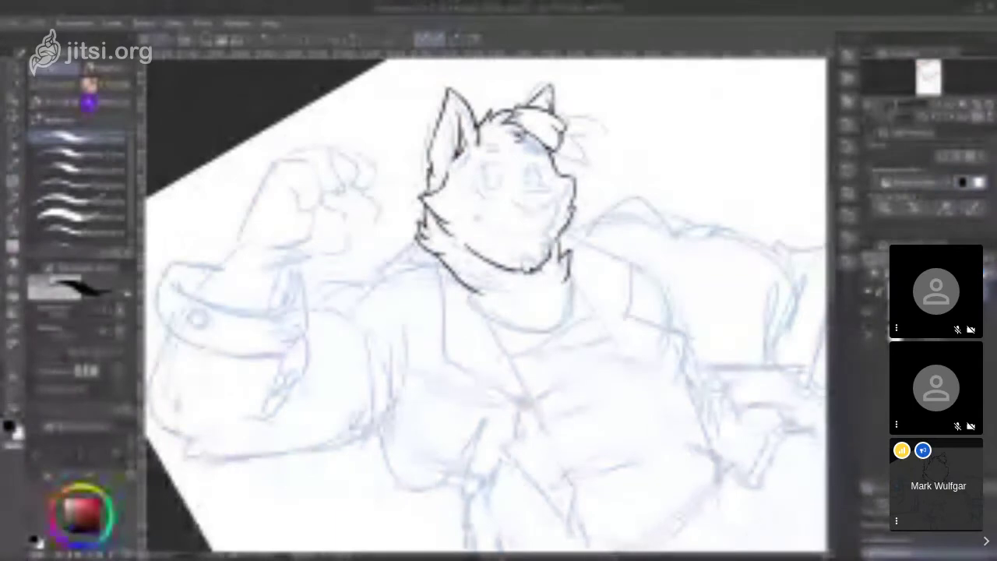
drag(501, 290, 533, 304)
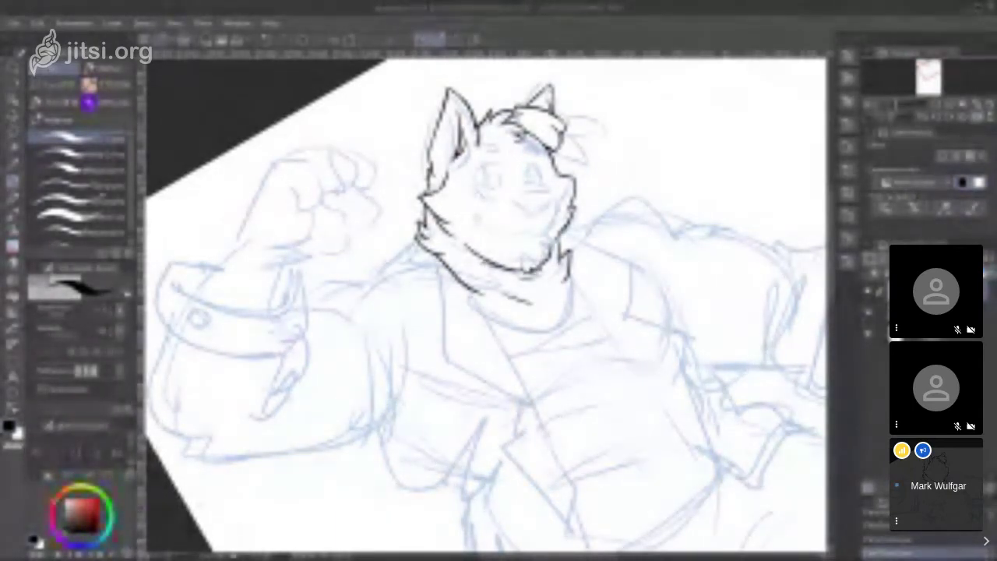
Step: Ink the nose and muzzle, the smiling mouth and the outlines of both eyes
mouse_move(550, 187)
mouse_down()
mouse_move(514, 197)
mouse_move(534, 212)
mouse_move(553, 190)
mouse_move(509, 182)
mouse_up()
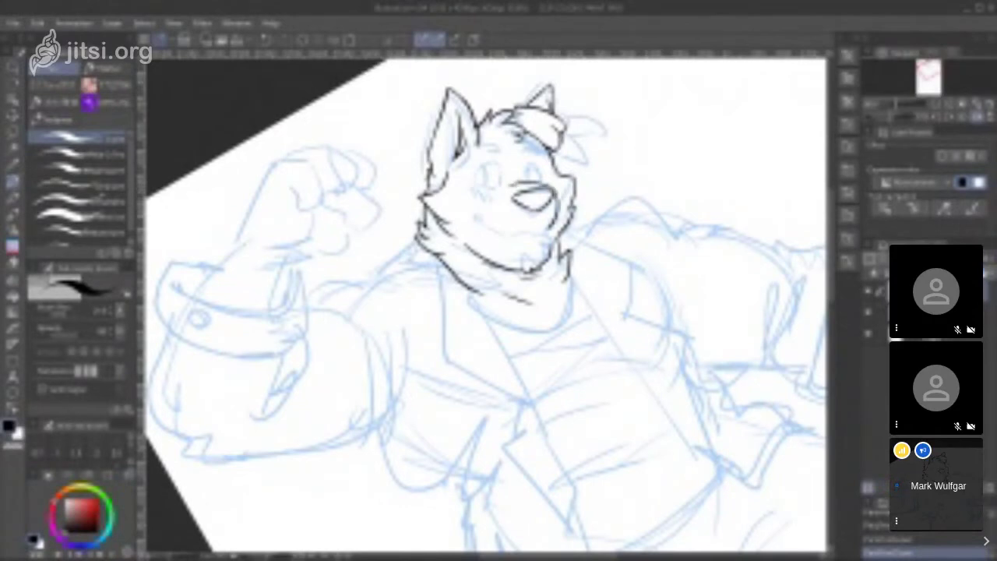
mouse_move(550, 228)
mouse_down()
mouse_move(507, 233)
mouse_move(476, 217)
mouse_up()
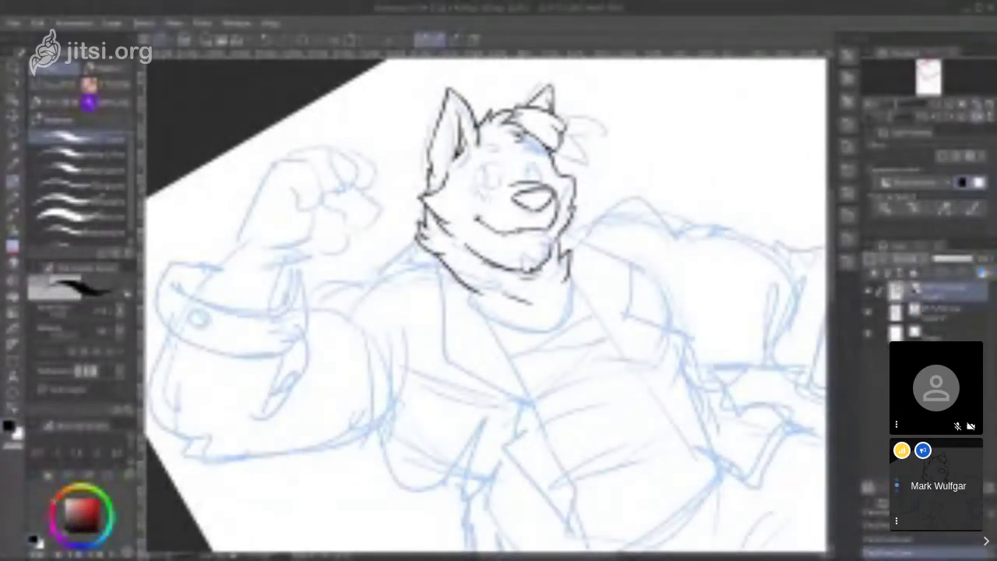
drag(525, 239, 540, 236)
mouse_move(474, 184)
mouse_down()
mouse_move(498, 188)
mouse_move(474, 177)
mouse_move(490, 162)
mouse_move(497, 189)
mouse_move(532, 163)
mouse_move(541, 182)
mouse_up()
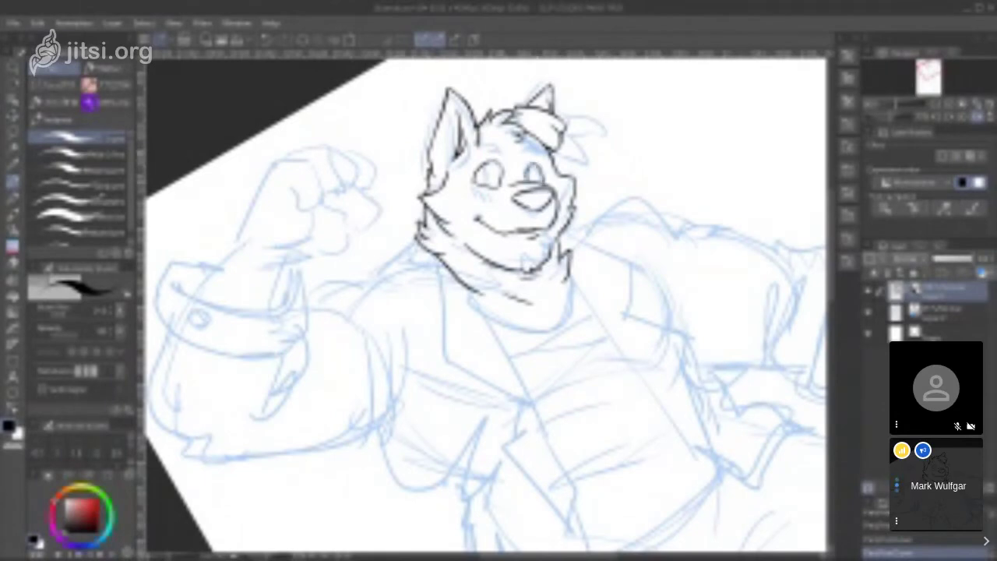
Step: Ink the eyebrows above both eyes and draw the irises inside them, undoing unsatisfactory strokes
drag(477, 152, 546, 151)
key(ctrl+z)
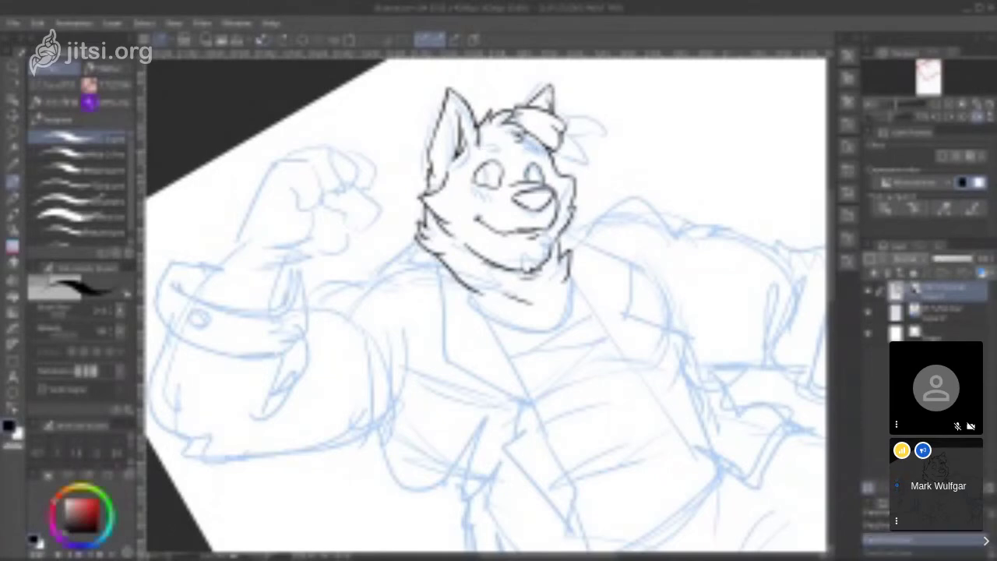
mouse_move(503, 147)
mouse_down()
mouse_move(478, 156)
mouse_move(545, 155)
mouse_move(527, 157)
mouse_up()
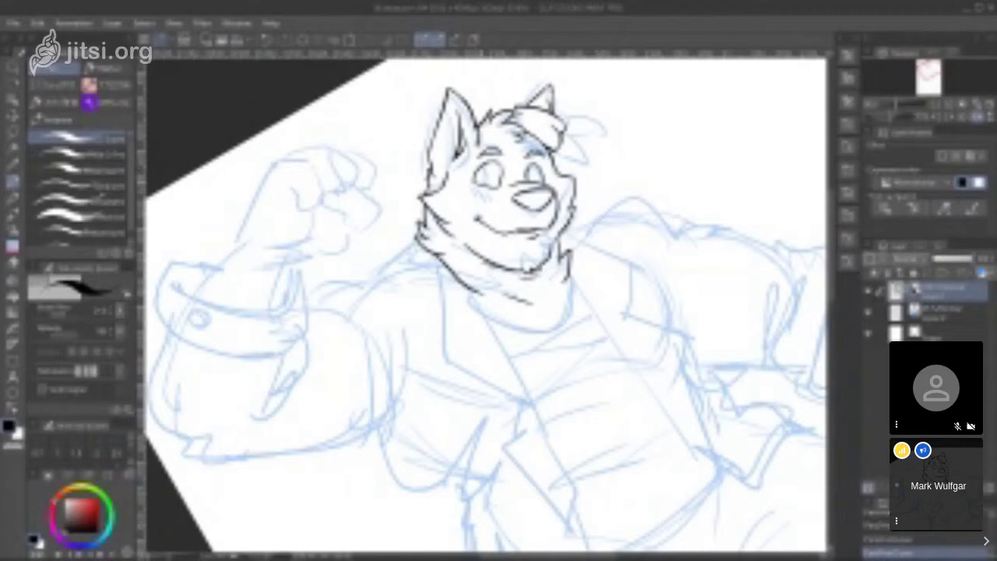
mouse_move(485, 185)
mouse_down()
mouse_move(487, 166)
mouse_move(532, 166)
mouse_move(534, 183)
mouse_up()
click(266, 39)
drag(533, 166, 534, 183)
click(266, 39)
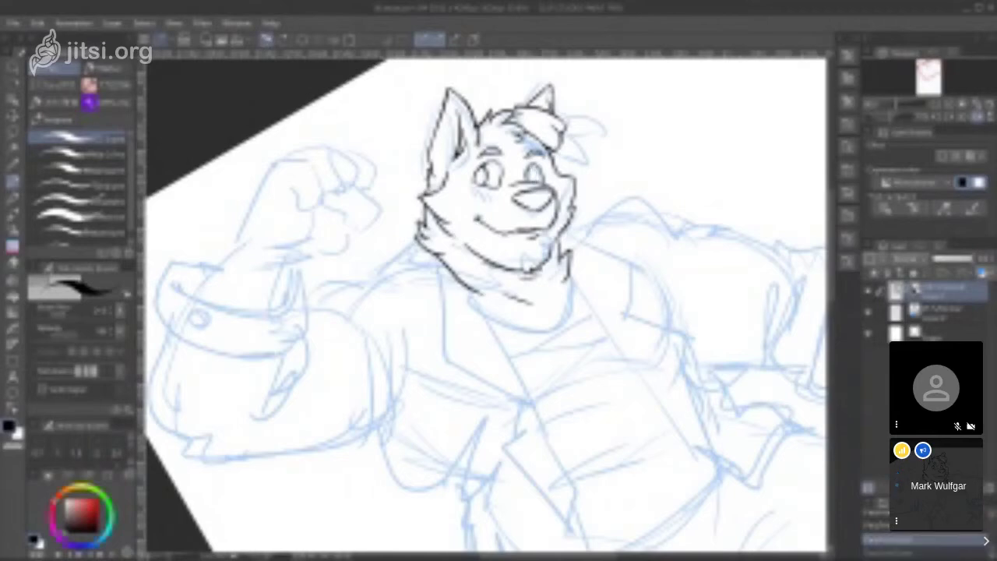
mouse_move(532, 165)
mouse_down()
mouse_move(534, 181)
mouse_move(482, 176)
mouse_up()
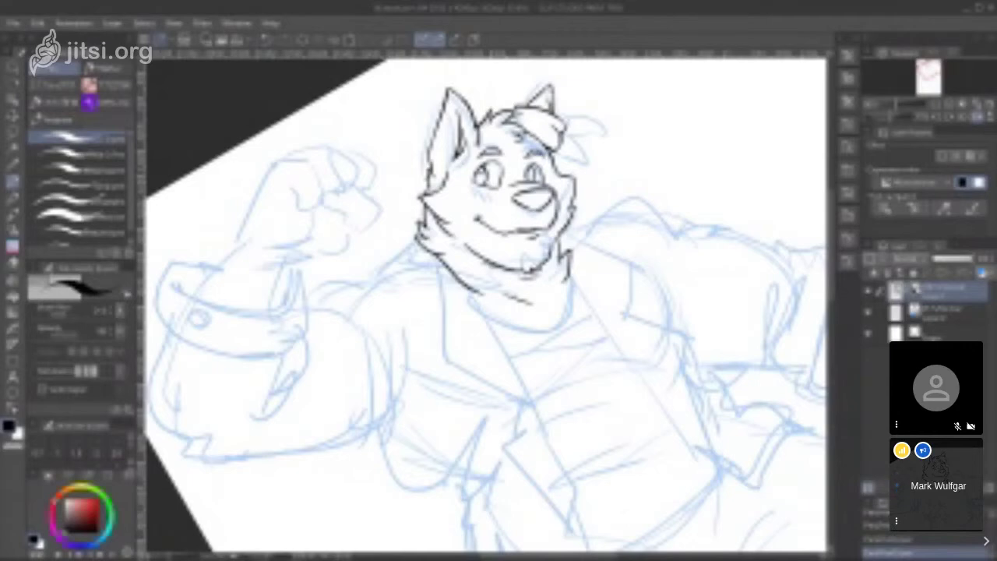
Step: Ink a short mark on the near cheek and the loose hair spikes hanging beside the forelock
drag(460, 187, 473, 190)
click(947, 106)
click(940, 106)
drag(930, 65, 929, 69)
mouse_move(518, 175)
mouse_down()
mouse_move(535, 171)
mouse_move(510, 201)
mouse_up()
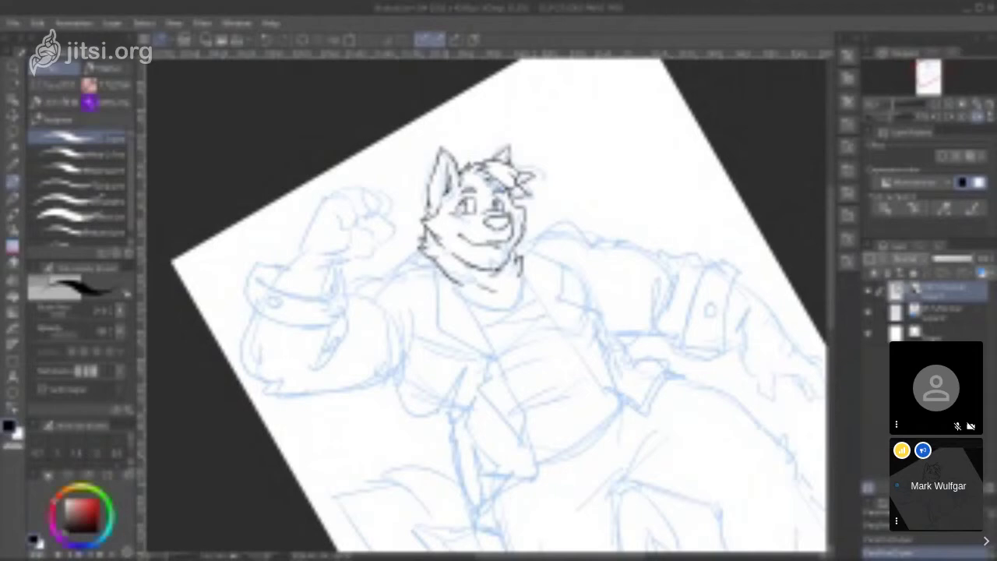
Step: Ink the jacket's lapel and pointed front edge on the raised-arm side, a small lapel detail and the adjoining shoulder line
drag(499, 328, 463, 220)
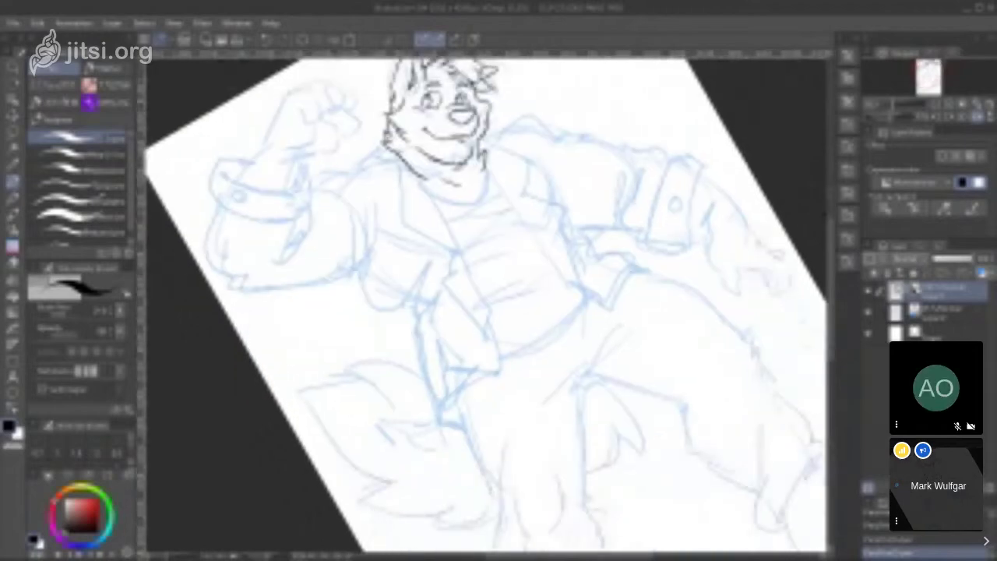
drag(418, 173, 505, 374)
mouse_move(387, 147)
mouse_down()
mouse_move(398, 224)
mouse_move(454, 254)
mouse_move(439, 292)
mouse_move(502, 375)
mouse_up()
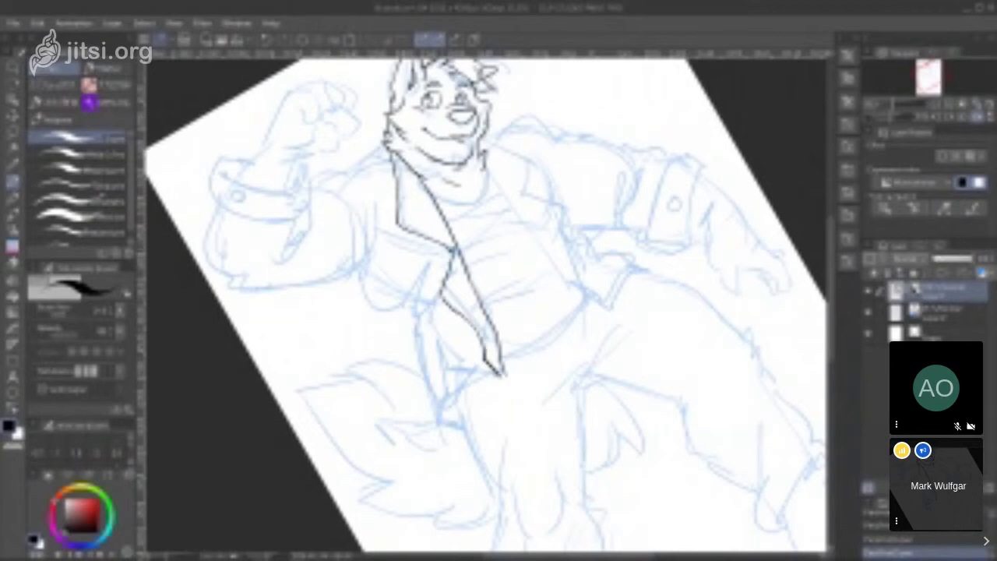
mouse_move(412, 189)
mouse_down()
mouse_move(408, 203)
mouse_move(419, 191)
mouse_move(411, 187)
mouse_up()
mouse_move(309, 181)
mouse_down()
mouse_move(363, 170)
mouse_move(384, 145)
mouse_up()
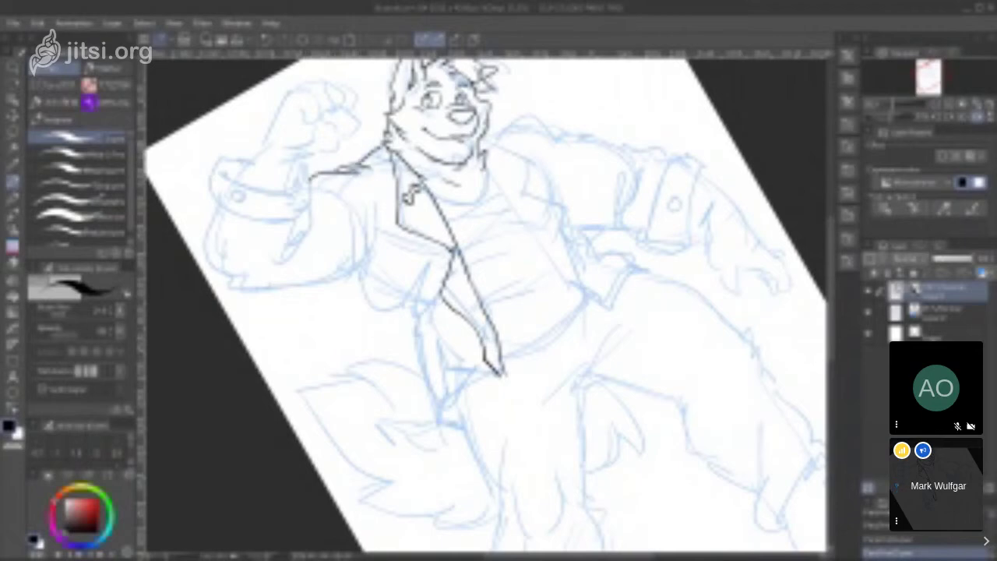
Step: Ink the raised arm's rolled cuff, the bulging sleeve outline down to the armpit and the creases around it
mouse_move(251, 158)
mouse_down()
mouse_move(215, 178)
mouse_move(238, 224)
mouse_move(289, 213)
mouse_up()
mouse_move(229, 159)
mouse_down()
mouse_move(290, 206)
mouse_move(308, 165)
mouse_move(300, 215)
mouse_move(286, 217)
mouse_up()
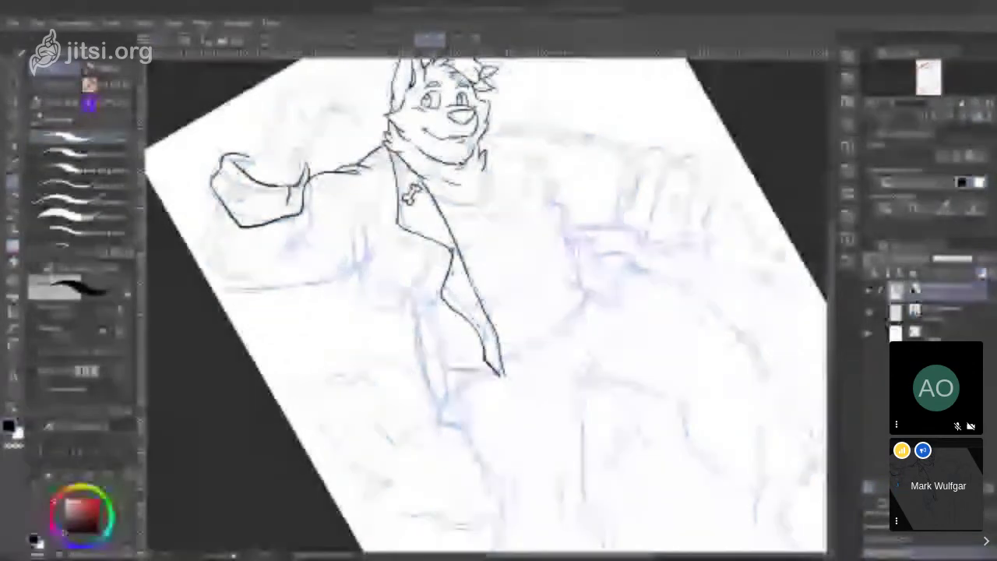
mouse_move(216, 193)
mouse_down()
mouse_move(220, 248)
mouse_move(209, 261)
mouse_move(234, 297)
mouse_move(282, 282)
mouse_up()
drag(298, 214, 292, 263)
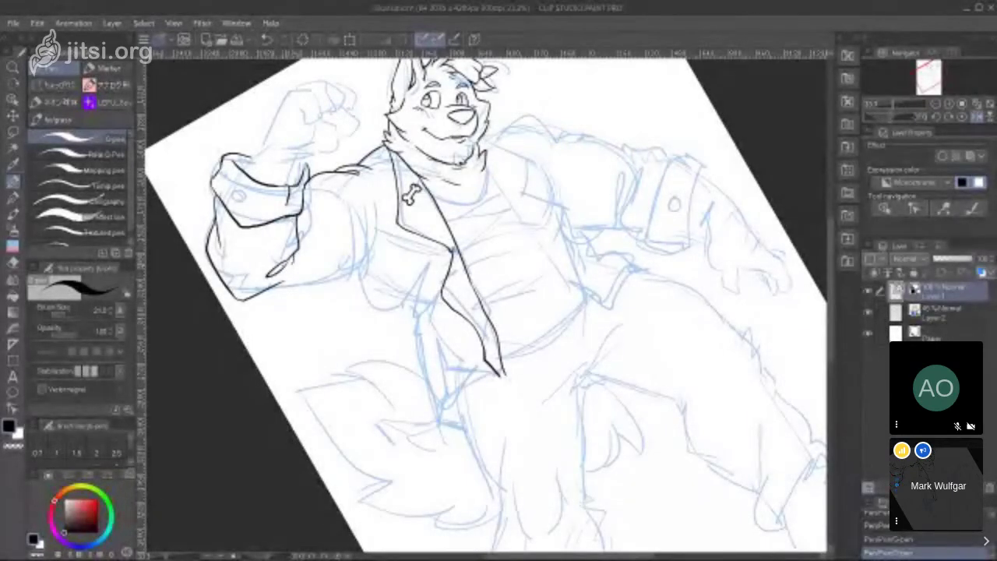
mouse_move(262, 293)
mouse_down()
mouse_move(369, 252)
mouse_move(378, 207)
mouse_move(379, 225)
mouse_move(384, 214)
mouse_up()
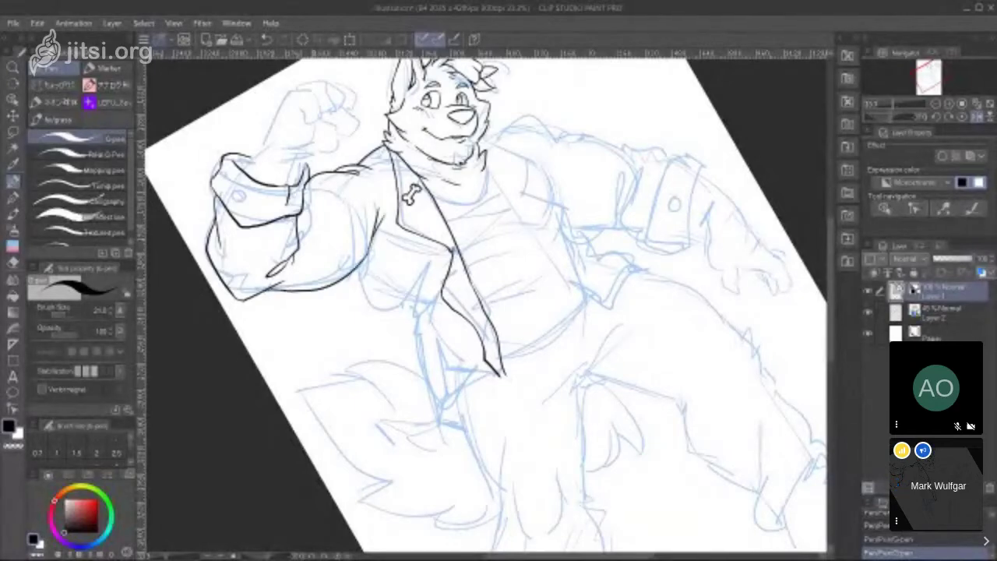
drag(348, 185, 304, 193)
drag(356, 234, 408, 280)
drag(299, 217, 341, 143)
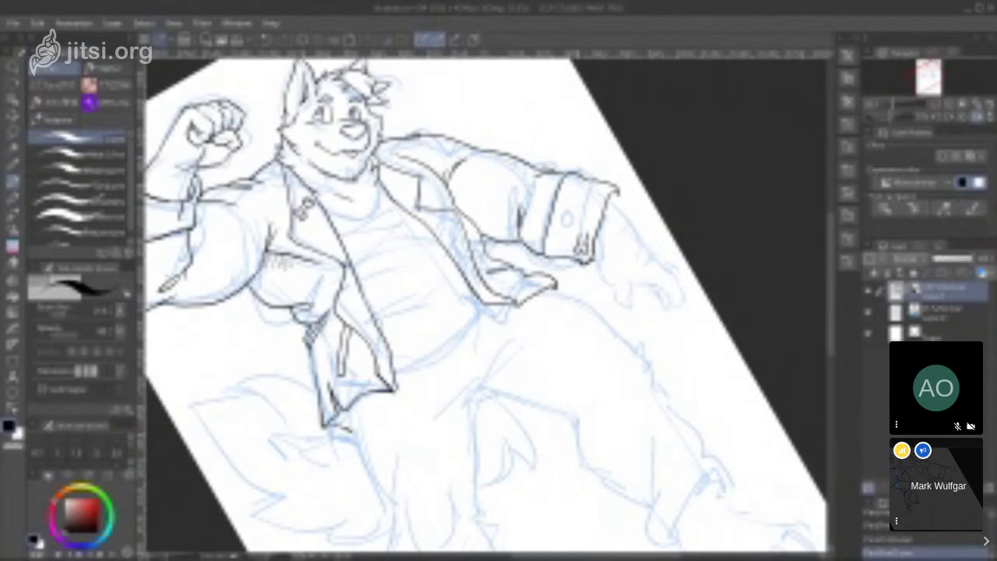
Step: Ink the bone-shaped emblem on the lowered arm's cuff, undoing an unsatisfactory stroke
mouse_move(520, 293)
mouse_down()
mouse_move(637, 212)
mouse_move(618, 207)
mouse_move(636, 211)
mouse_move(637, 203)
mouse_up()
click(265, 40)
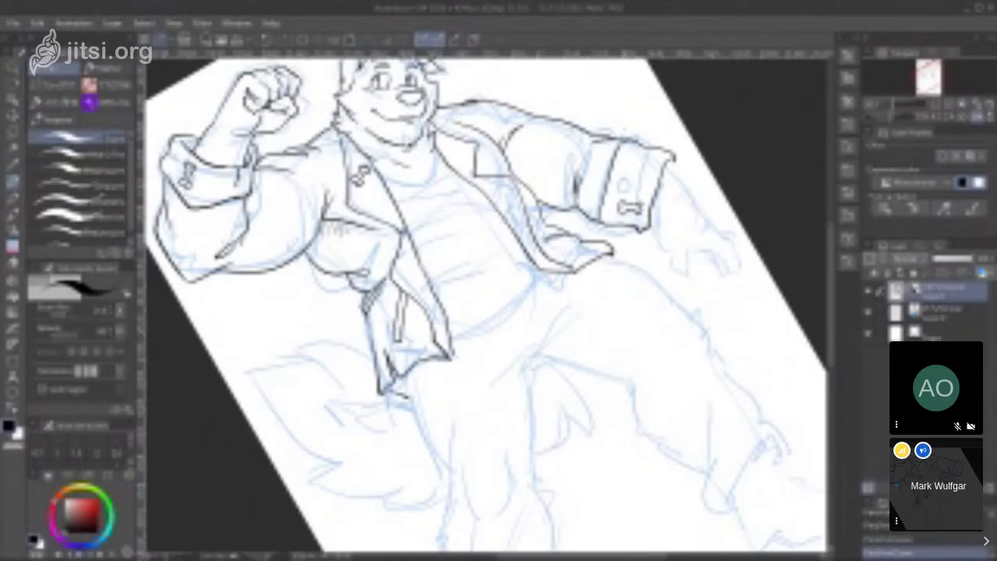
mouse_move(630, 208)
mouse_down()
mouse_move(597, 233)
mouse_move(525, 217)
mouse_move(464, 230)
mouse_up()
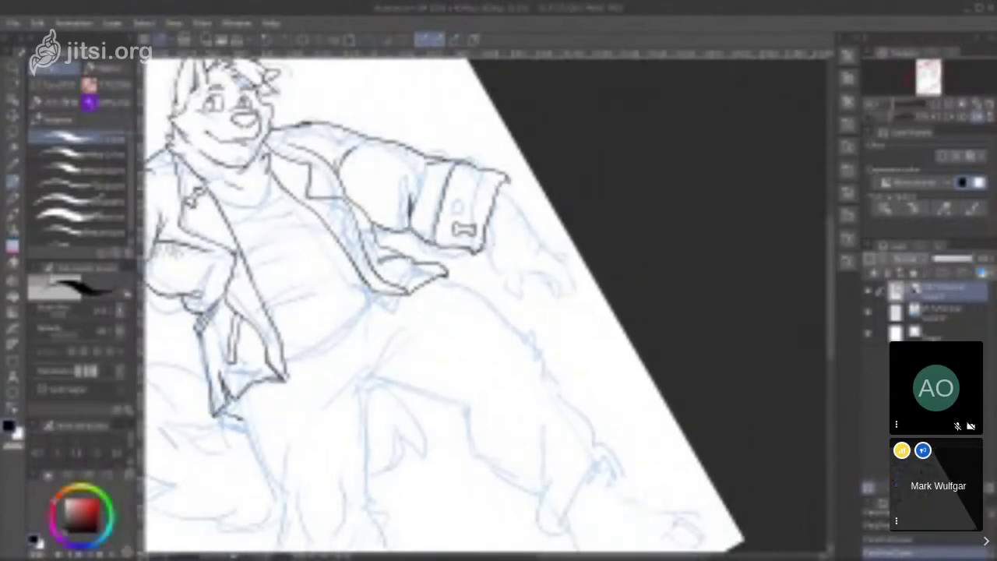
drag(500, 188, 538, 236)
key(ctrl+z)
drag(500, 188, 542, 244)
key(ctrl+z)
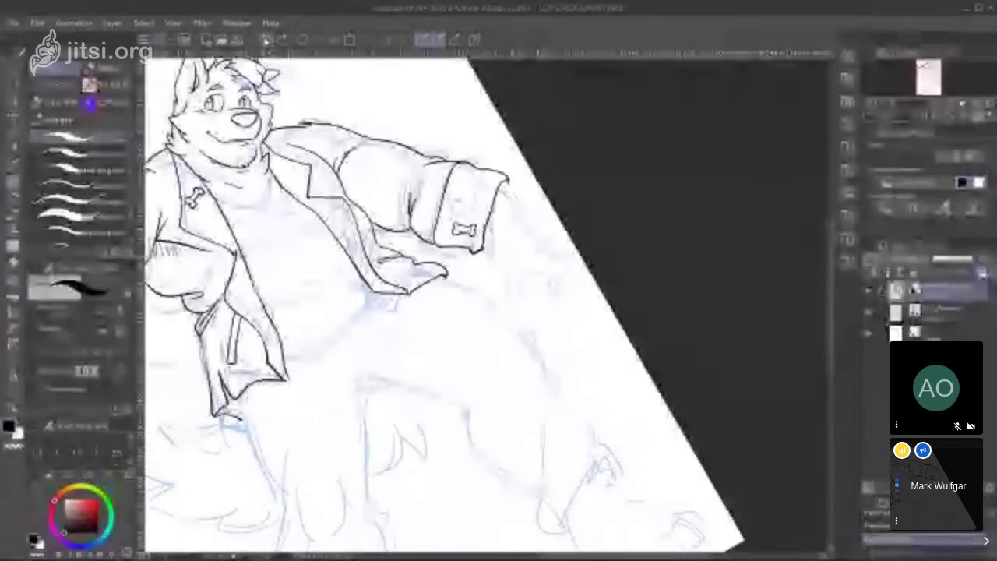
Step: Mirror the canvas view, reset its rotation, and ink the lowered forearm's outer edge and the thumb side of the hand
click(973, 112)
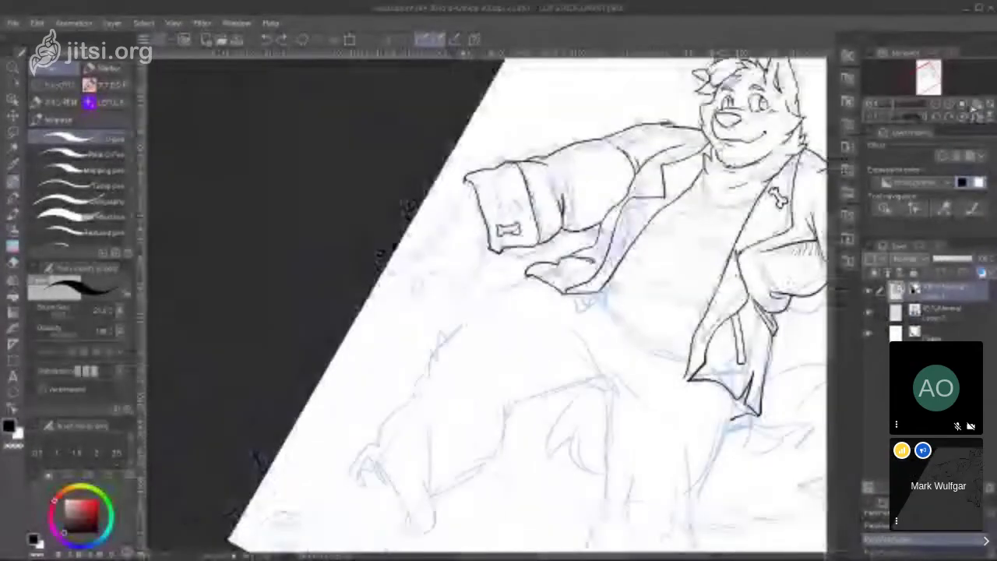
click(936, 119)
drag(936, 74, 937, 71)
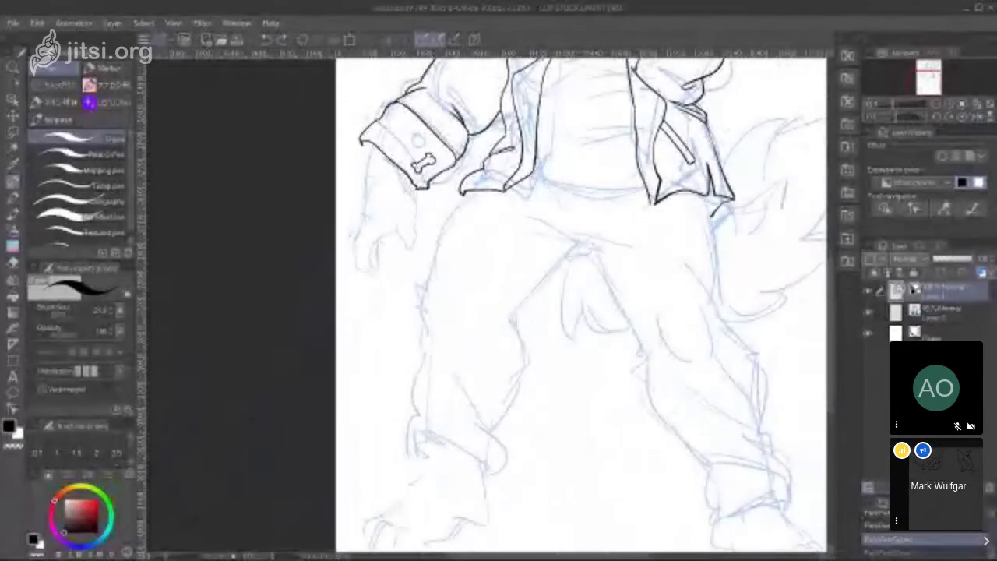
drag(371, 145, 362, 211)
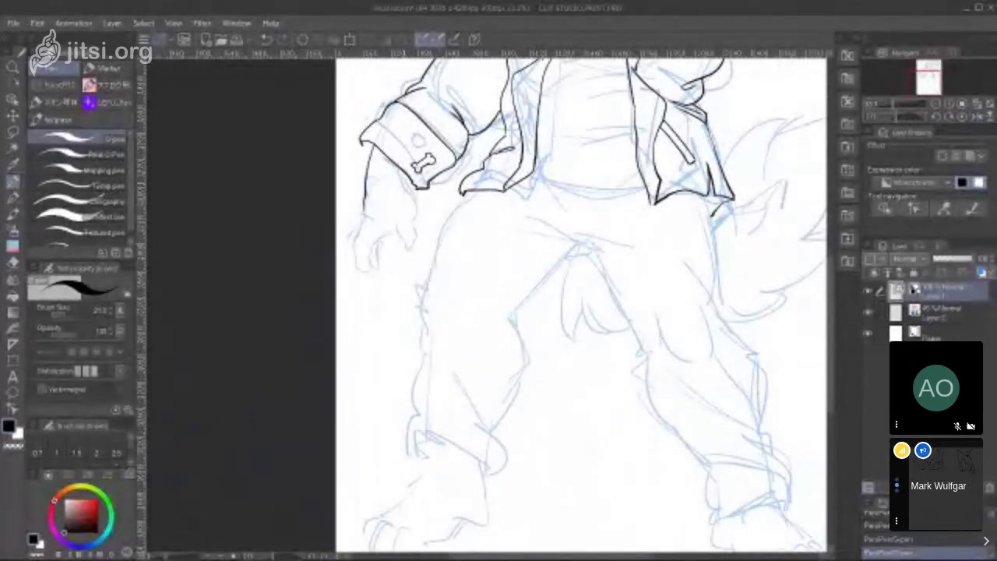
mouse_move(402, 175)
mouse_down()
mouse_move(415, 244)
mouse_move(379, 244)
mouse_up()
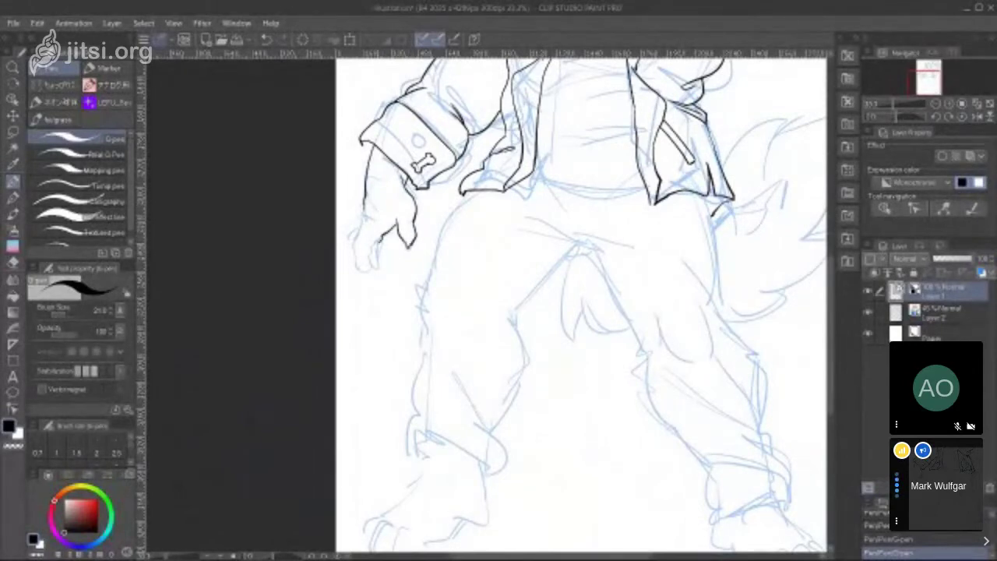
Step: Ink the remaining fingers of the lowered hand and add short detail marks at the wrist and back of the hand
mouse_move(363, 208)
mouse_down()
mouse_move(359, 234)
mouse_move(370, 197)
mouse_up()
mouse_move(357, 231)
mouse_down()
mouse_move(365, 285)
mouse_move(377, 242)
mouse_move(381, 280)
mouse_up()
mouse_move(381, 241)
mouse_down()
mouse_move(380, 268)
mouse_move(381, 251)
mouse_up()
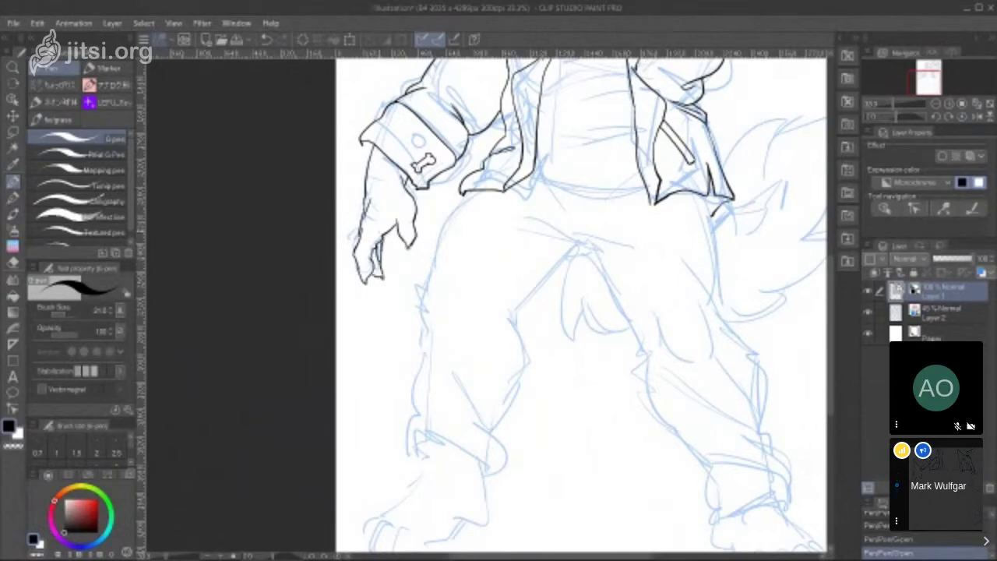
drag(379, 174, 377, 185)
drag(368, 144, 364, 158)
drag(406, 184, 417, 189)
Step: Ink the shirt's neckline below the neck fur and trim the excess line with the vector eraser
mouse_move(546, 233)
mouse_down()
mouse_move(566, 321)
mouse_move(632, 408)
mouse_move(491, 376)
mouse_up()
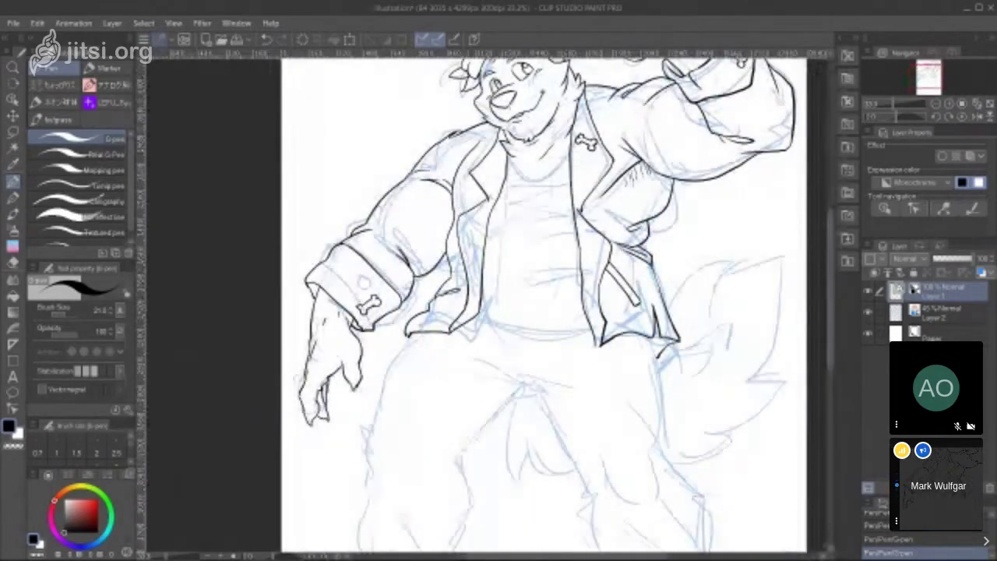
drag(499, 296, 433, 307)
mouse_move(498, 296)
mouse_down()
mouse_move(520, 372)
mouse_move(444, 307)
mouse_move(433, 318)
mouse_up()
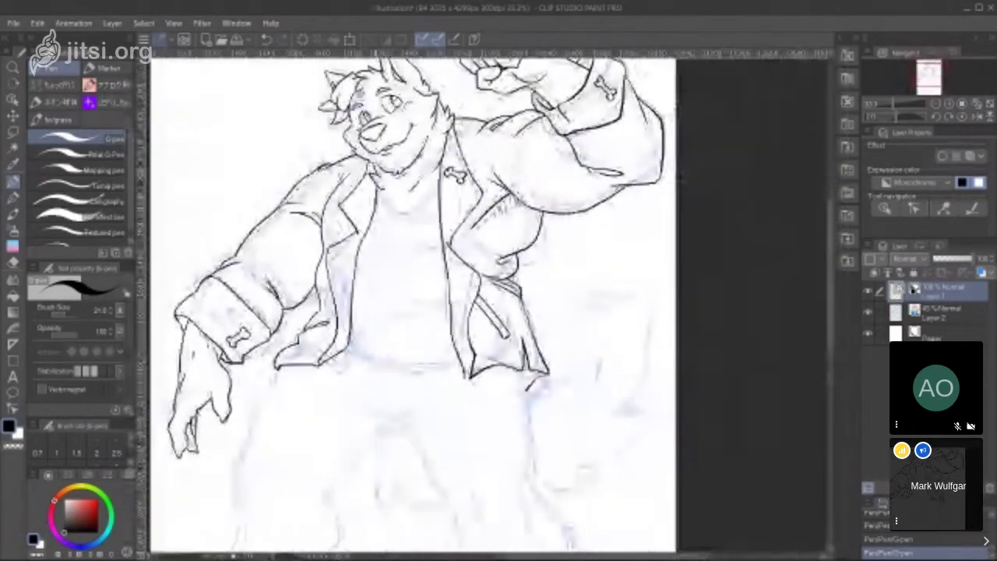
drag(440, 188, 402, 214)
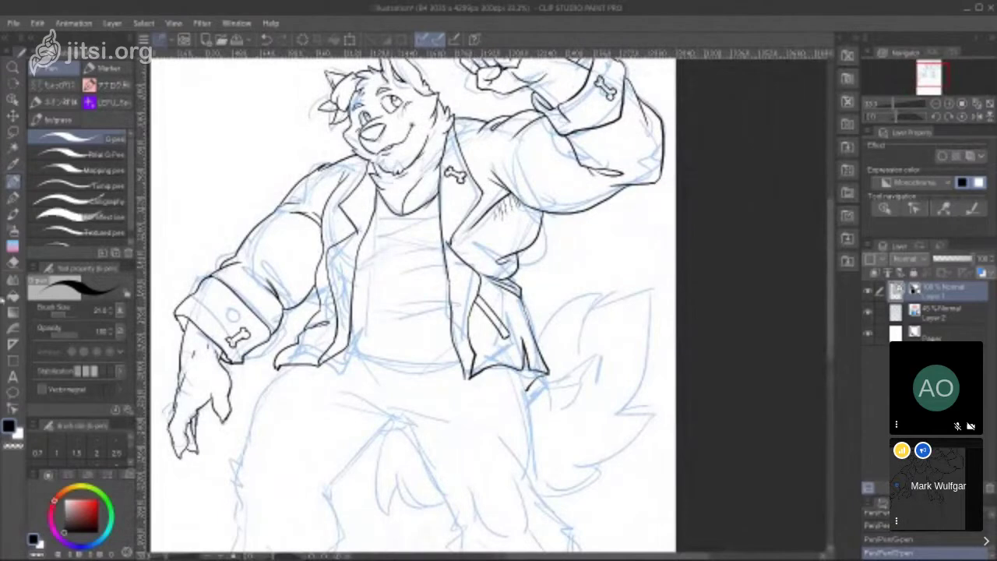
click(14, 262)
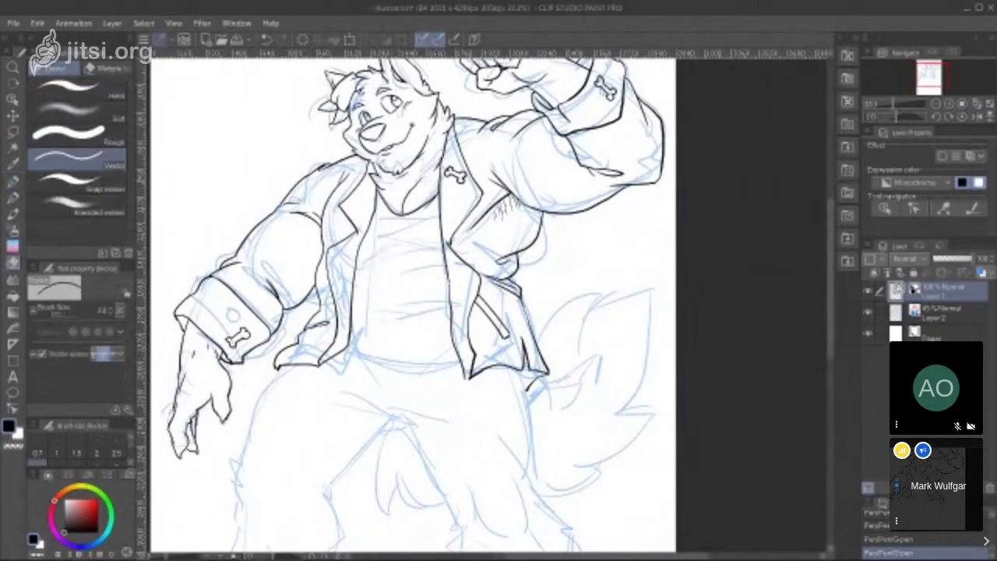
click(13, 180)
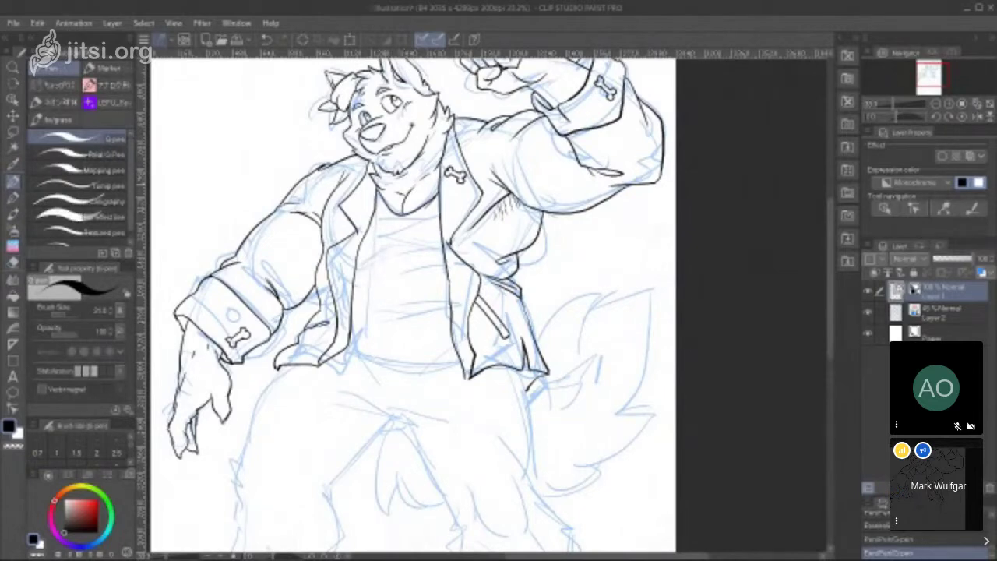
Step: Ink the crease under the chest and a short centre line on the shirt, trimming the overhanging line end
drag(353, 259, 433, 249)
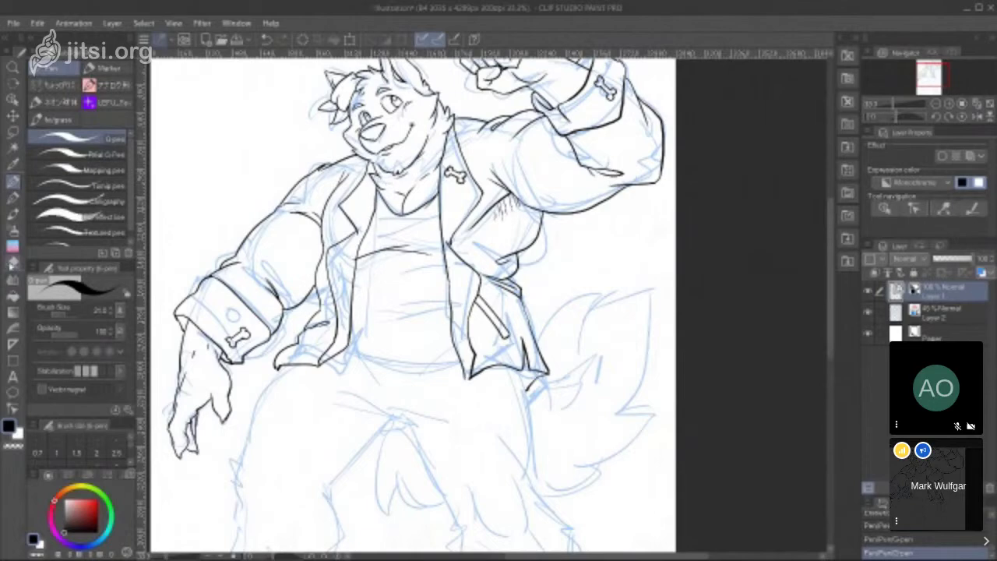
click(12, 264)
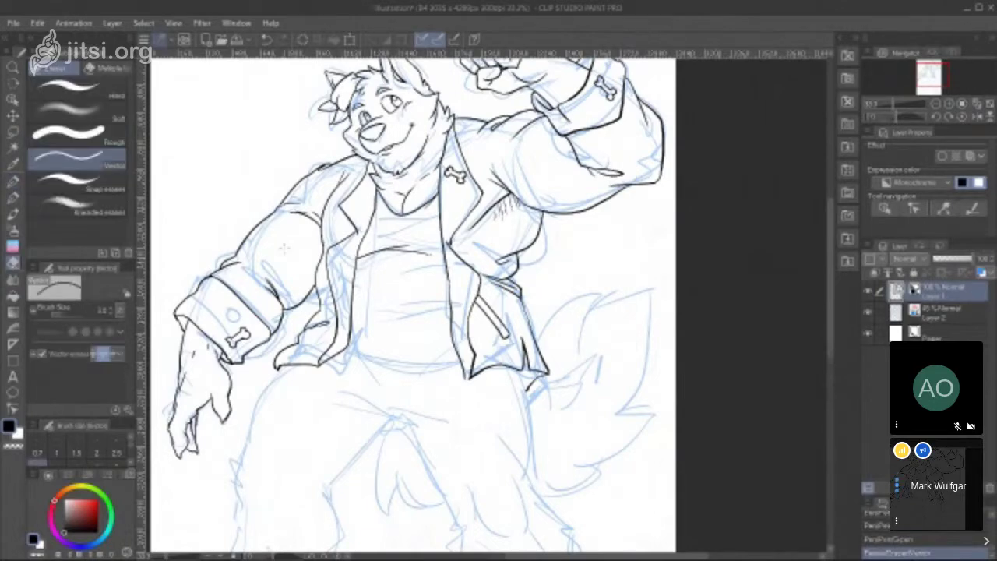
click(13, 181)
click(369, 248)
drag(402, 219, 402, 240)
Step: Ink the fabric folds across the shirt's belly and the curved hem between the jacket's front edges
mouse_move(357, 267)
mouse_down()
mouse_move(372, 259)
mouse_move(448, 273)
mouse_up()
drag(393, 319, 451, 306)
mouse_move(371, 323)
mouse_down()
mouse_move(437, 302)
mouse_move(418, 304)
mouse_up()
drag(350, 343, 432, 333)
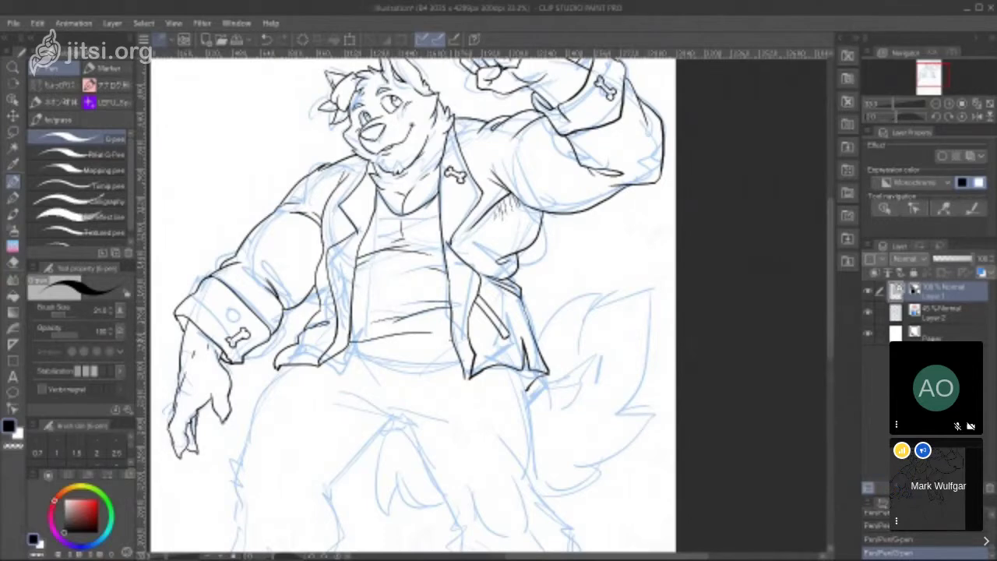
drag(354, 351, 430, 355)
mouse_move(345, 350)
mouse_down()
mouse_move(435, 363)
mouse_move(412, 372)
mouse_move(464, 368)
mouse_move(461, 359)
mouse_up()
mouse_move(351, 316)
mouse_down()
mouse_move(396, 306)
mouse_move(384, 283)
mouse_up()
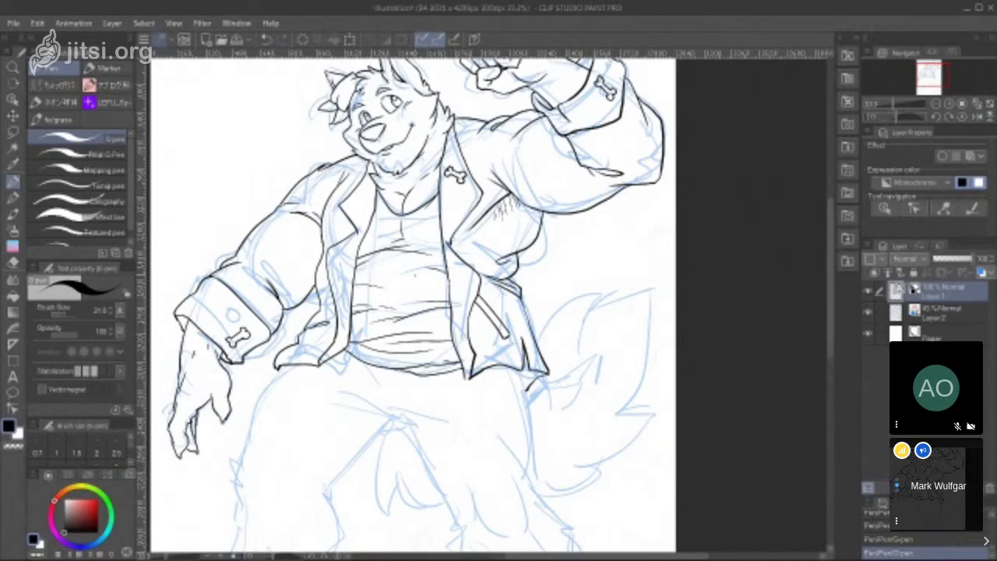
Step: Erase the fold lines at the jacket's side below the raised arm and ink a cleaner connecting line there
drag(930, 77, 932, 75)
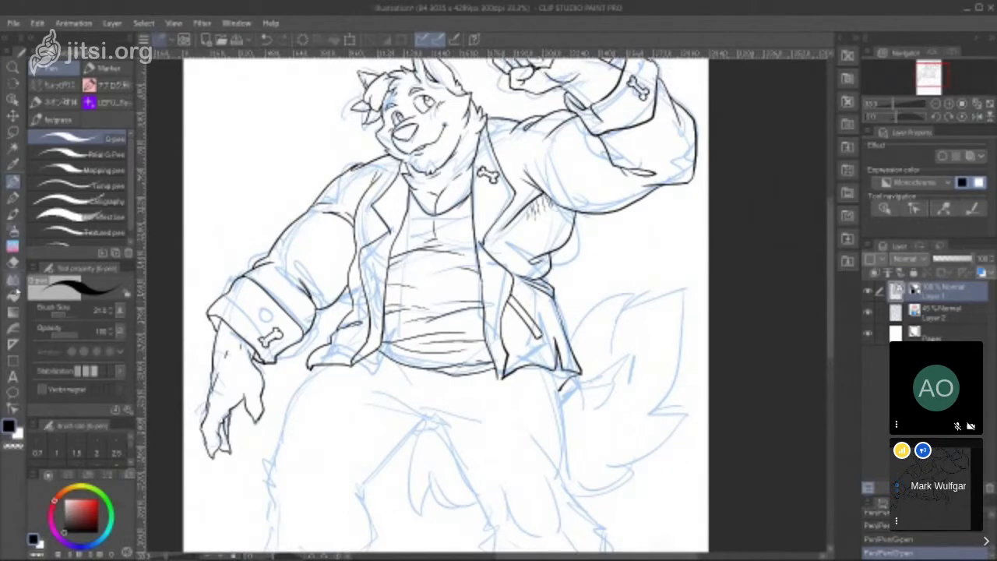
click(12, 262)
drag(546, 307, 545, 294)
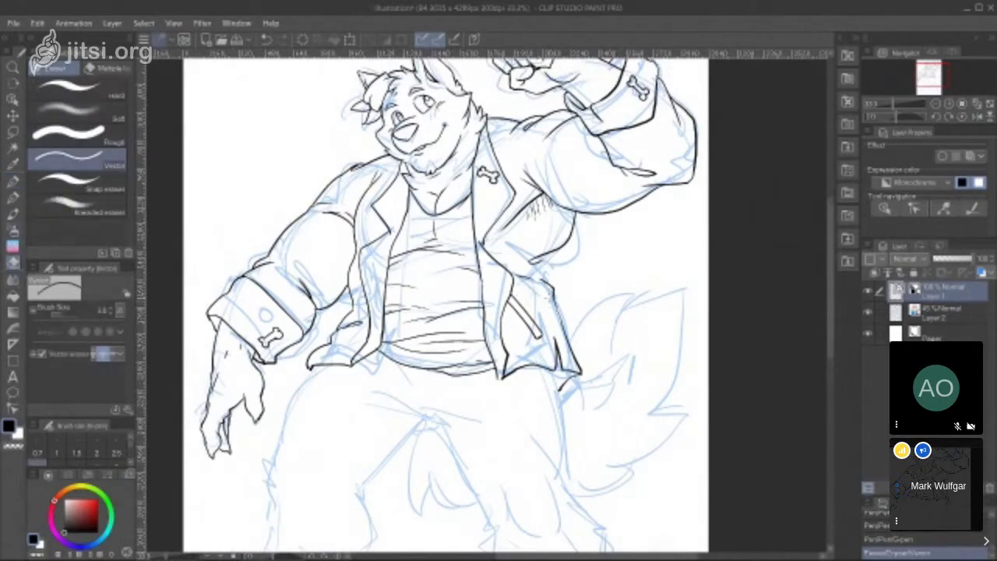
click(12, 181)
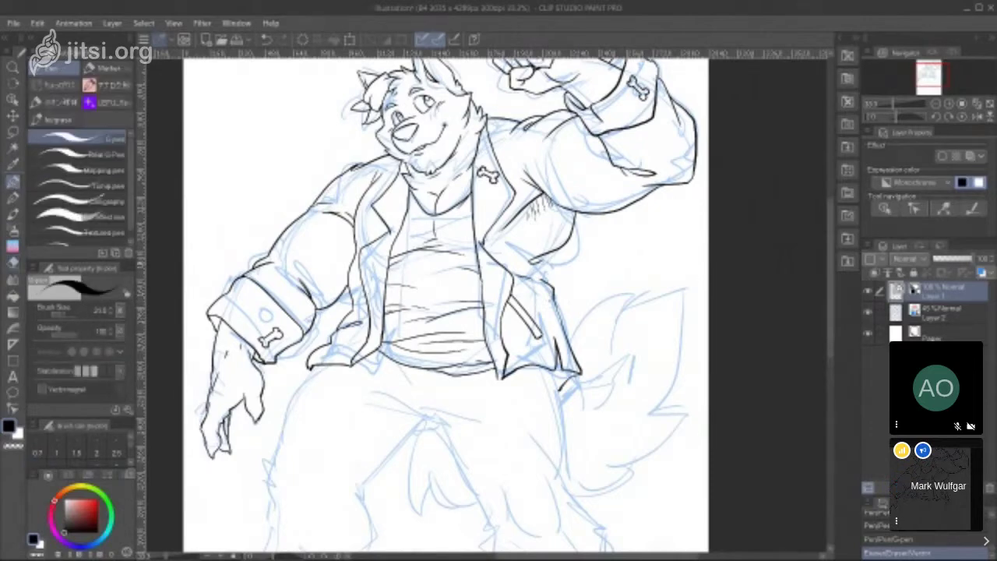
drag(556, 250, 548, 280)
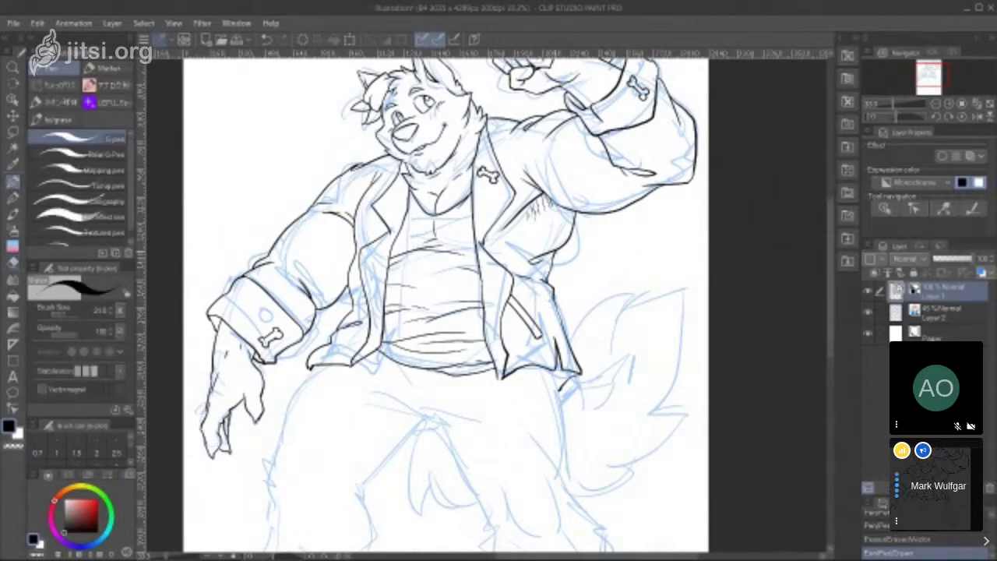
Step: Ink the outer thigh of the trousers on the lowered-arm side, from the jacket hem to a ragged point at the knee
drag(928, 79, 929, 81)
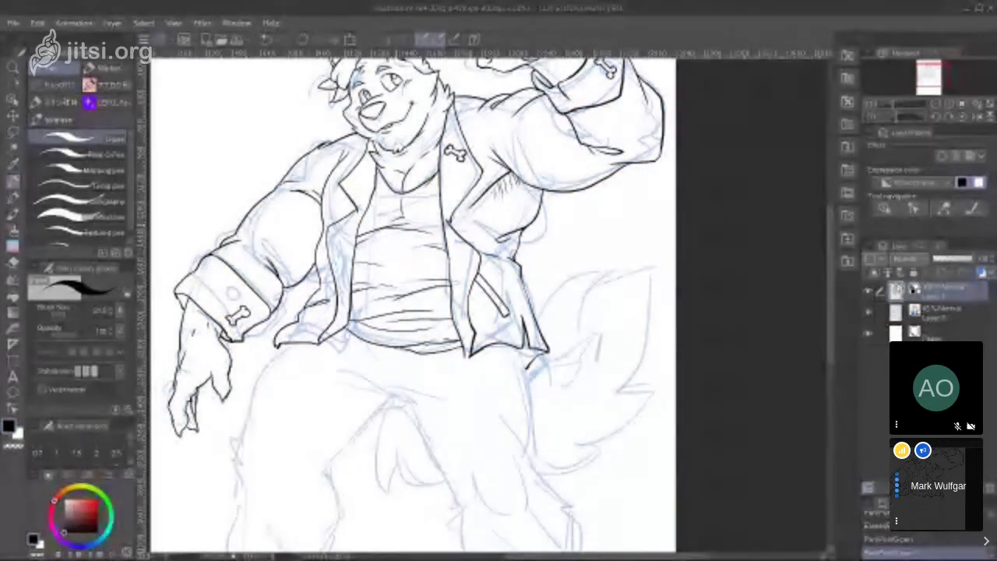
mouse_move(413, 311)
mouse_down()
mouse_move(467, 313)
mouse_move(446, 280)
mouse_up()
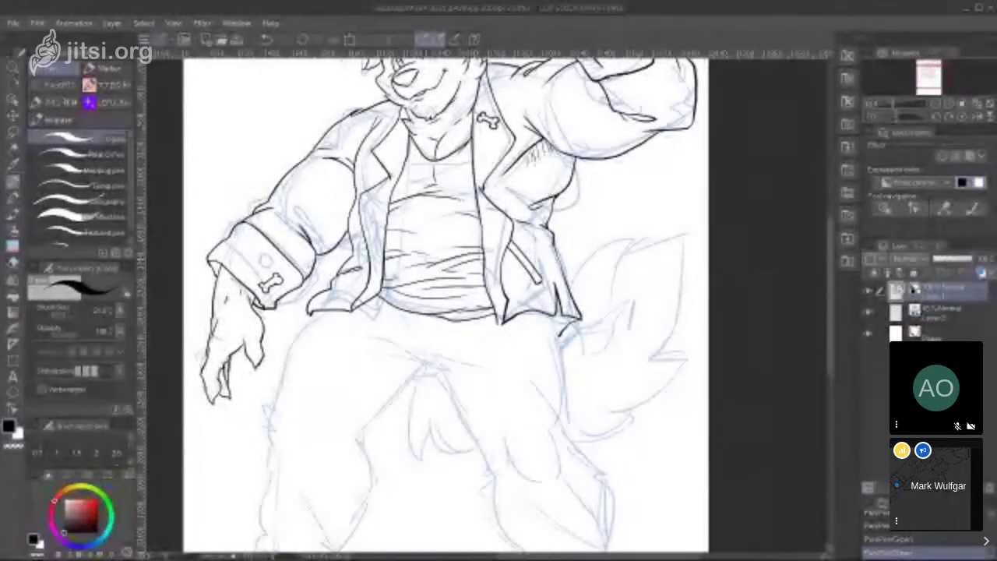
mouse_move(445, 280)
mouse_down()
mouse_move(478, 335)
mouse_move(434, 240)
mouse_up()
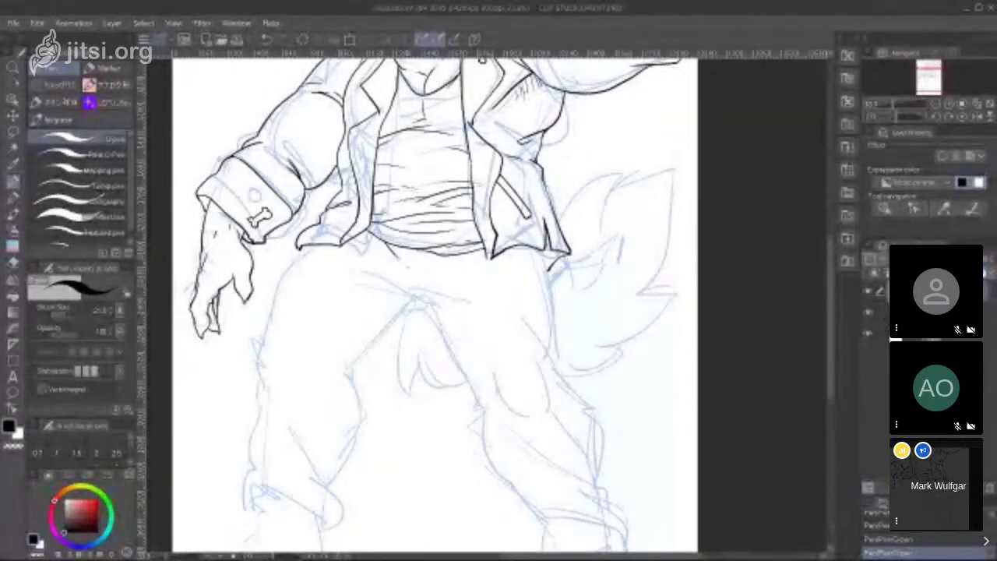
mouse_move(305, 247)
mouse_down()
mouse_move(267, 323)
mouse_move(265, 369)
mouse_up()
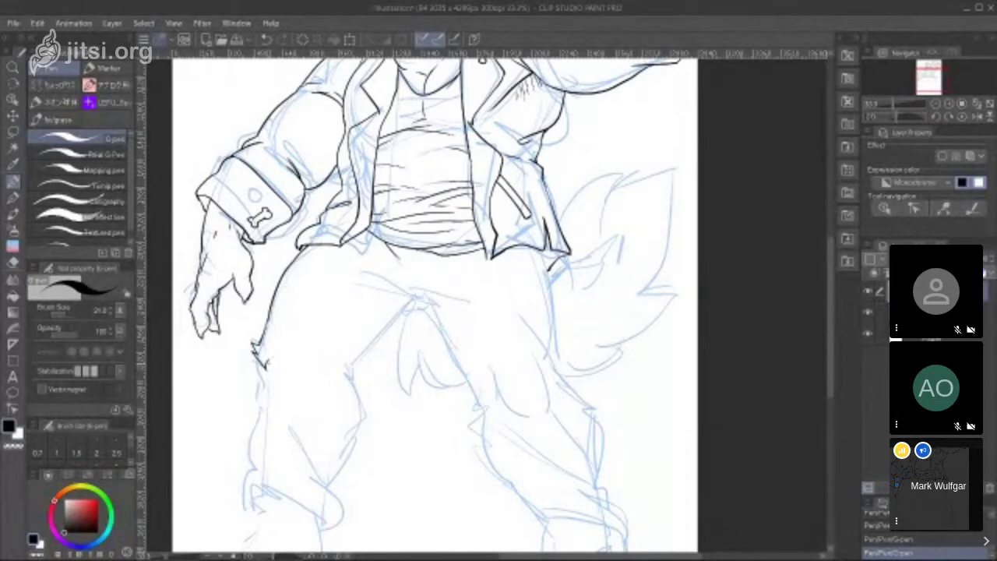
click(267, 39)
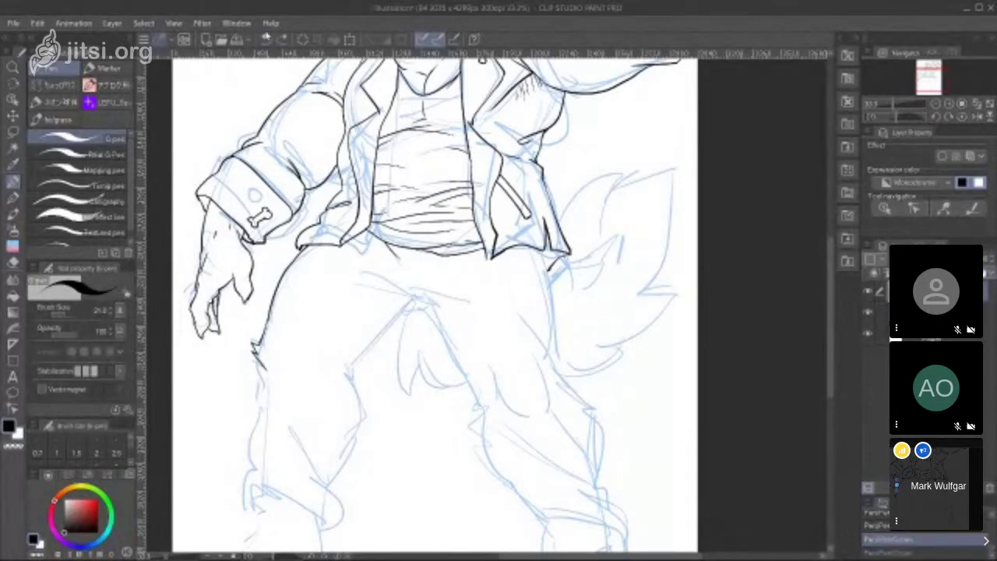
Step: Ink the ragged tear at the trouser knee on the lowered-arm side, undoing the first jagged strokes
drag(261, 361, 282, 374)
drag(277, 369, 287, 376)
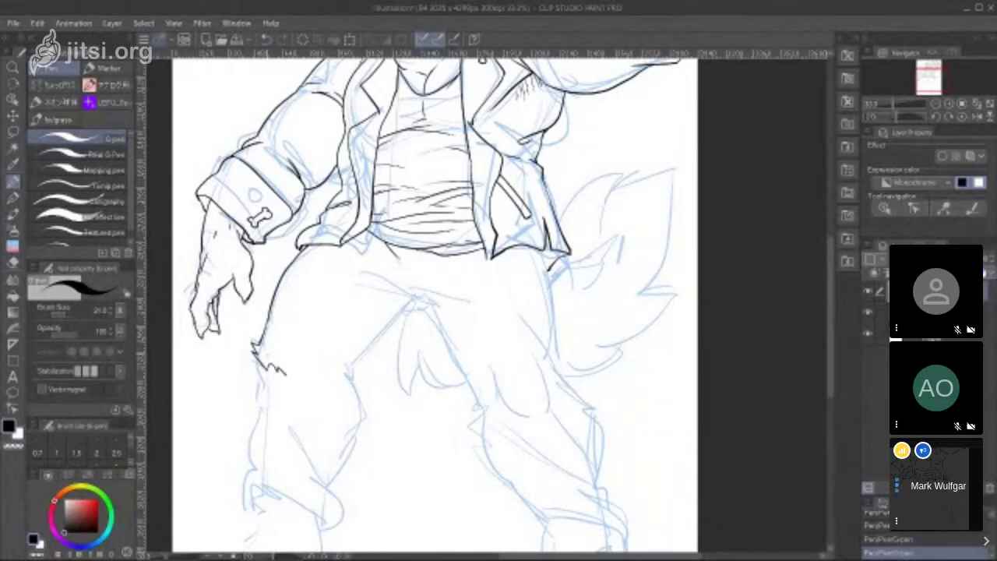
click(267, 40)
click(266, 40)
mouse_move(249, 341)
mouse_down()
mouse_move(291, 374)
mouse_move(263, 370)
mouse_move(253, 401)
mouse_move(268, 370)
mouse_move(292, 379)
mouse_up()
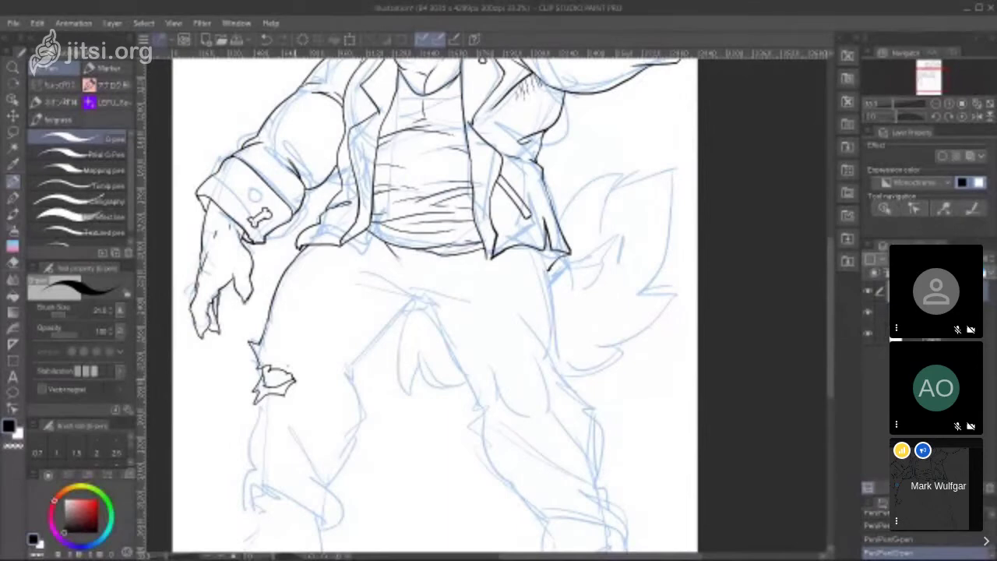
Step: Ink the outer shin, inner calf and inner thigh of the lowered-arm-side trouser leg, undoing the first inner-thigh stroke
mouse_move(277, 352)
mouse_down()
mouse_move(301, 382)
mouse_move(267, 435)
mouse_up()
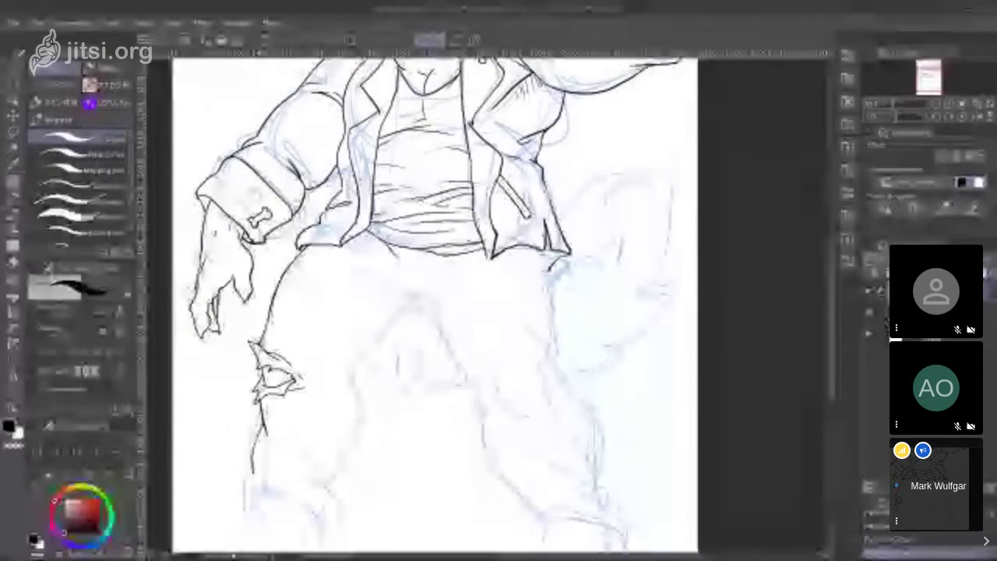
scroll(429, 304, down, 4)
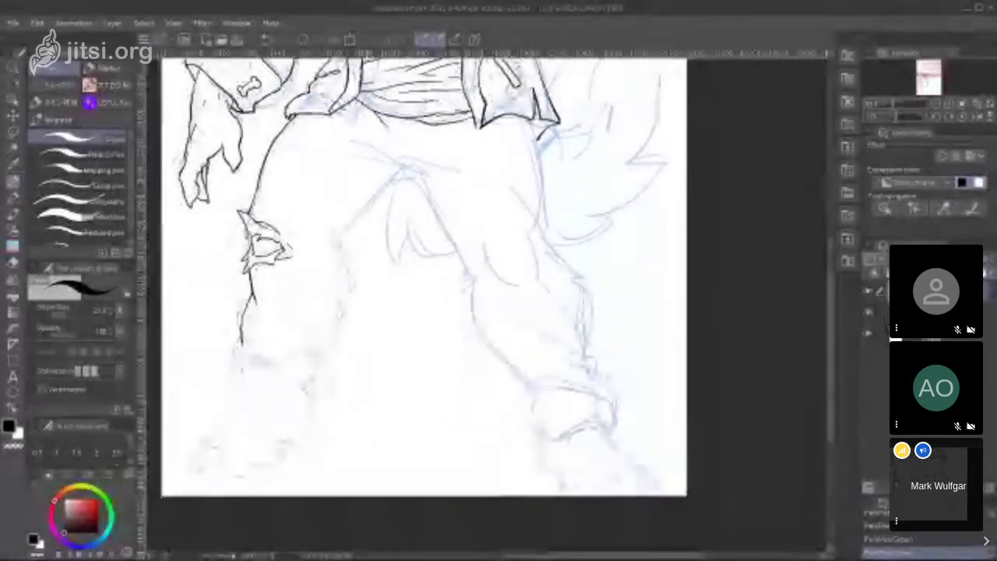
drag(405, 168, 333, 243)
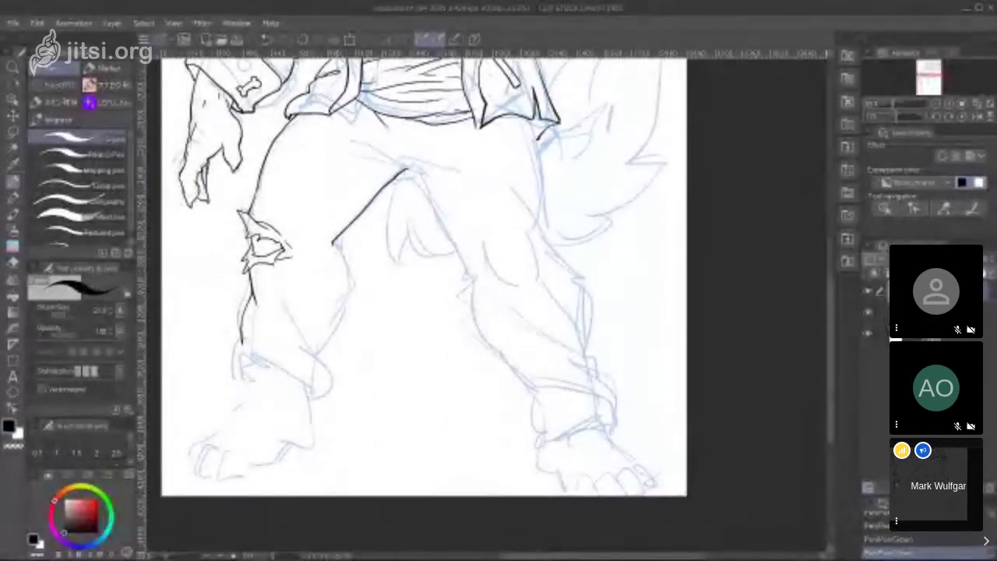
click(937, 116)
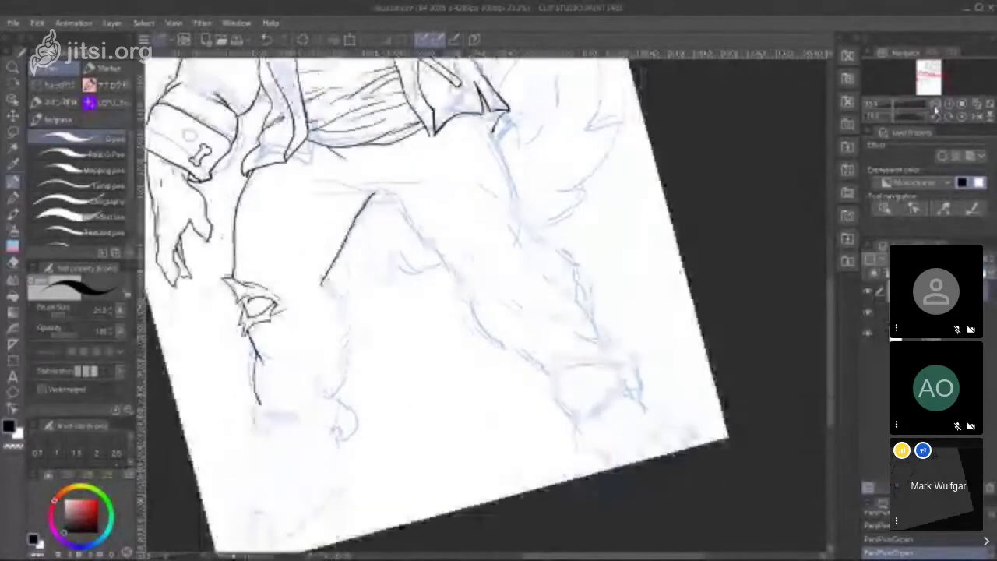
click(265, 39)
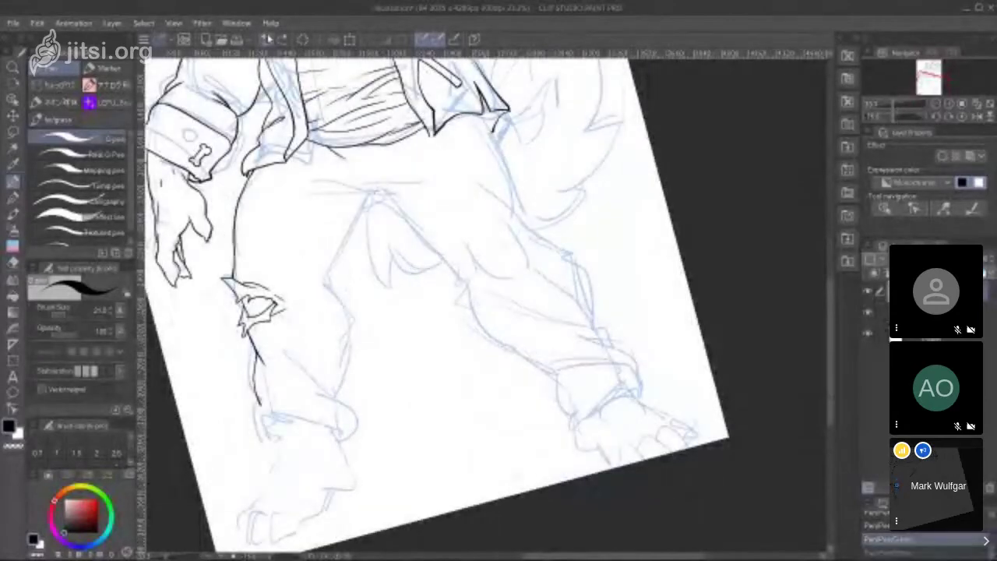
drag(323, 273, 345, 404)
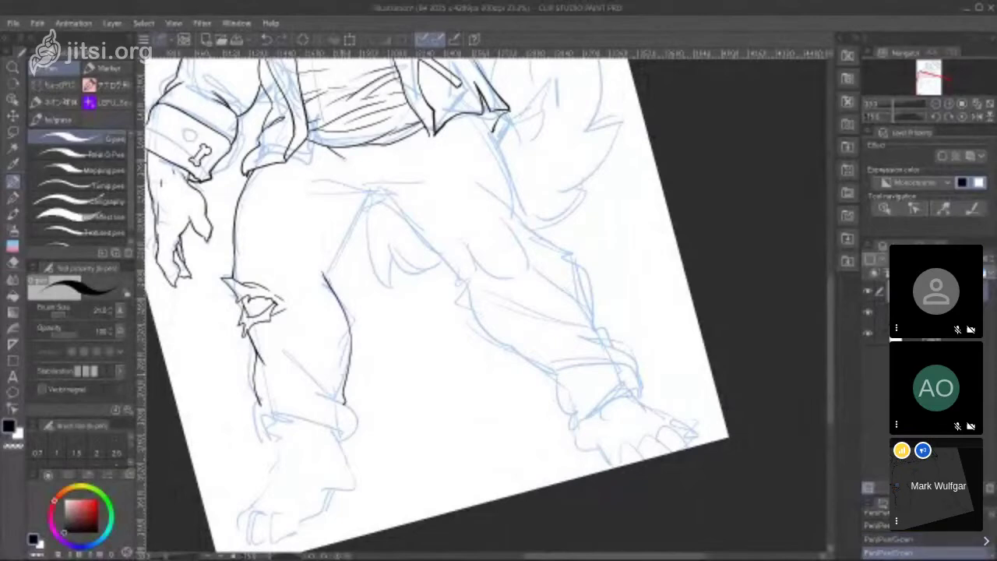
mouse_move(323, 257)
mouse_down()
mouse_move(343, 237)
mouse_move(371, 189)
mouse_up()
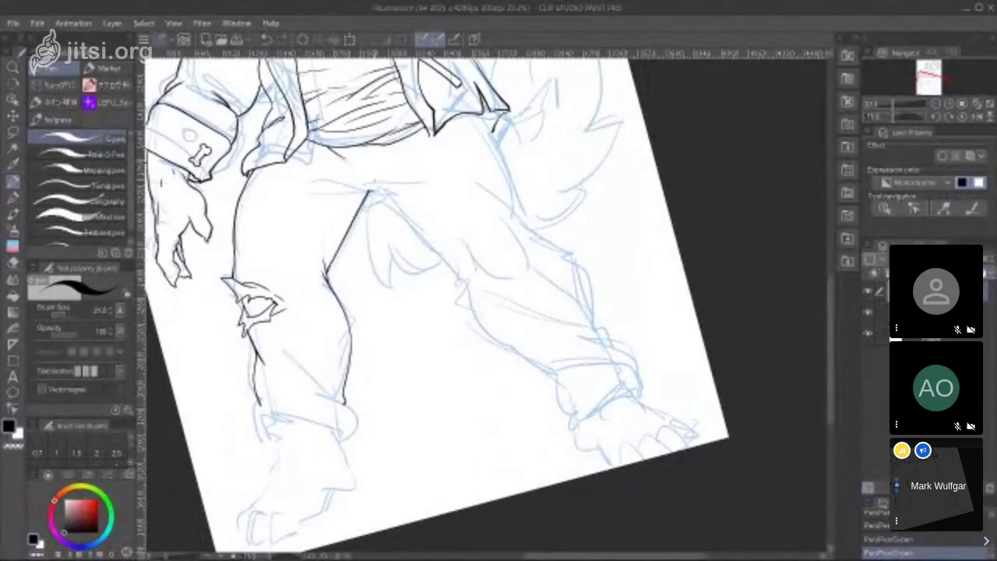
drag(935, 82, 931, 83)
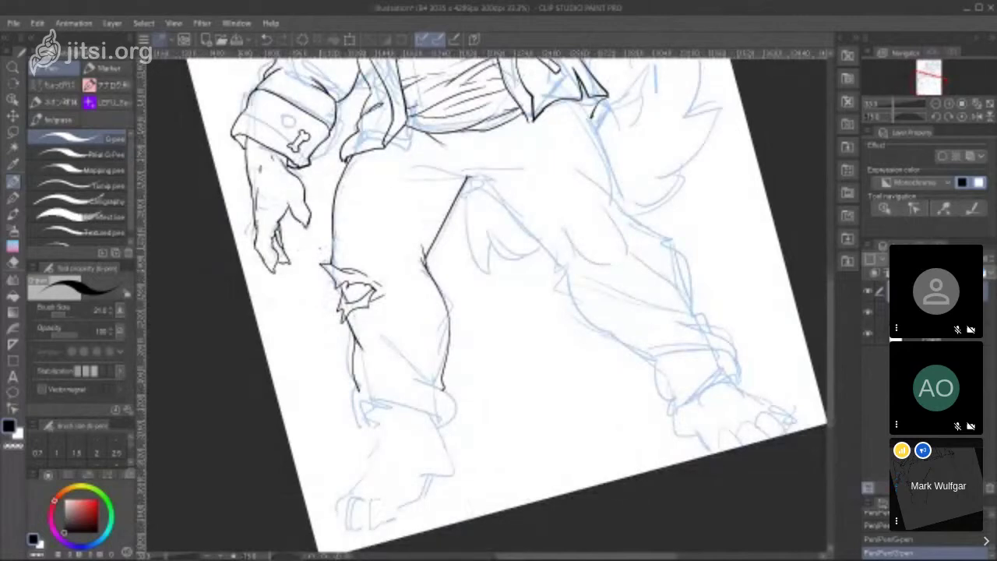
mouse_move(319, 248)
mouse_down()
mouse_move(333, 223)
mouse_move(440, 253)
mouse_up()
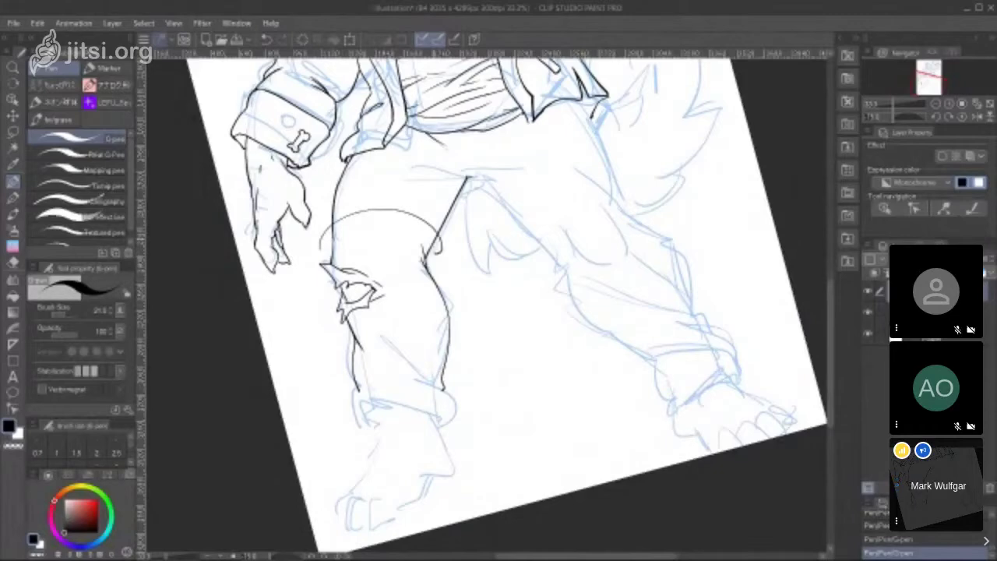
click(265, 39)
click(265, 39)
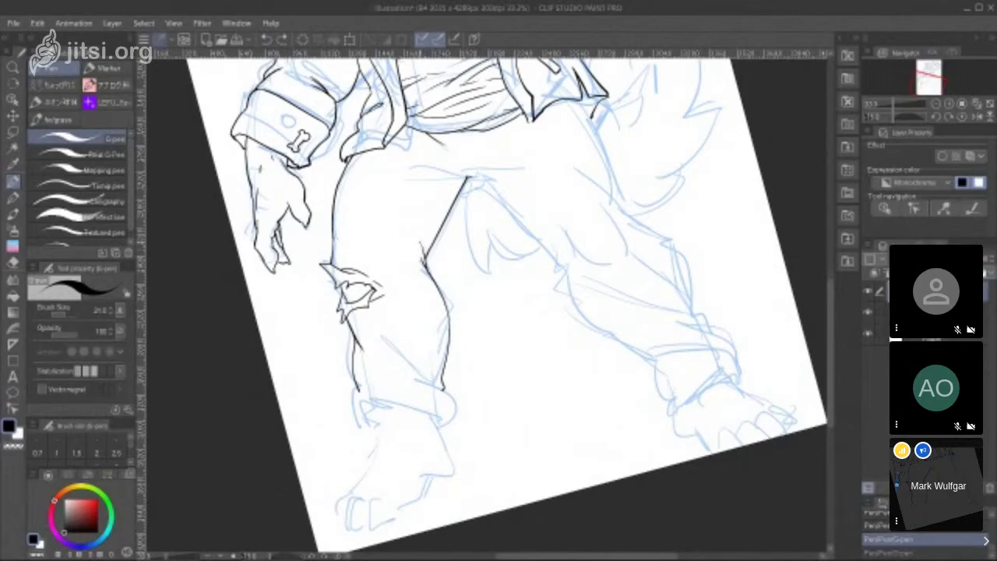
drag(413, 232, 335, 249)
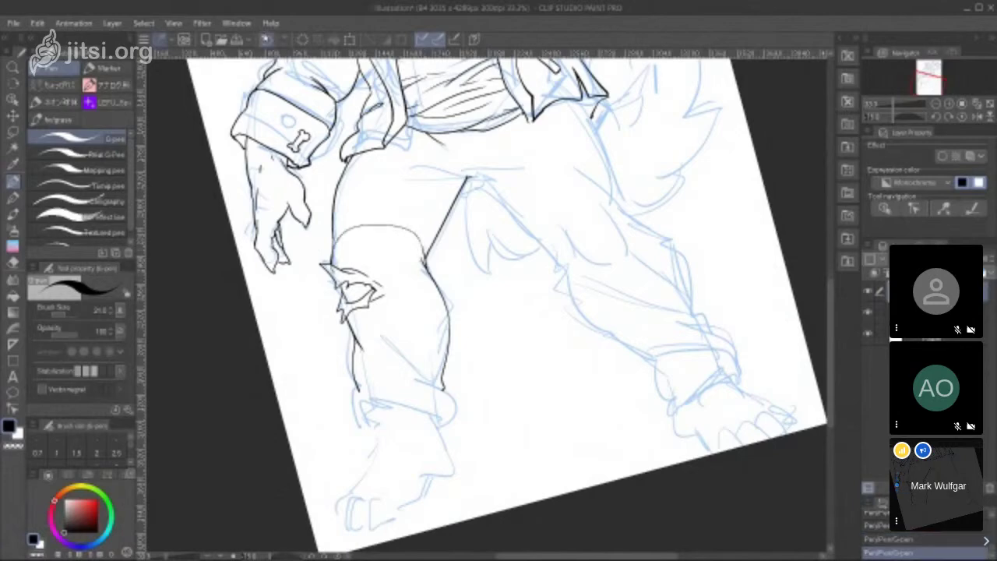
click(266, 39)
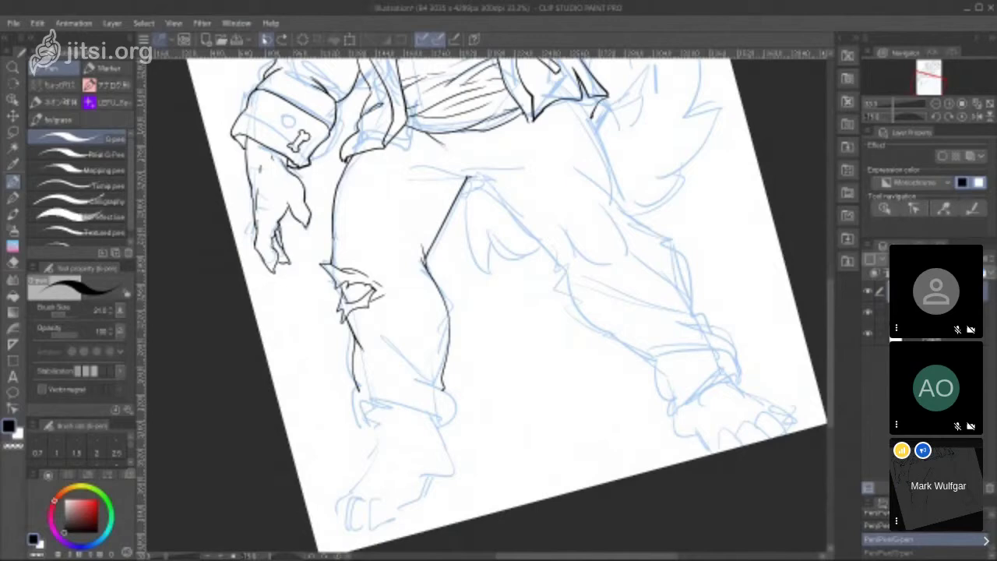
drag(325, 294, 452, 257)
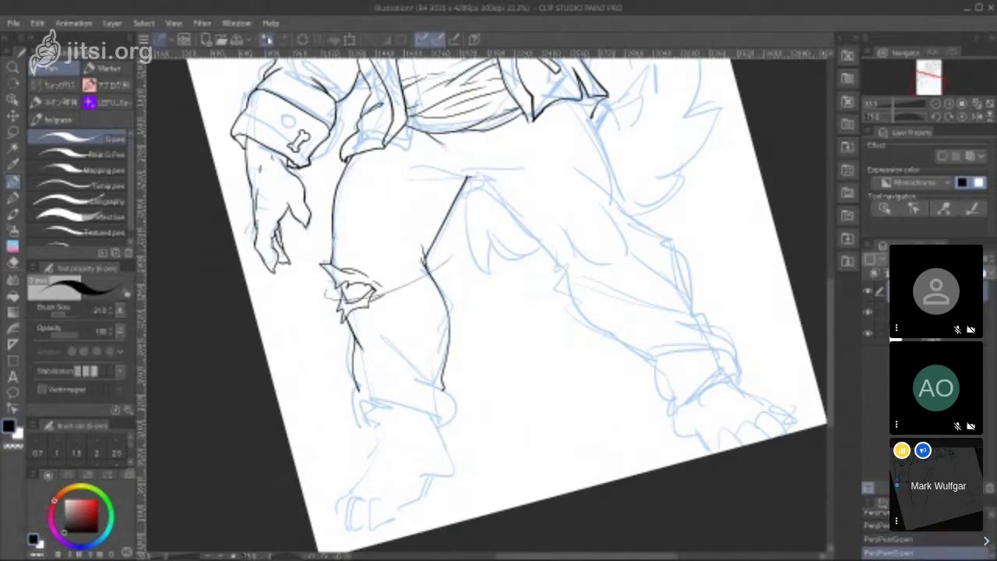
click(265, 39)
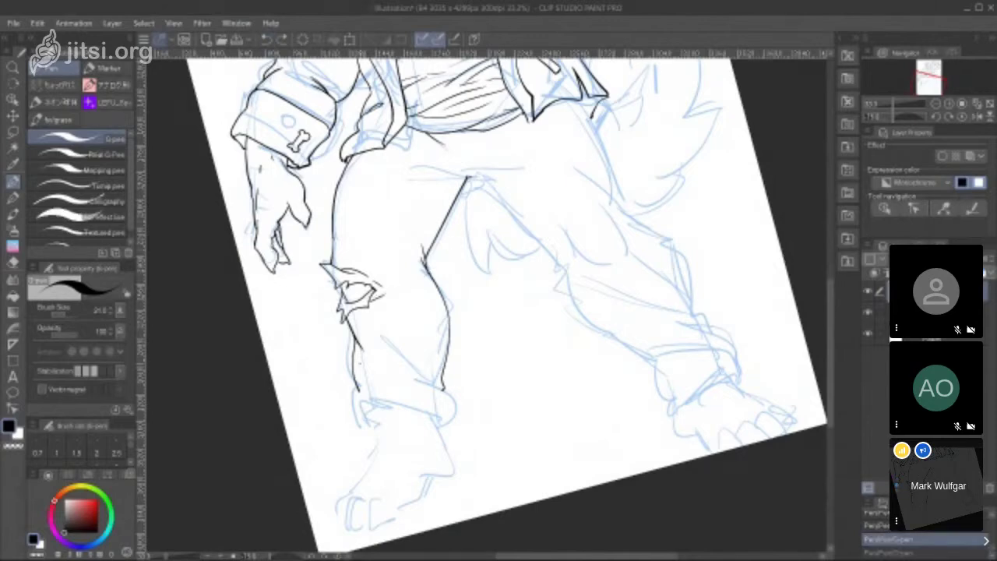
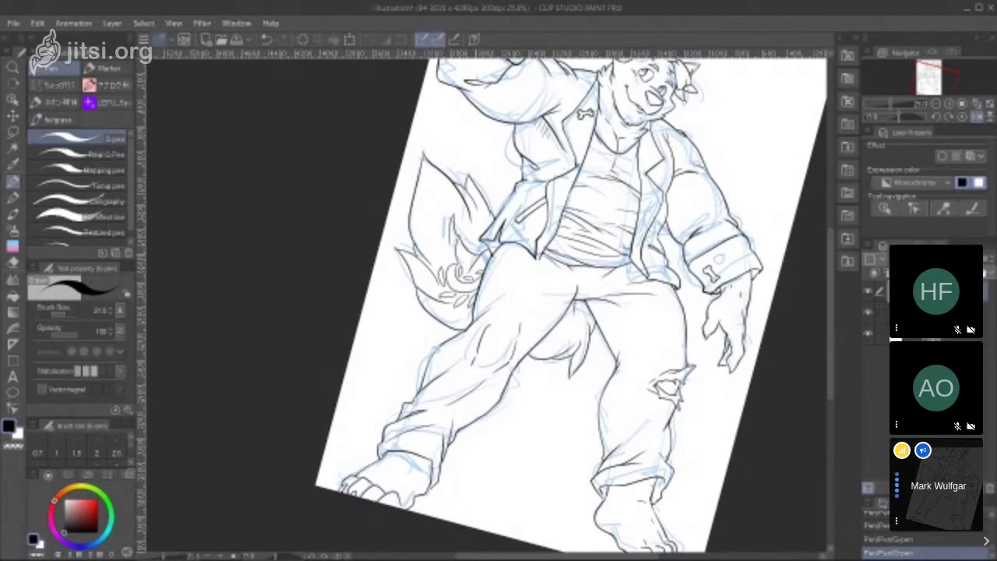
Step: Ink rounded, teardrop-shaped and small spot markings across the tail's upper tip
mouse_move(463, 227)
mouse_down()
mouse_move(487, 234)
mouse_move(476, 226)
mouse_move(469, 242)
mouse_move(482, 250)
mouse_up()
drag(448, 209, 433, 229)
mouse_move(435, 190)
mouse_down()
mouse_move(432, 211)
mouse_move(442, 214)
mouse_up()
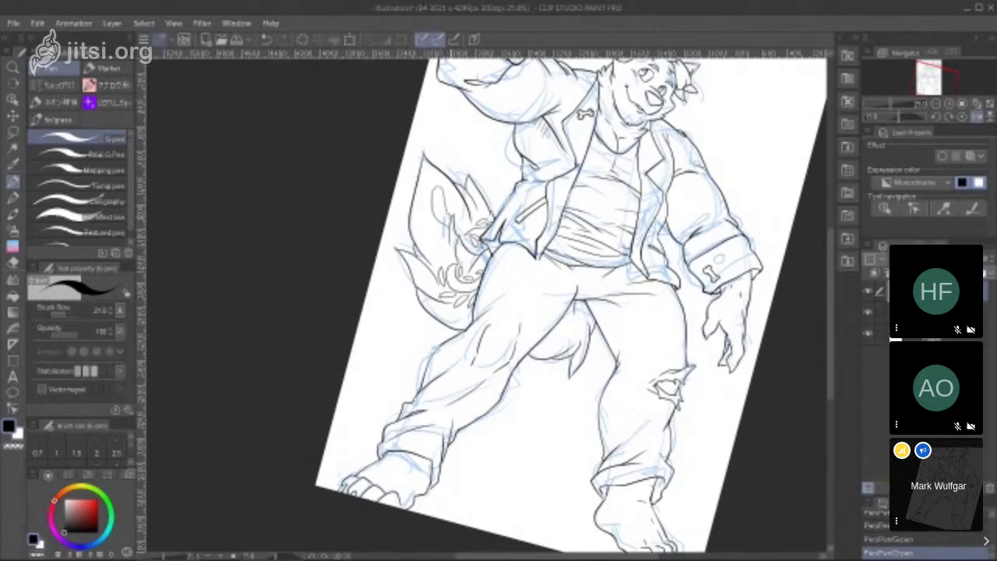
mouse_move(442, 226)
mouse_down()
mouse_move(443, 241)
mouse_move(423, 221)
mouse_move(445, 205)
mouse_up()
mouse_move(454, 193)
mouse_down()
mouse_move(446, 205)
mouse_move(465, 229)
mouse_up()
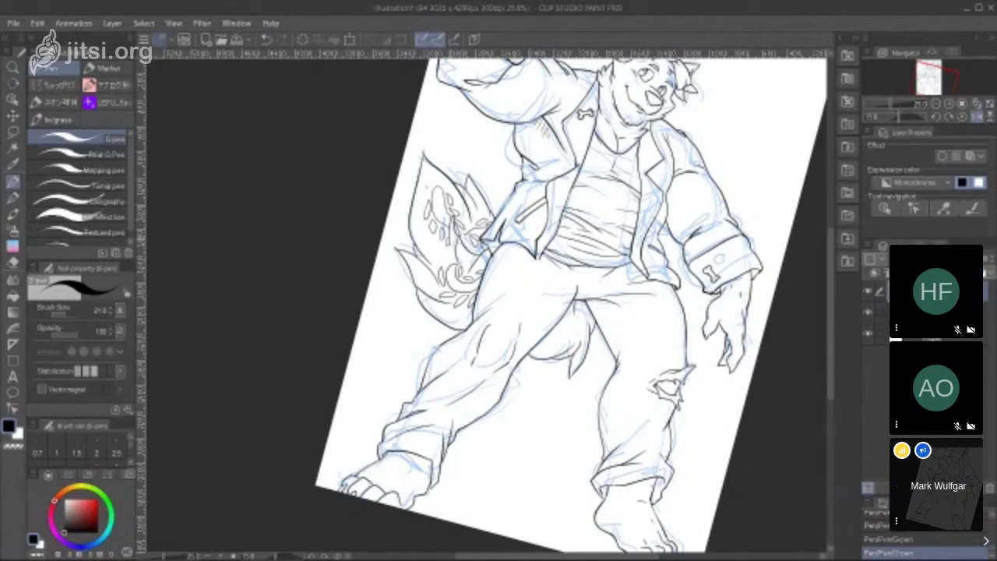
mouse_move(429, 182)
mouse_down()
mouse_move(423, 195)
mouse_move(441, 187)
mouse_up()
drag(445, 176, 436, 185)
Step: Flip the mirrored canvas back, straighten its rotation and zoom out to review the whole figure
drag(936, 81, 930, 77)
click(978, 117)
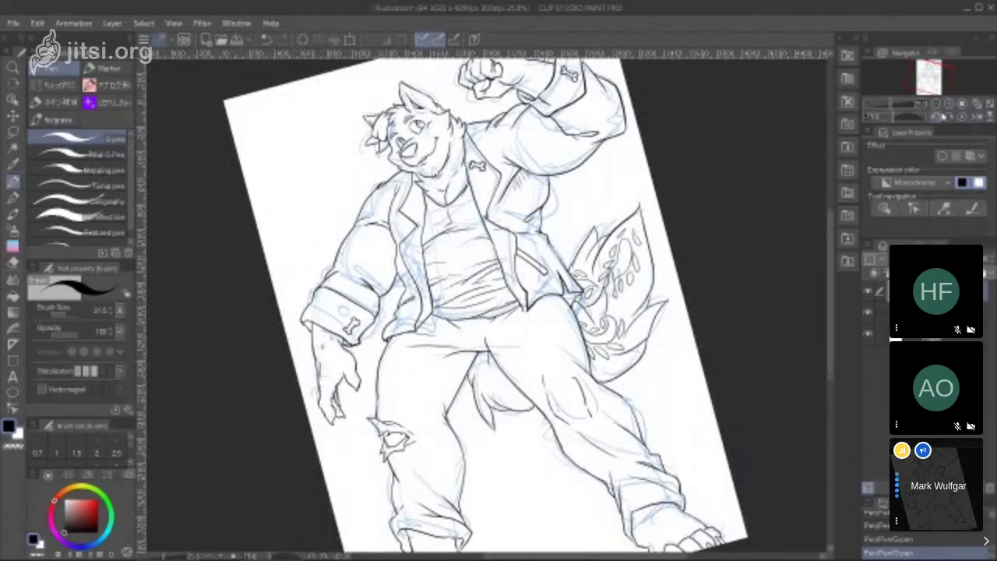
drag(895, 122, 902, 123)
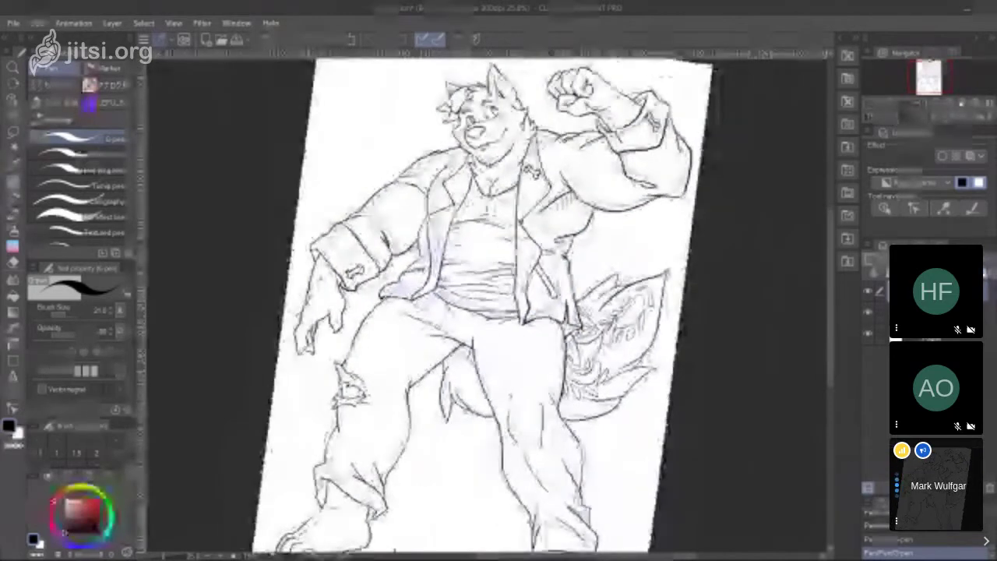
click(942, 112)
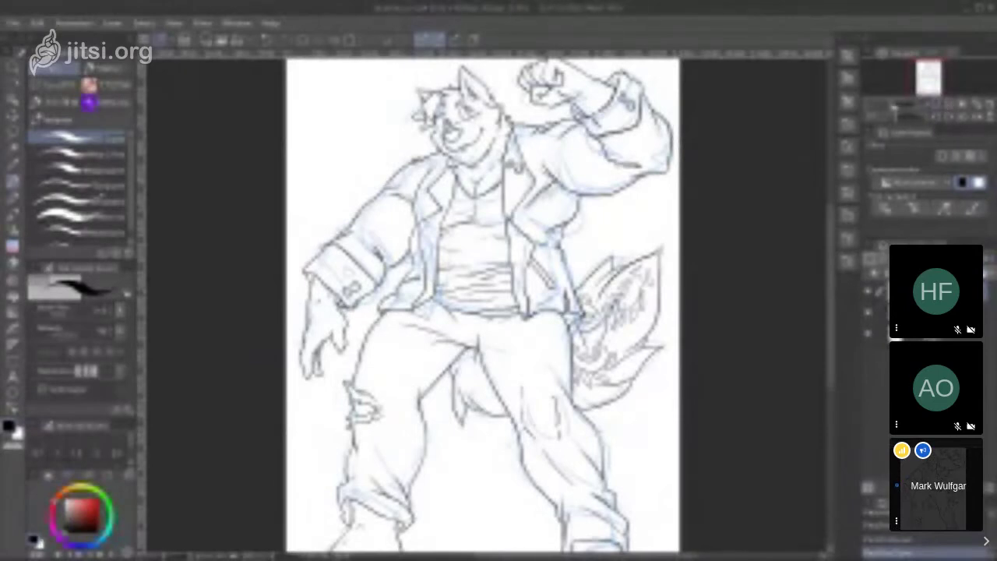
click(895, 107)
drag(895, 108, 892, 108)
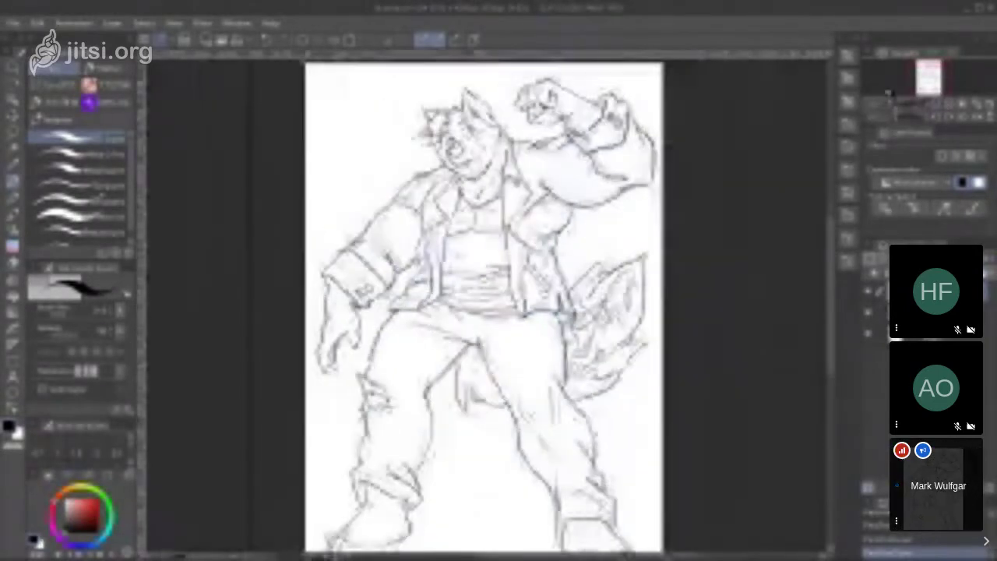
click(895, 110)
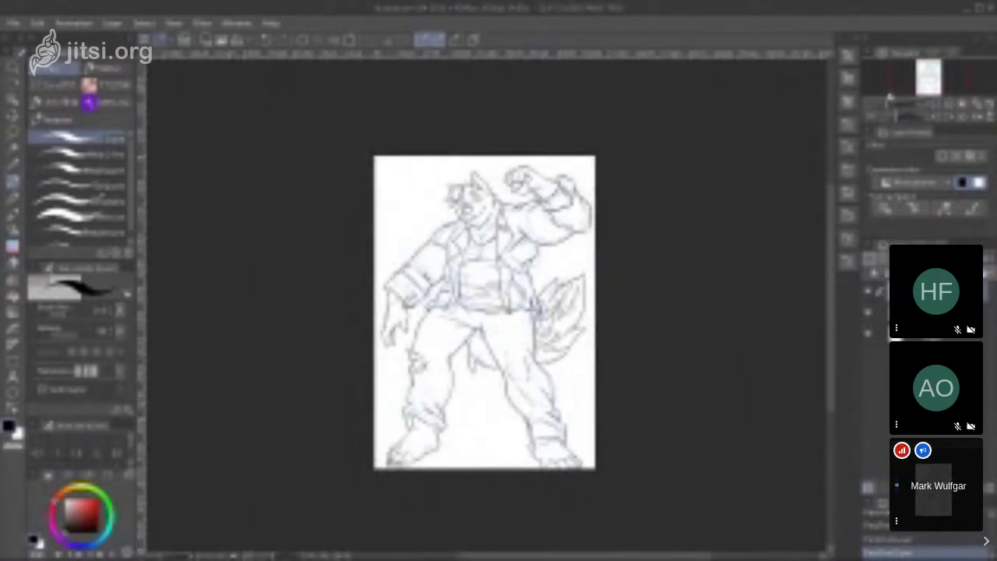
click(13, 133)
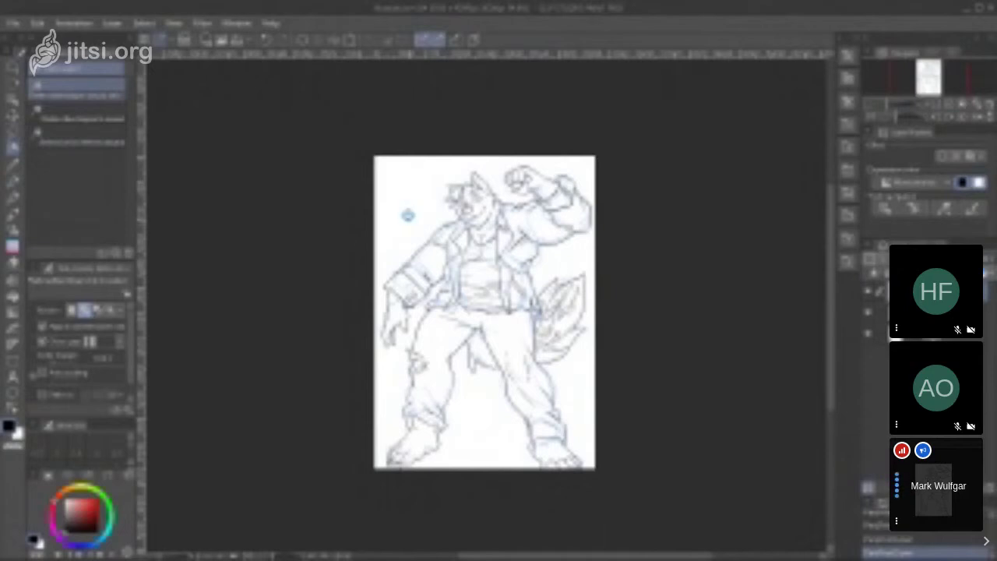
key(ctrl+a)
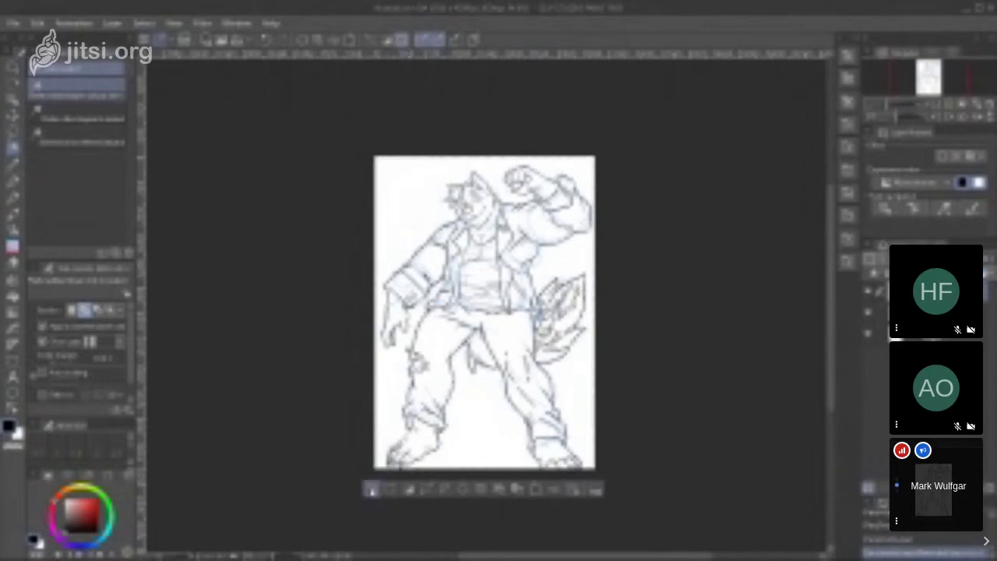
click(372, 489)
Step: Fill the figure's silhouette with solid white beneath the line art
click(965, 105)
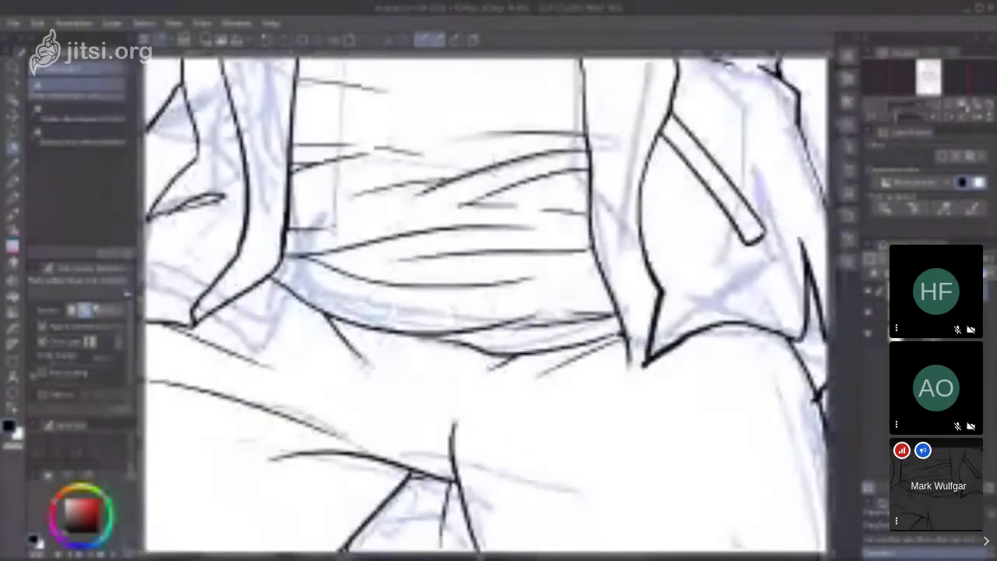
click(949, 105)
click(930, 77)
drag(931, 74, 932, 70)
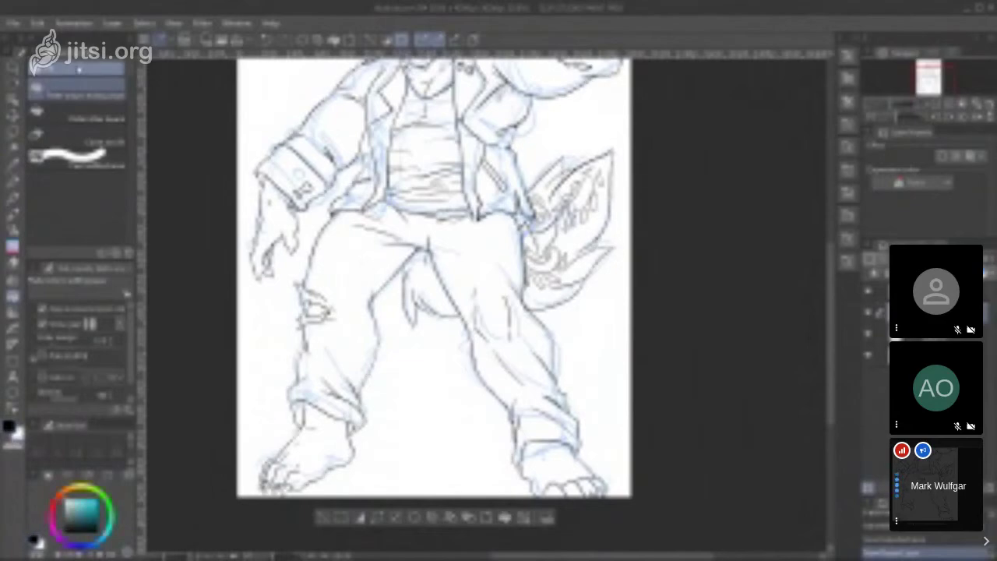
click(78, 92)
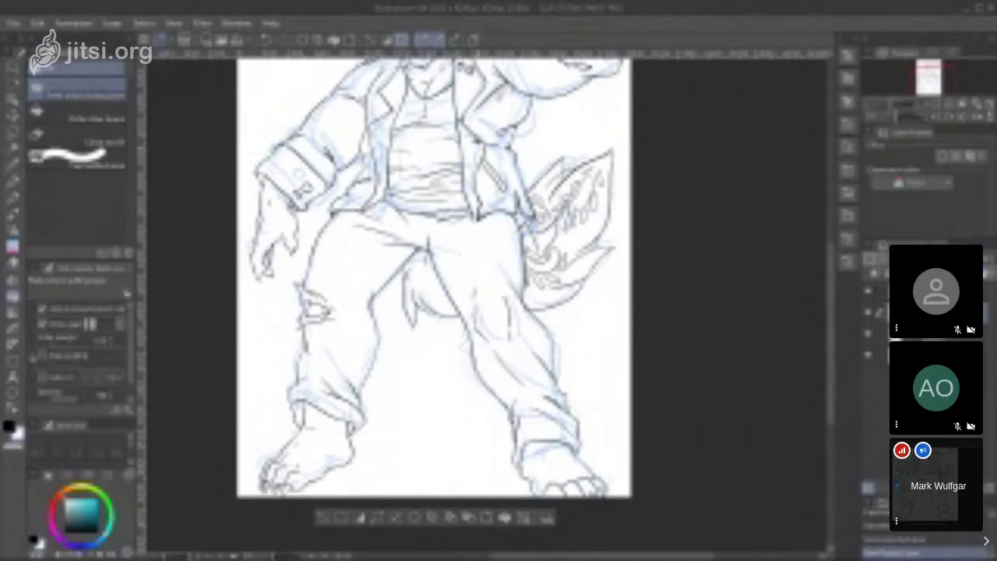
click(479, 143)
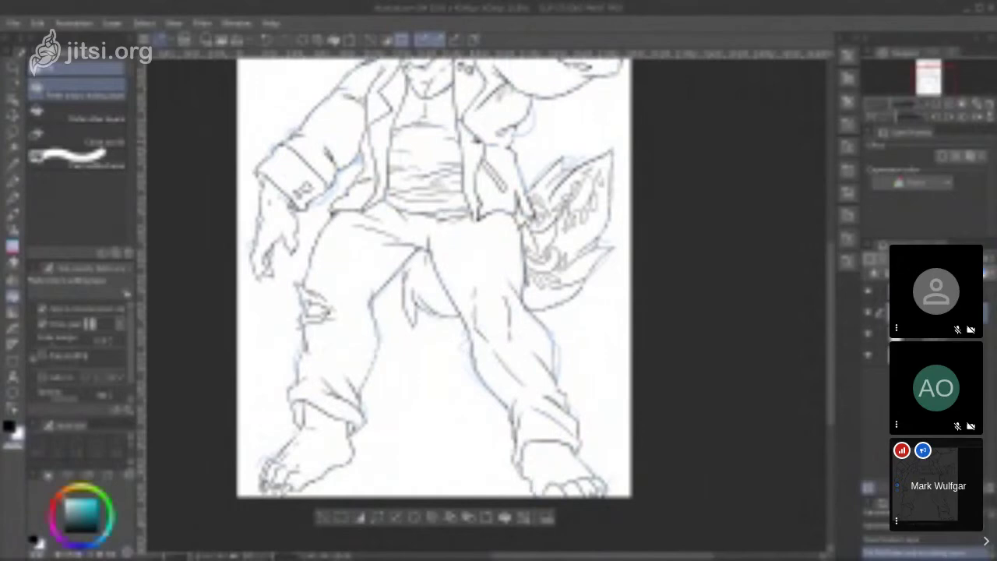
drag(468, 195, 468, 270)
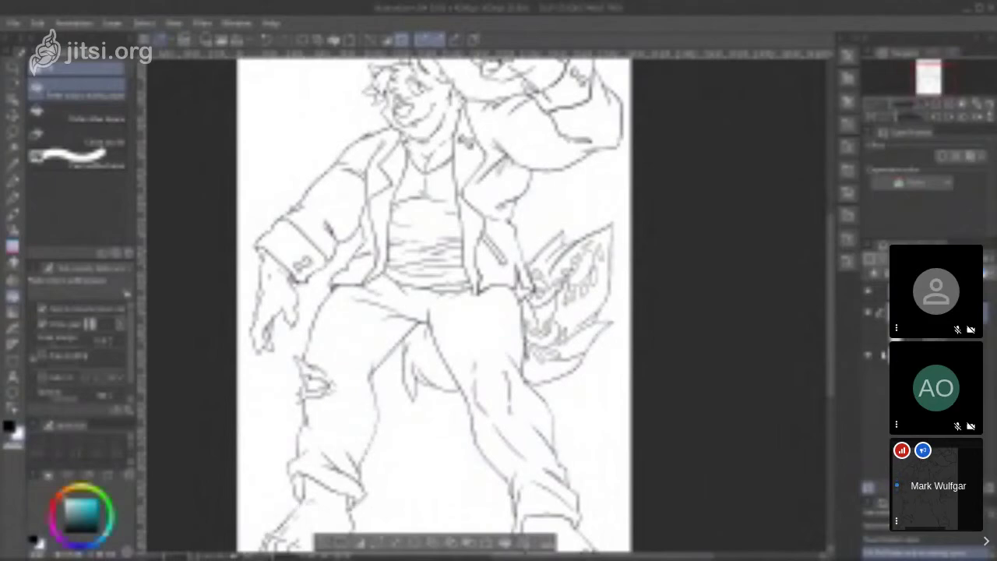
Step: Toggle the paper layer's visibility to check the white fill against transparency, leaving the paper shown
click(879, 344)
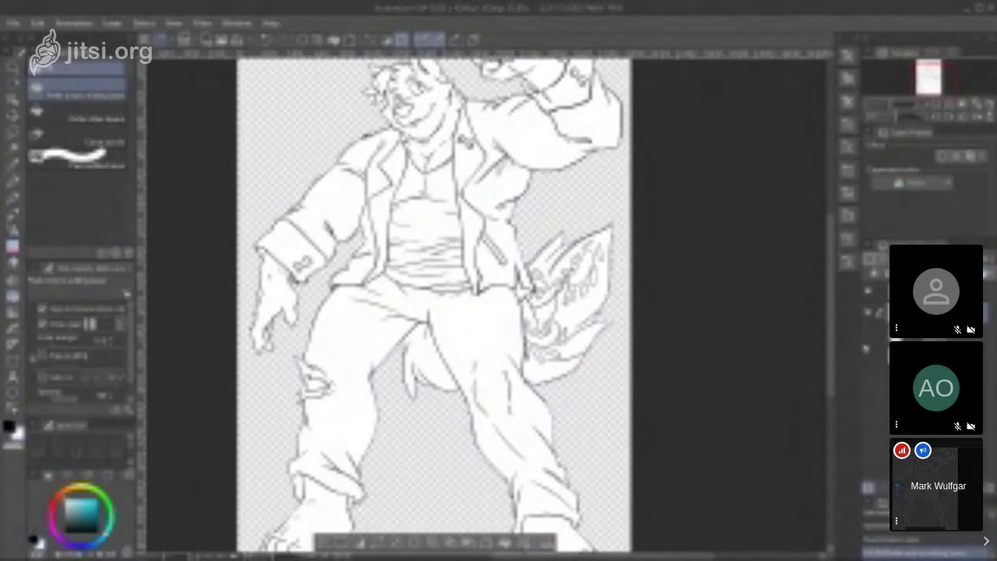
click(872, 357)
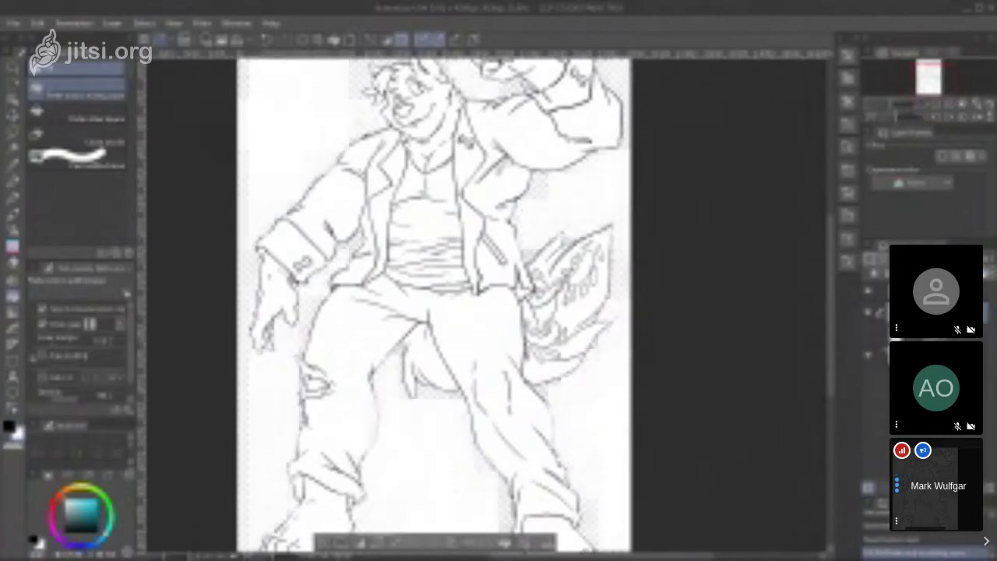
click(872, 357)
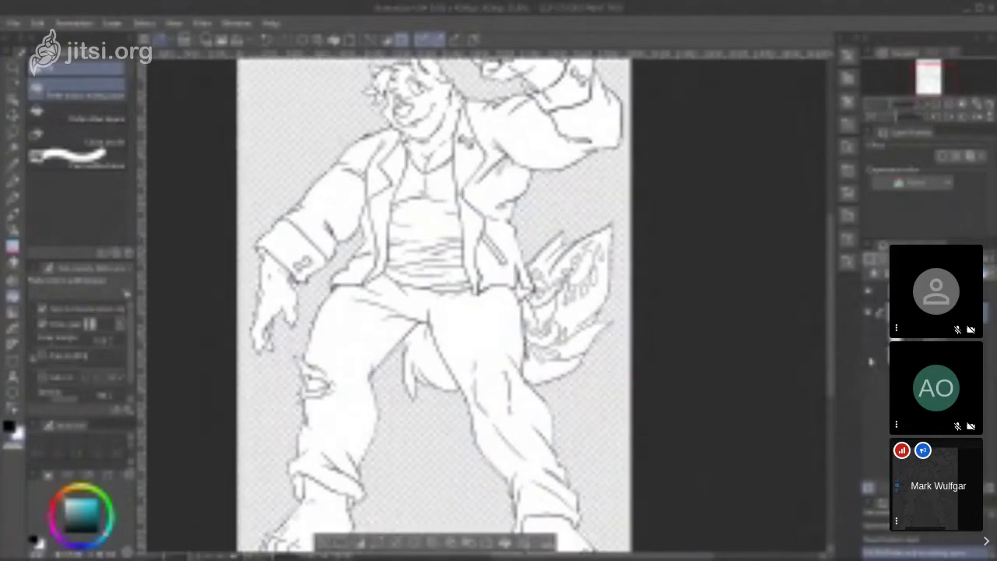
click(871, 357)
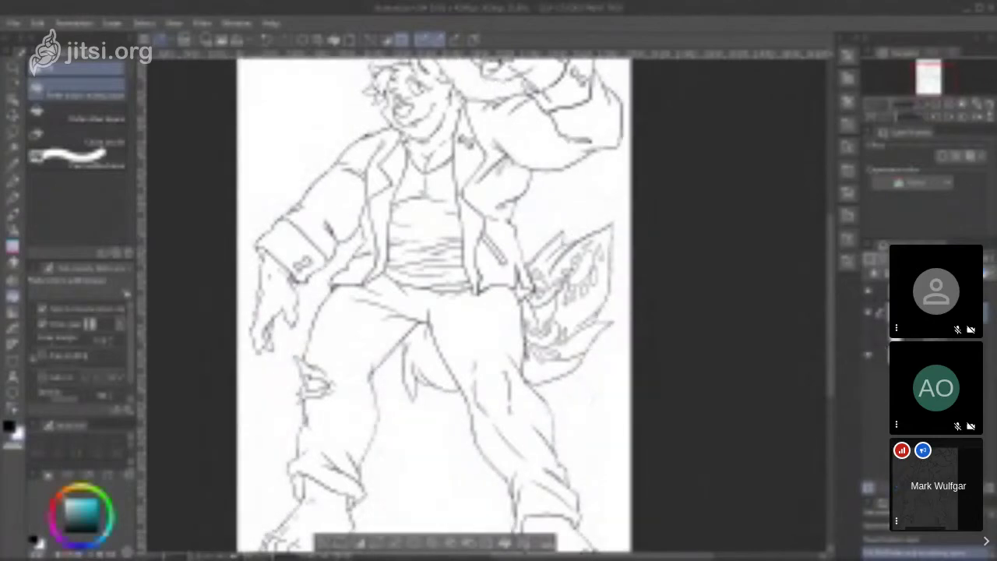
Step: Add new layers for the flat colours and set the Fill tool to refer to other layers
click(935, 291)
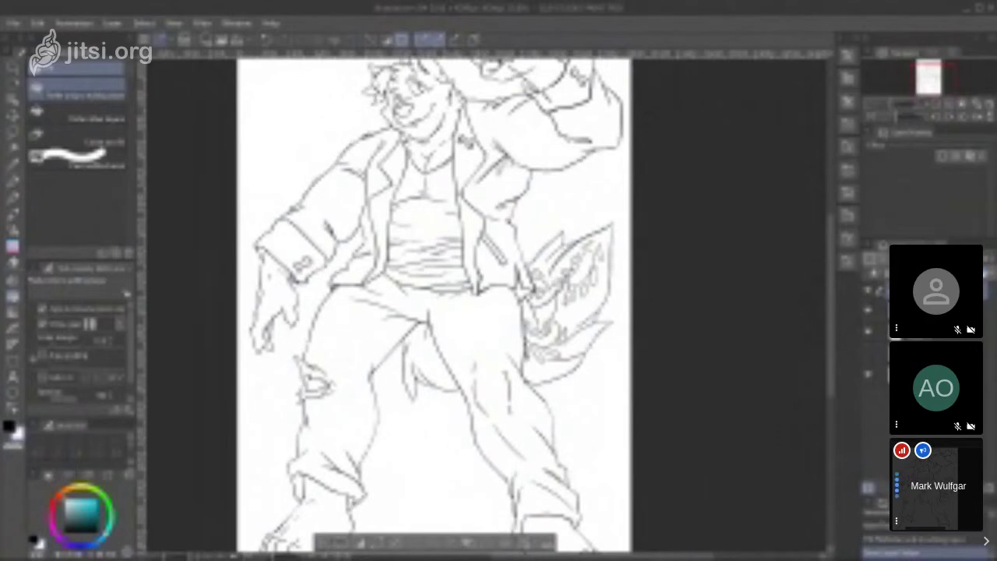
click(935, 311)
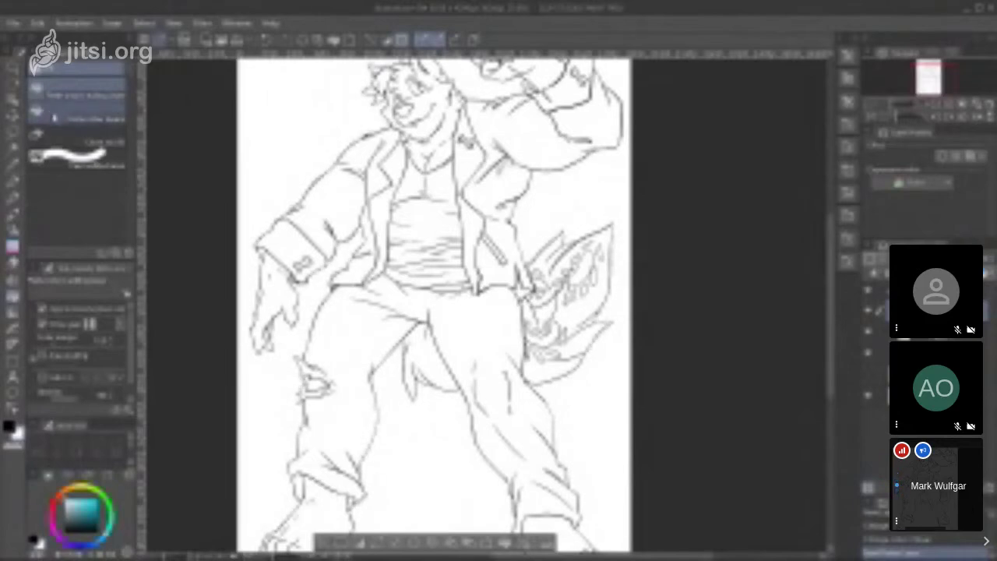
click(53, 113)
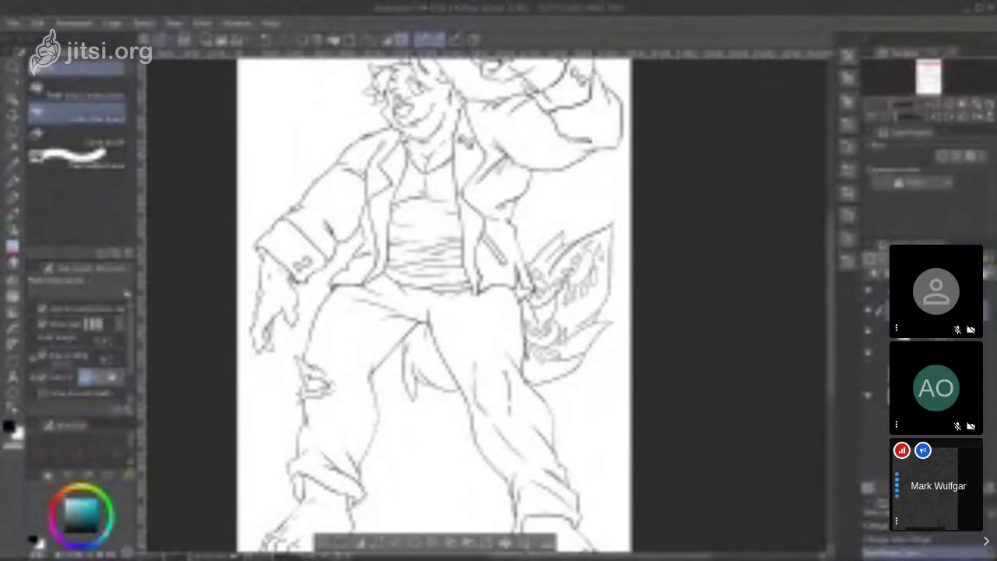
drag(440, 312, 480, 344)
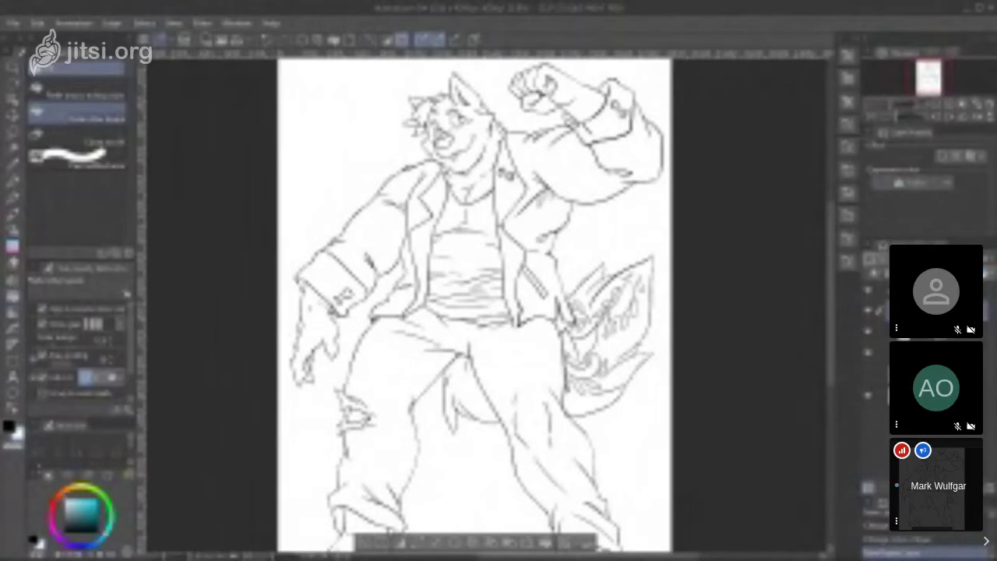
Step: Fill the figure's lowered hand with a pale blue-grey fur colour
click(108, 538)
drag(107, 538, 107, 541)
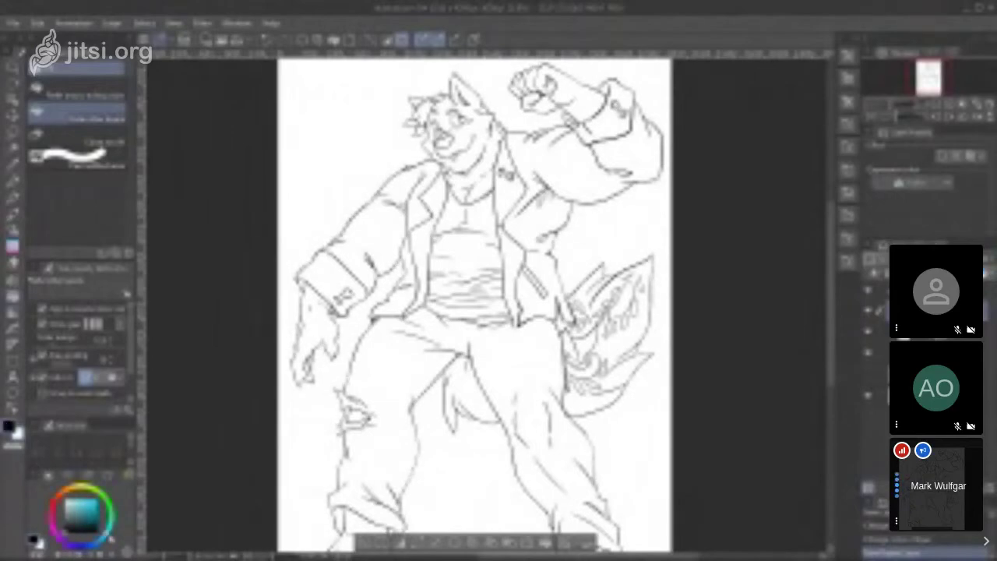
key(x)
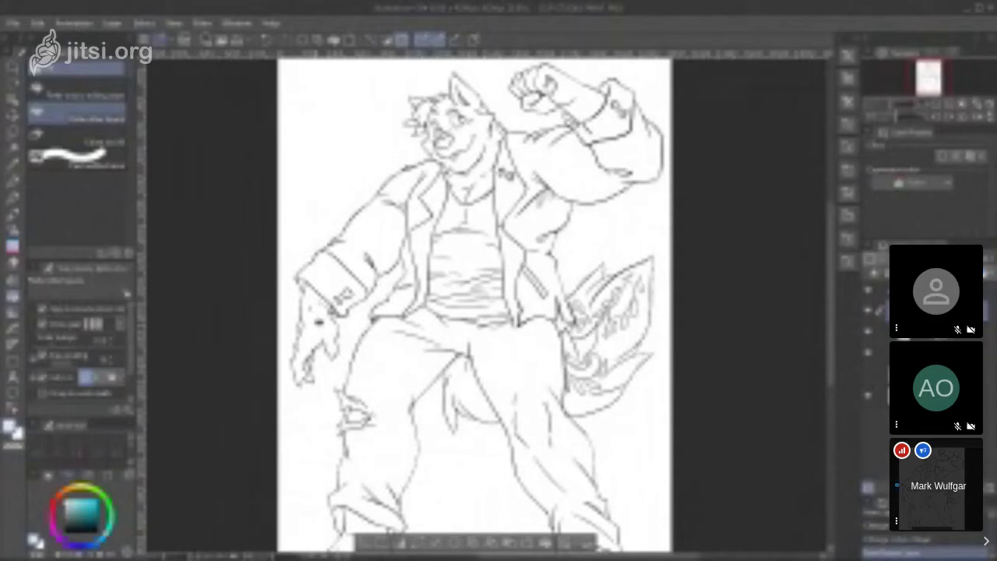
click(318, 320)
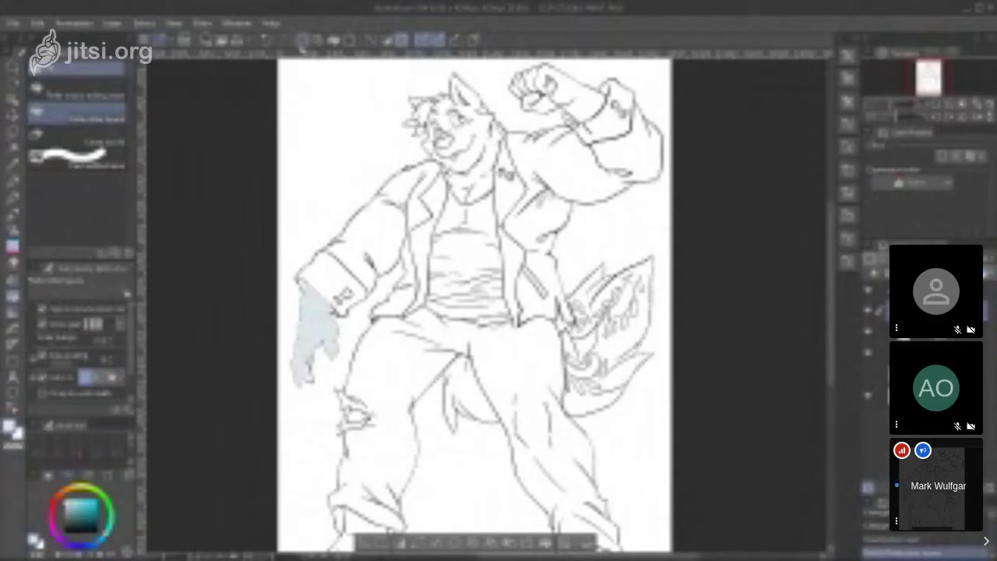
click(271, 37)
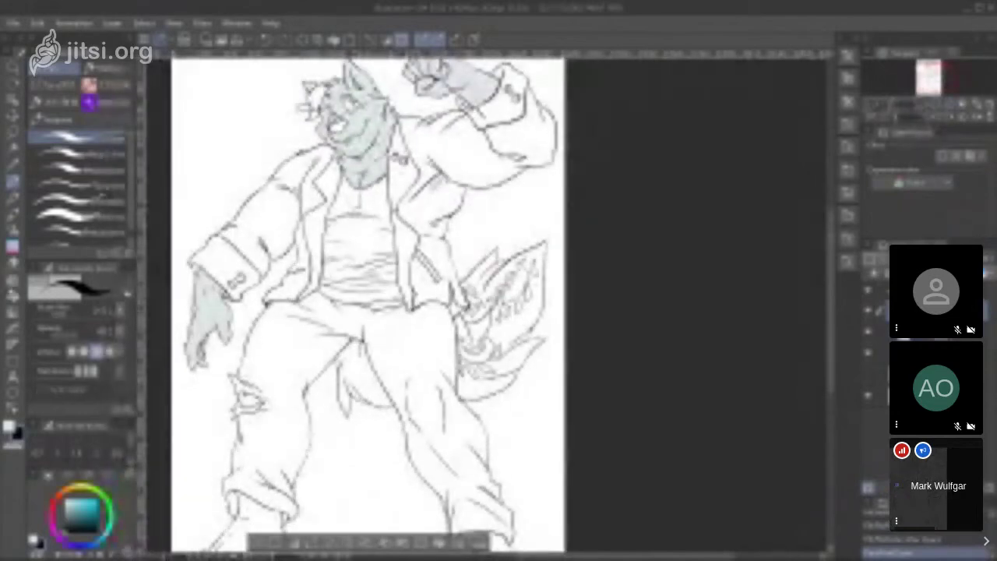
Step: Fill the jacket with dark grey, undoing the fill that spills over the trousers
click(13, 283)
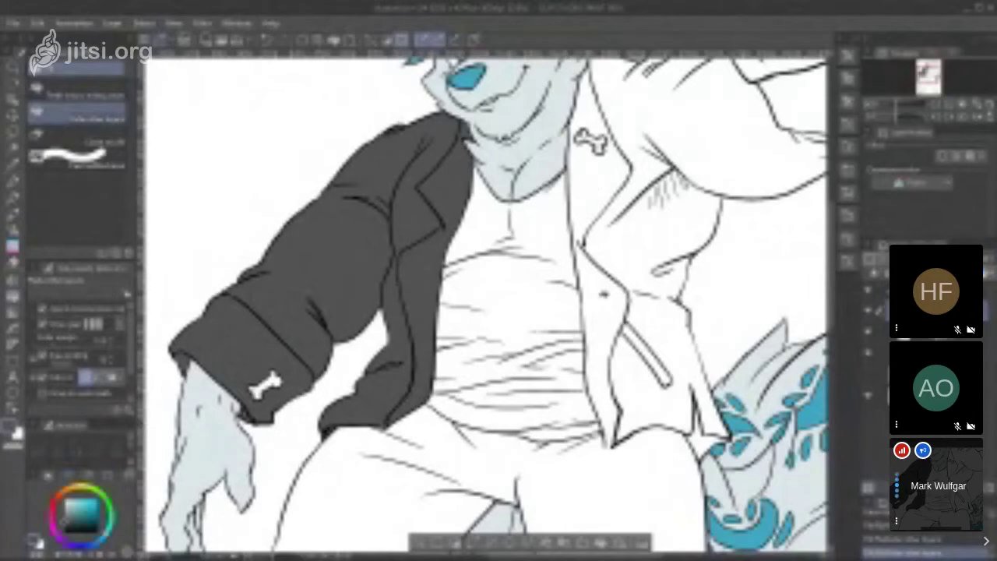
drag(593, 312, 443, 279)
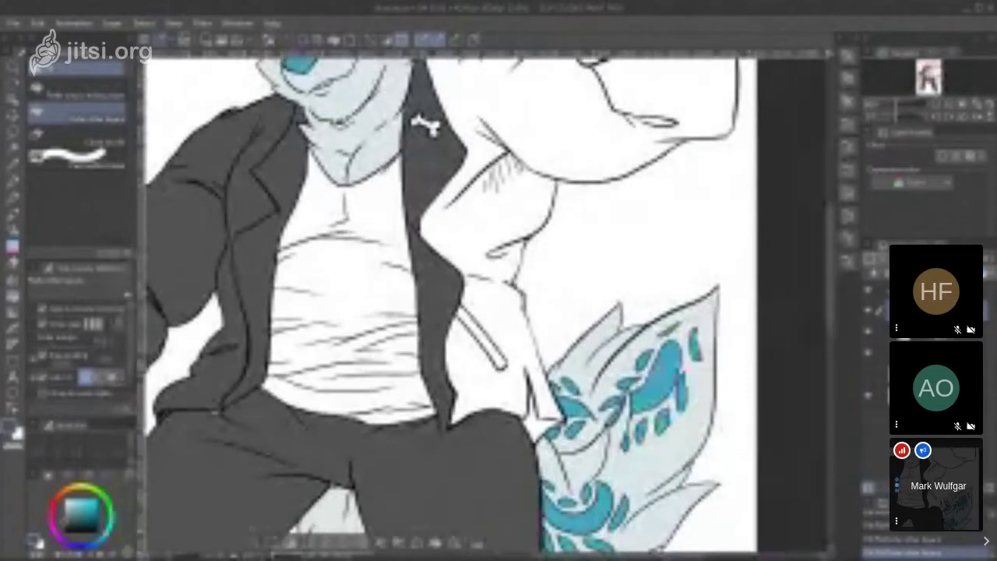
click(266, 39)
click(12, 182)
click(935, 331)
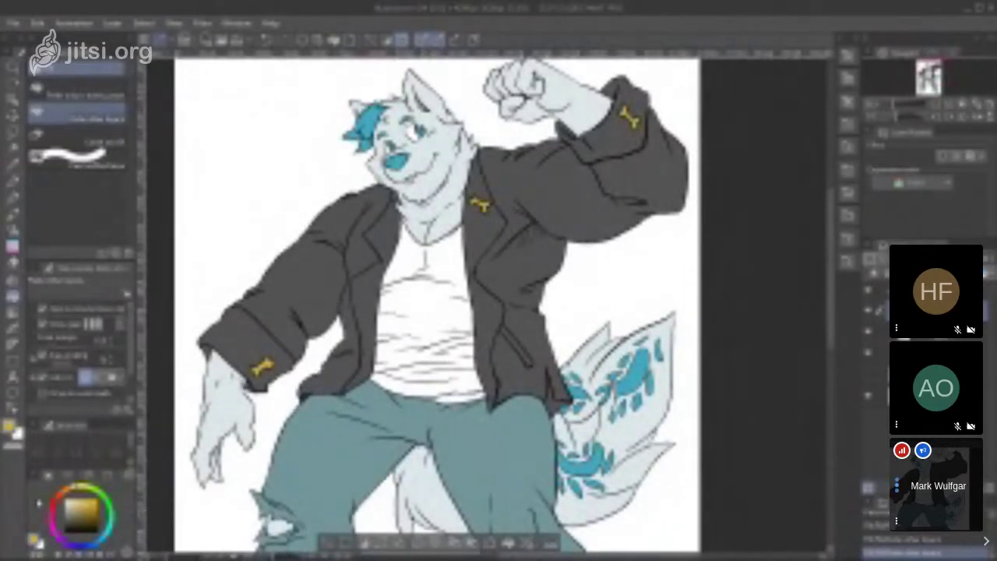
Step: Fill the shirt between the jacket's lapels with a soft pinkish red
click(50, 530)
drag(52, 525, 51, 511)
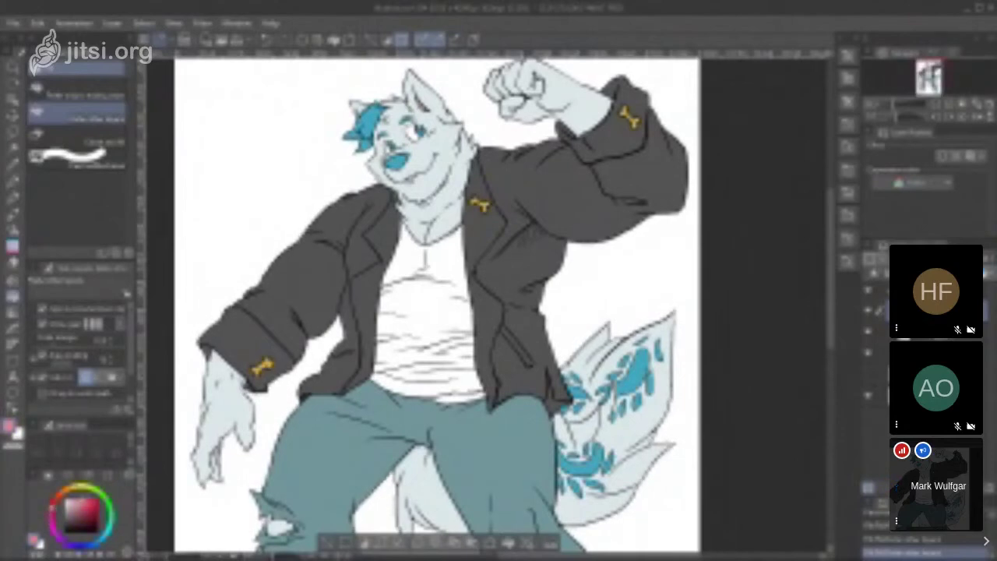
click(428, 385)
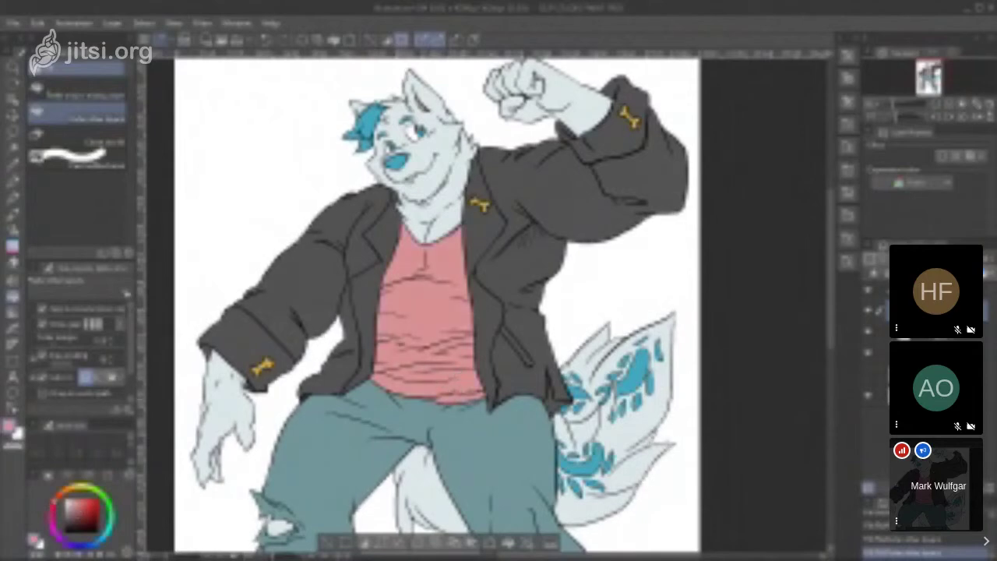
mouse_move(437, 351)
mouse_down()
mouse_move(382, 187)
mouse_move(402, 93)
mouse_move(405, 338)
mouse_move(427, 338)
mouse_up()
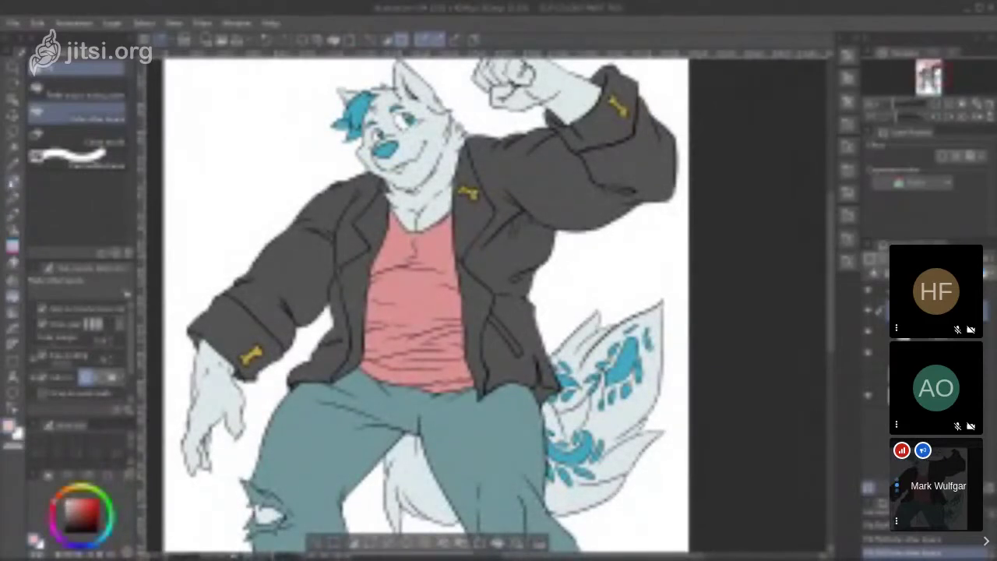
Step: Outline pale pink block lettering across the shirt's chest and fill in the letters
click(12, 182)
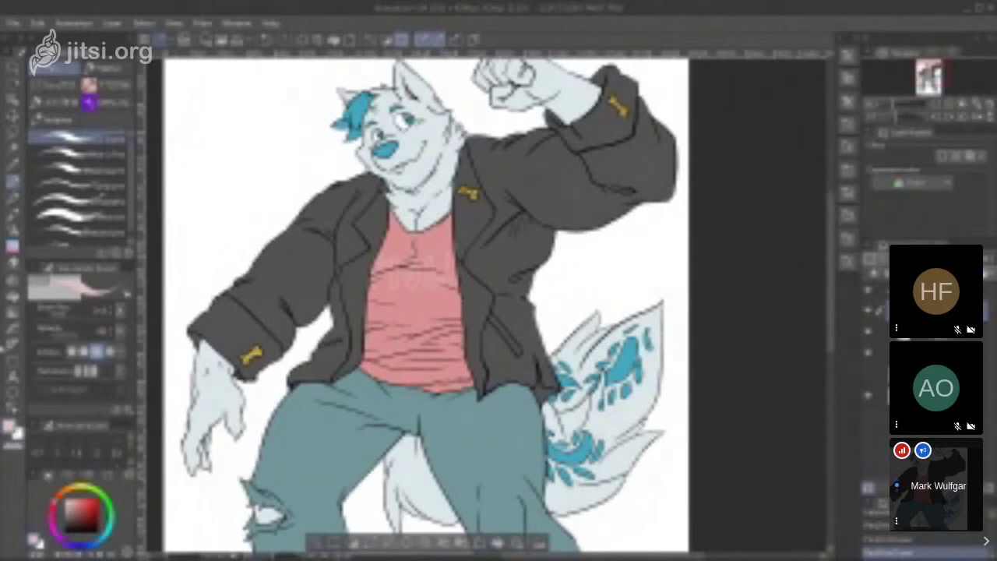
click(10, 297)
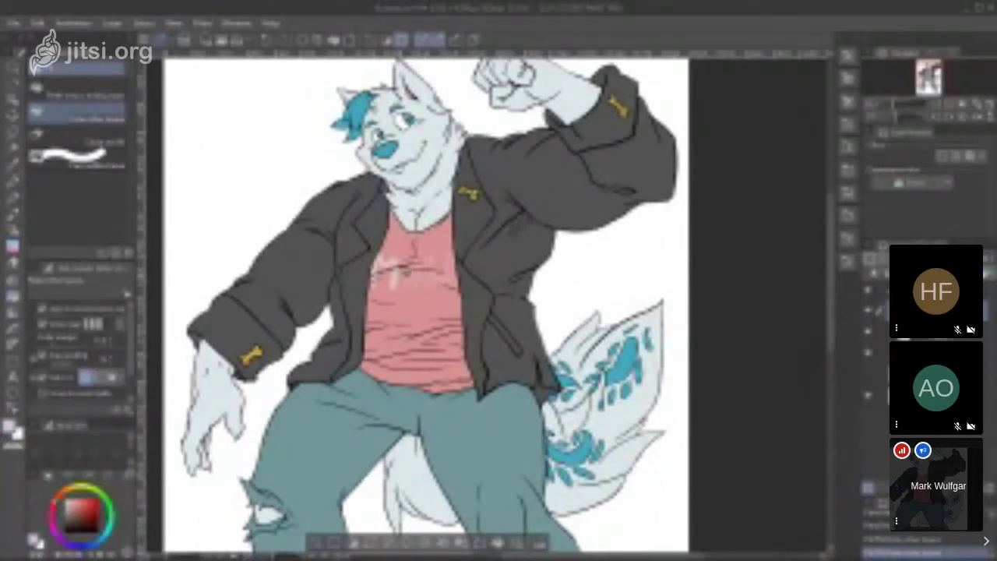
click(406, 272)
click(434, 267)
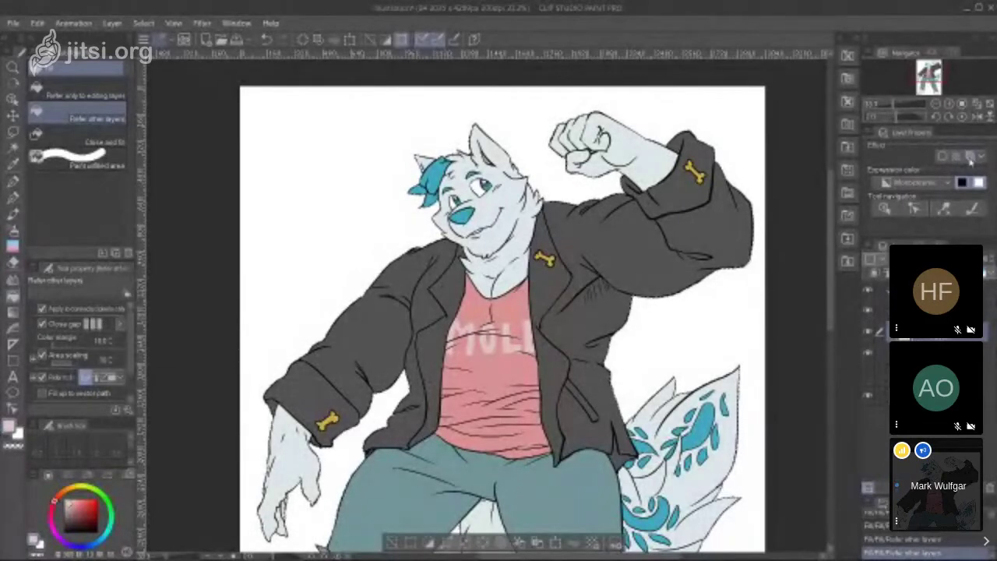
Step: Turn on the layer colour effect for the monochrome line art and set it to dark brown
click(970, 156)
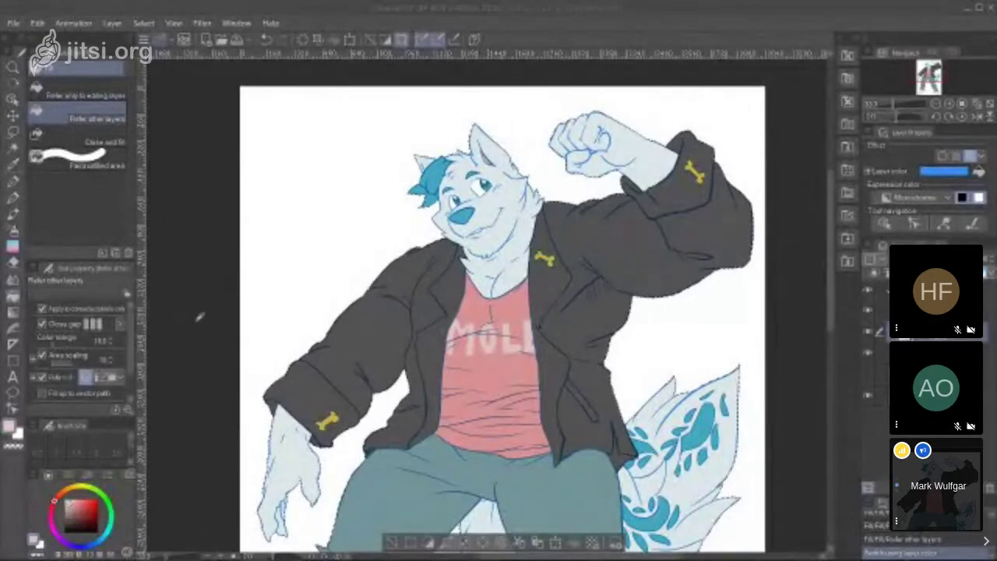
click(386, 157)
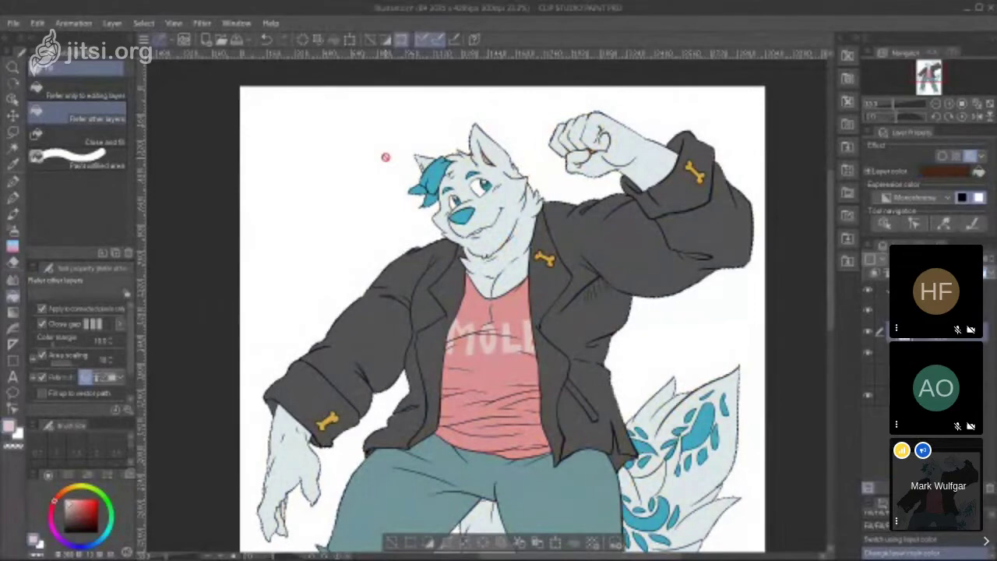
mouse_move(935, 71)
mouse_down()
mouse_move(924, 81)
mouse_move(928, 69)
mouse_move(928, 86)
mouse_move(928, 68)
mouse_up()
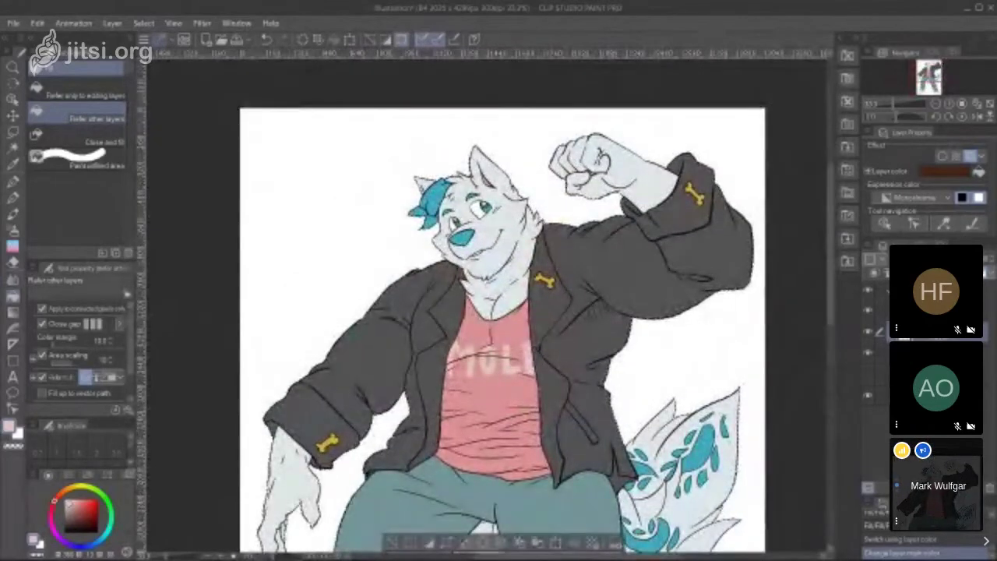
Step: Add a raster layer for shading with a changed blending mode and set up the Real G-Pen in muted purple
click(935, 310)
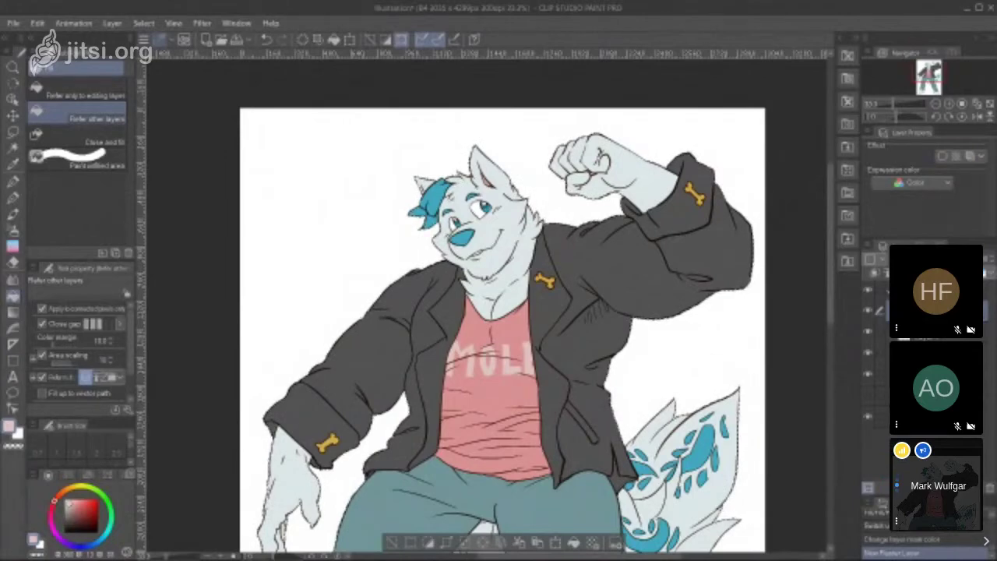
click(869, 333)
click(869, 333)
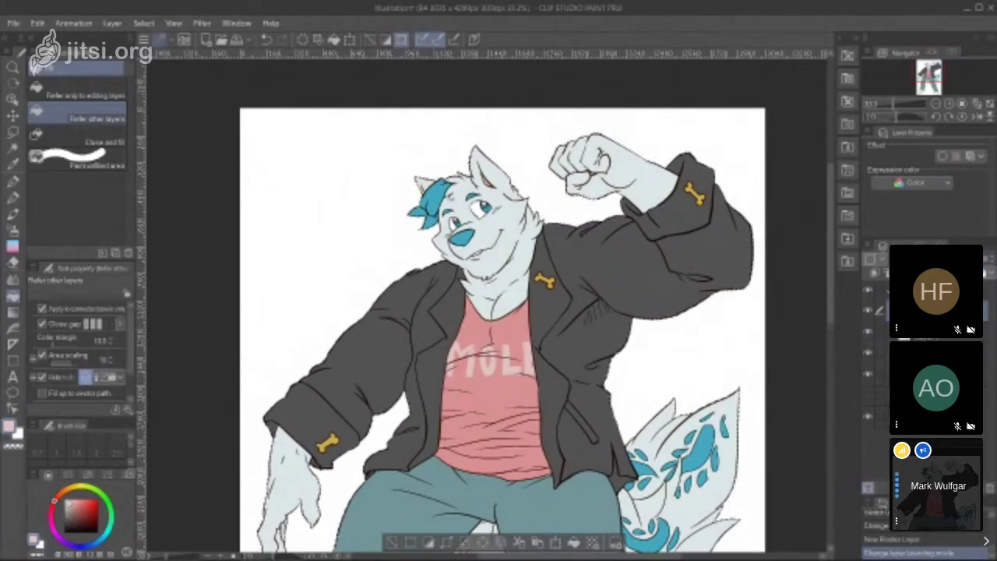
mouse_move(52, 512)
mouse_down()
mouse_move(60, 540)
mouse_move(50, 516)
mouse_up()
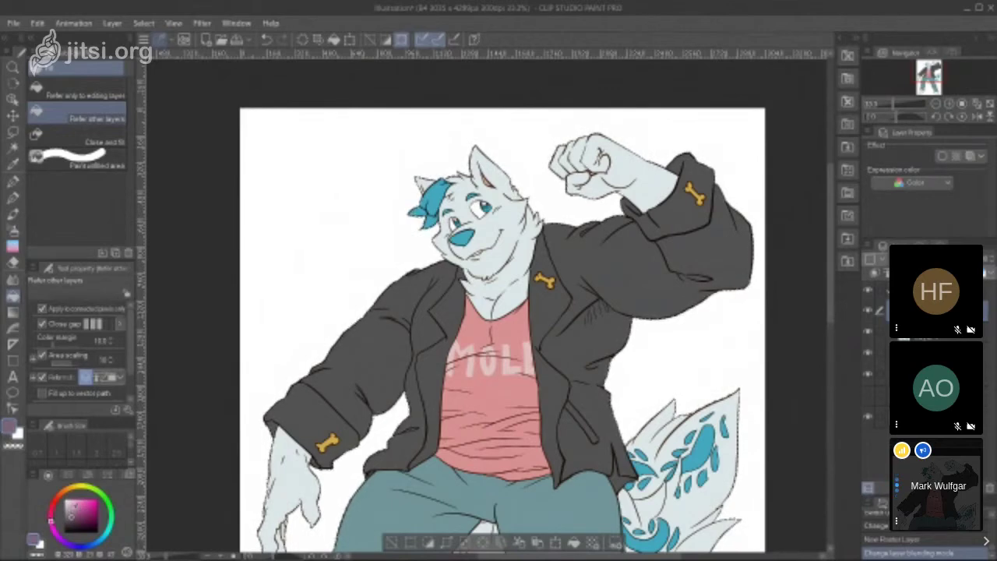
click(10, 179)
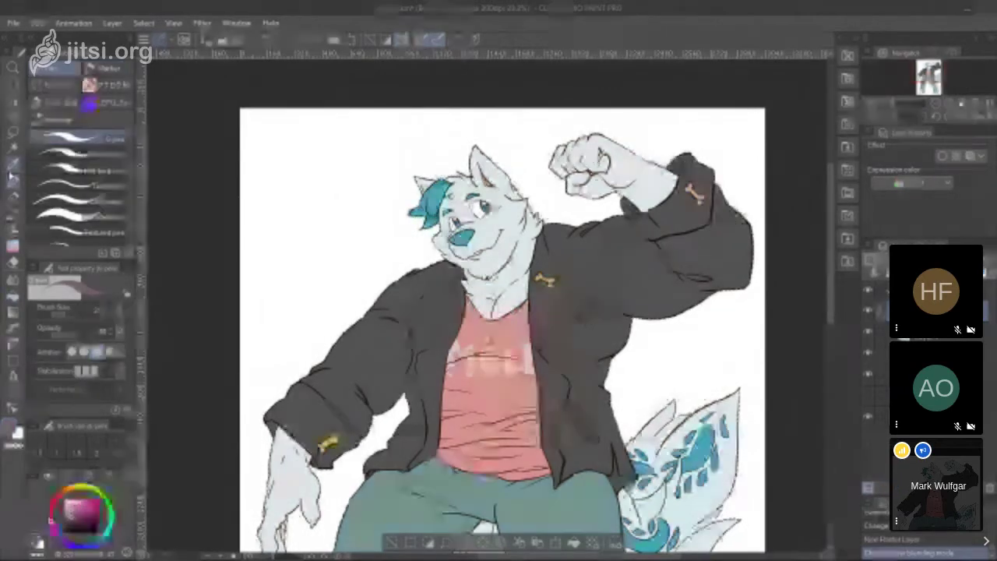
click(92, 153)
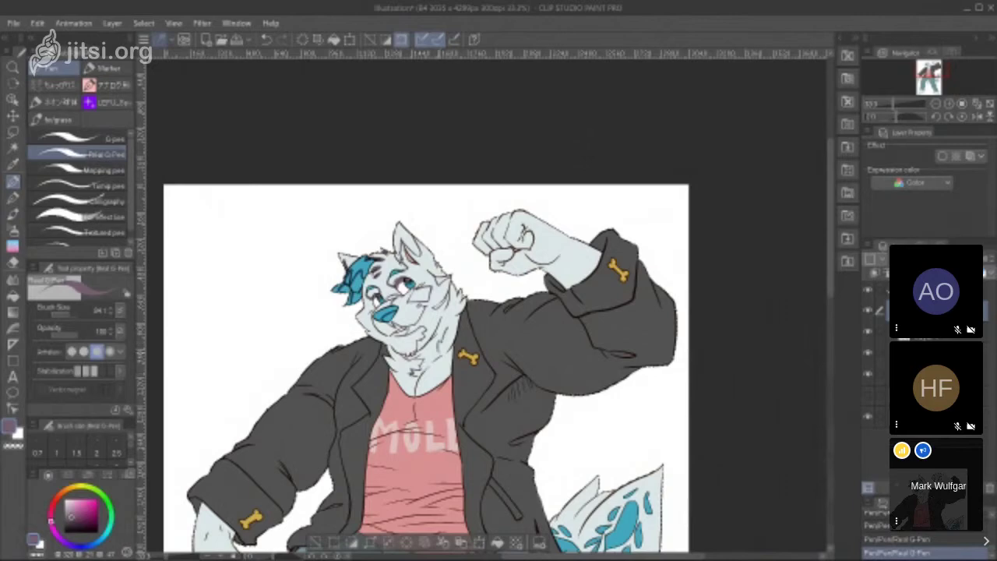
Step: Outline shadow shapes on the neck fur, the raised fist and forearm, and the raised jacket sleeve
drag(442, 348, 457, 288)
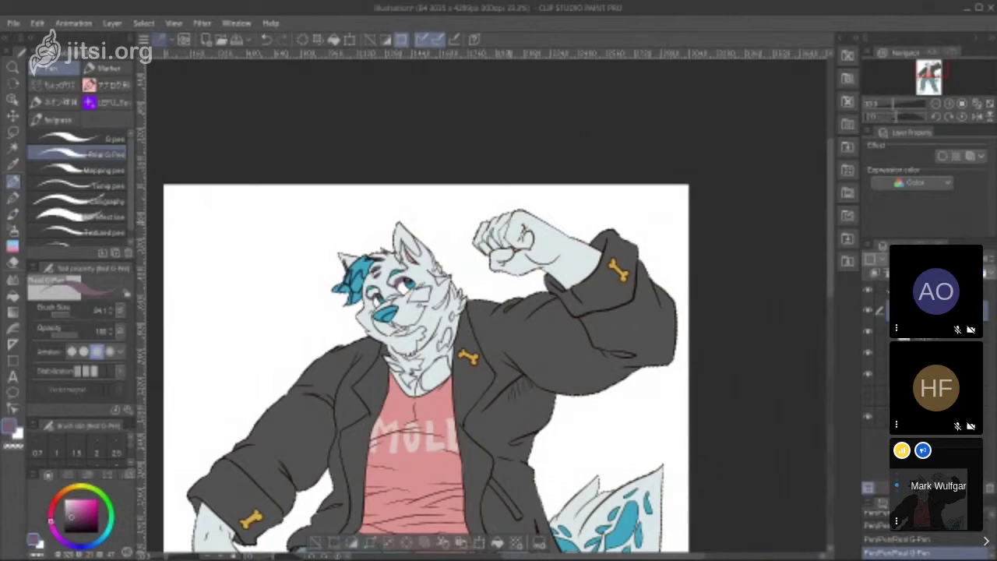
drag(545, 230, 603, 256)
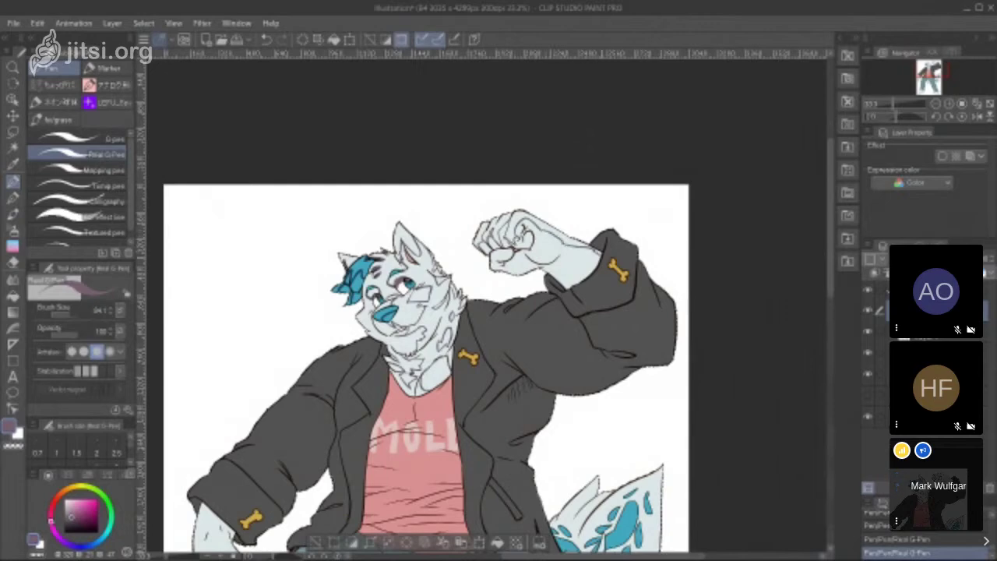
drag(500, 255, 494, 271)
drag(516, 273, 530, 270)
mouse_move(529, 245)
mouse_down()
mouse_move(547, 251)
mouse_move(528, 263)
mouse_move(581, 285)
mouse_move(582, 273)
mouse_up()
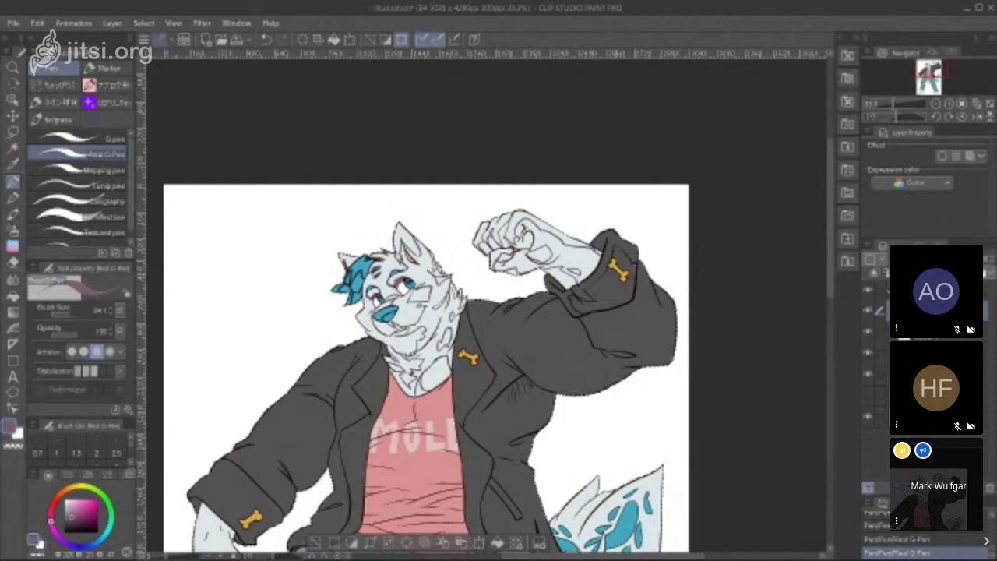
mouse_move(583, 316)
mouse_down()
mouse_move(631, 352)
mouse_move(615, 367)
mouse_up()
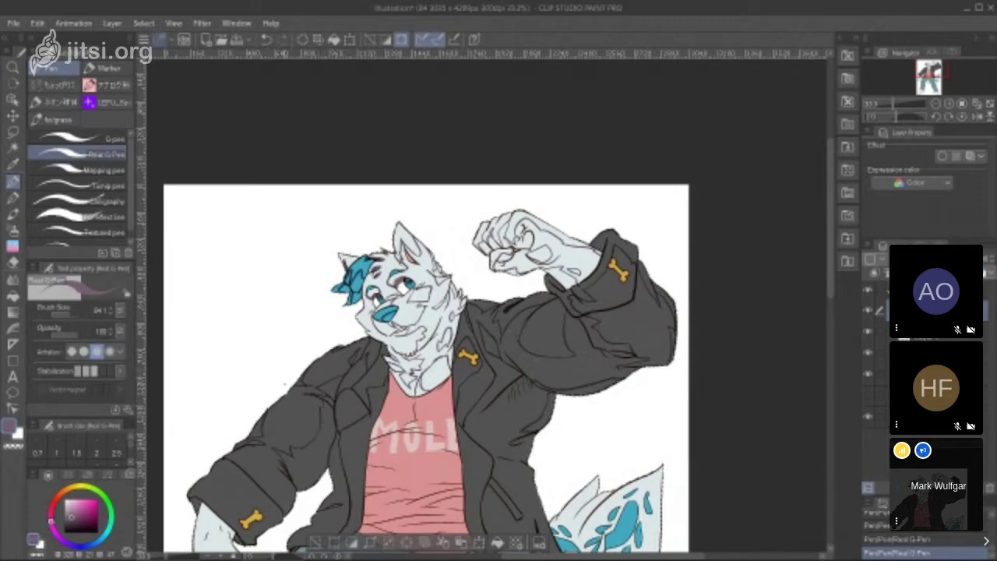
Step: Outline shadow shapes on the lowered cuff's bone emblem and along the lowered hand and fingers
click(929, 85)
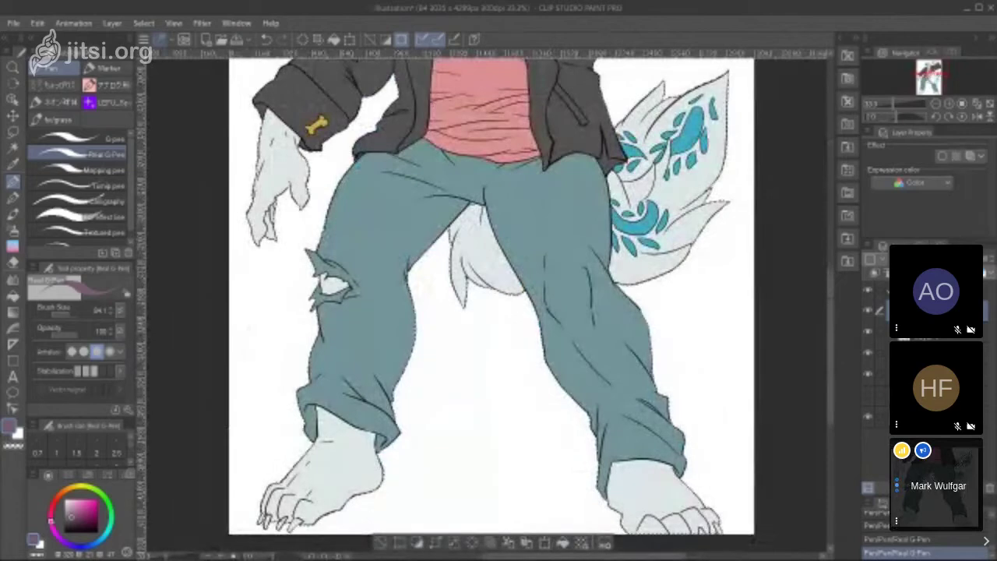
scroll(491, 304, up, 3)
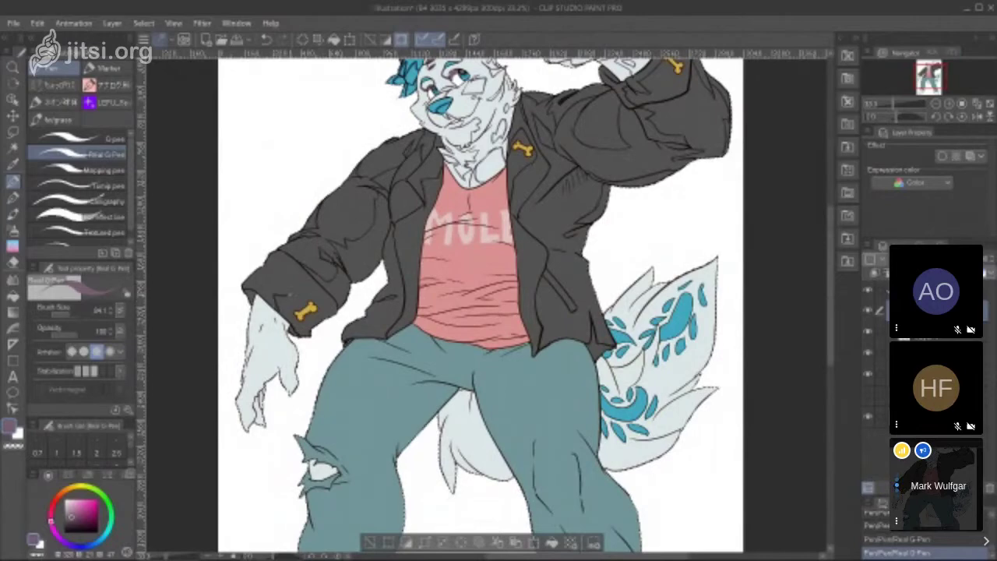
drag(297, 317, 313, 310)
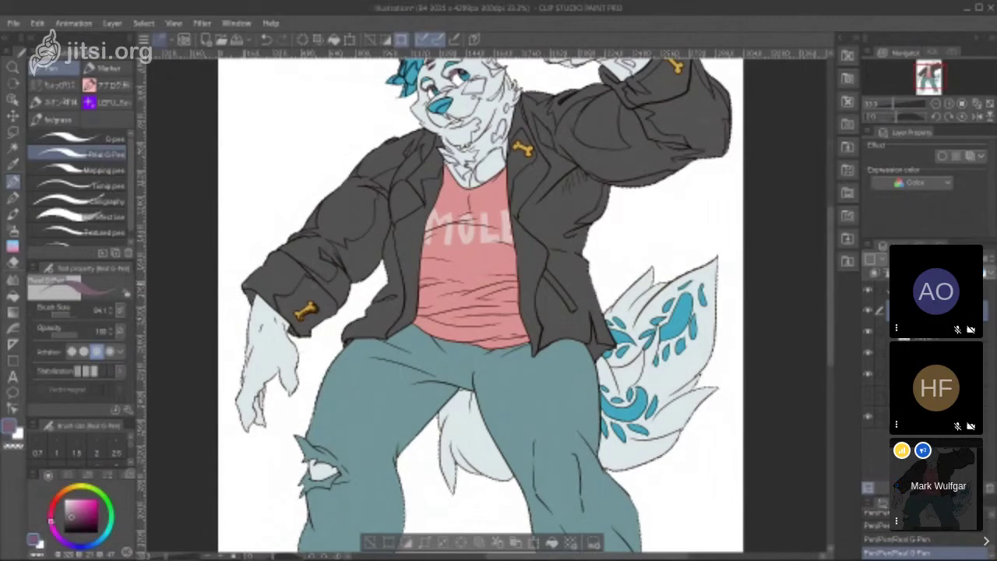
mouse_move(258, 296)
mouse_down()
mouse_move(292, 395)
mouse_move(246, 395)
mouse_move(247, 422)
mouse_up()
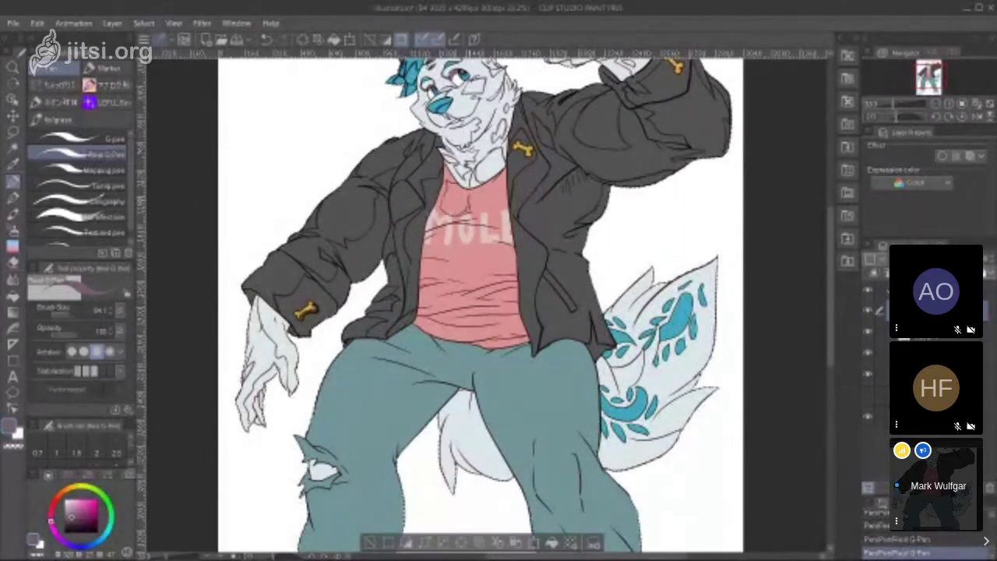
Step: Outline shadow shapes for the chest muscles and upper fabric folds on the pink shirt
drag(480, 208, 503, 185)
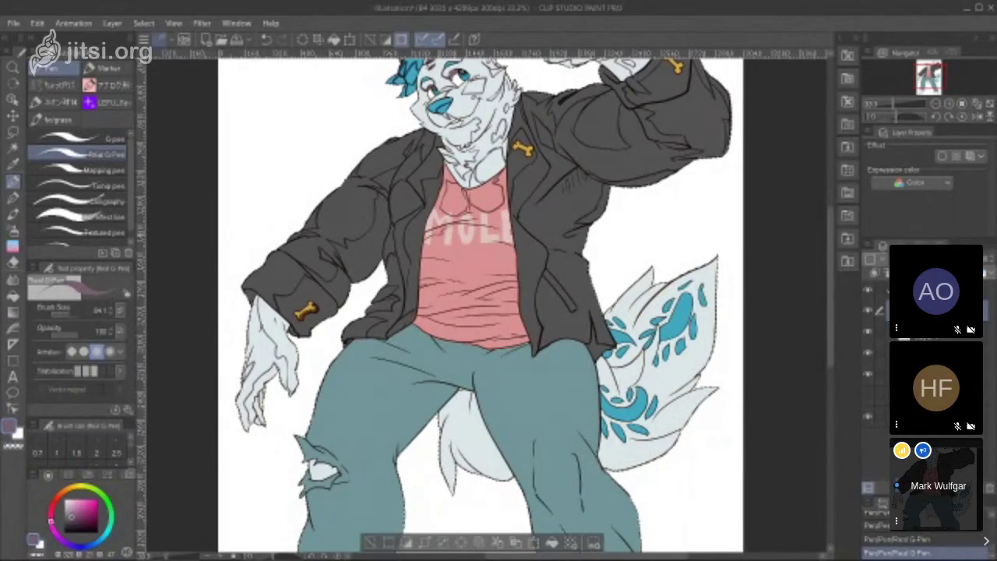
mouse_move(435, 246)
mouse_down()
mouse_move(466, 257)
mouse_move(508, 232)
mouse_up()
drag(469, 270, 496, 257)
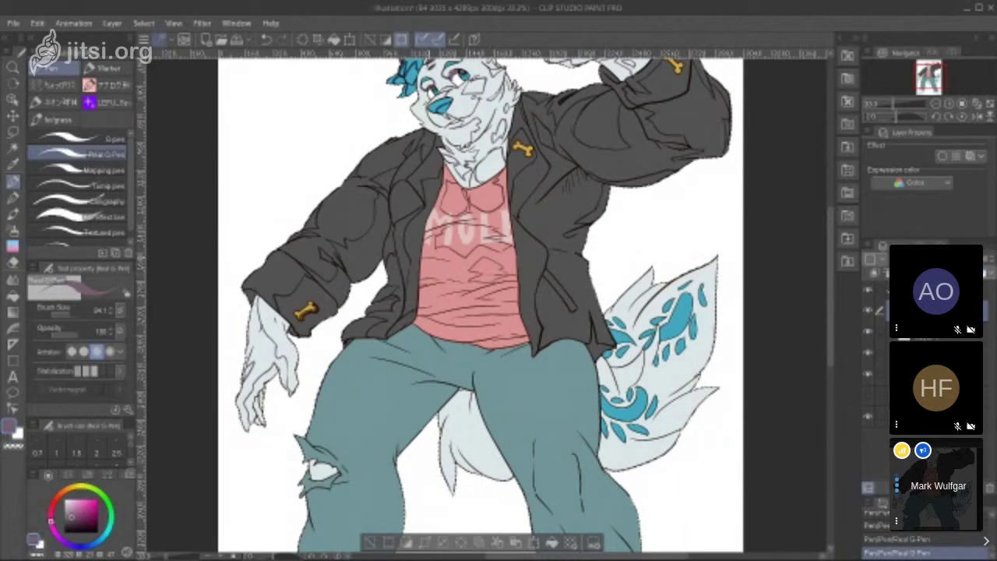
Step: Outline shadow shapes for the lower folds of the pink shirt and across both thighs of the trousers
drag(428, 269, 465, 277)
mouse_move(465, 277)
mouse_down()
mouse_move(450, 262)
mouse_move(456, 287)
mouse_move(443, 302)
mouse_move(465, 292)
mouse_up()
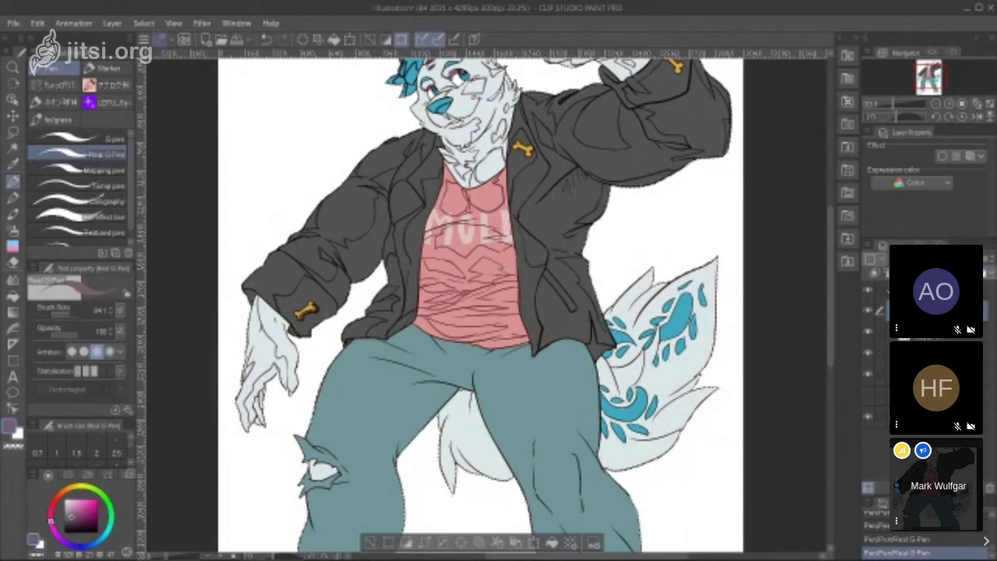
mouse_move(357, 342)
mouse_down()
mouse_move(337, 443)
mouse_move(307, 436)
mouse_up()
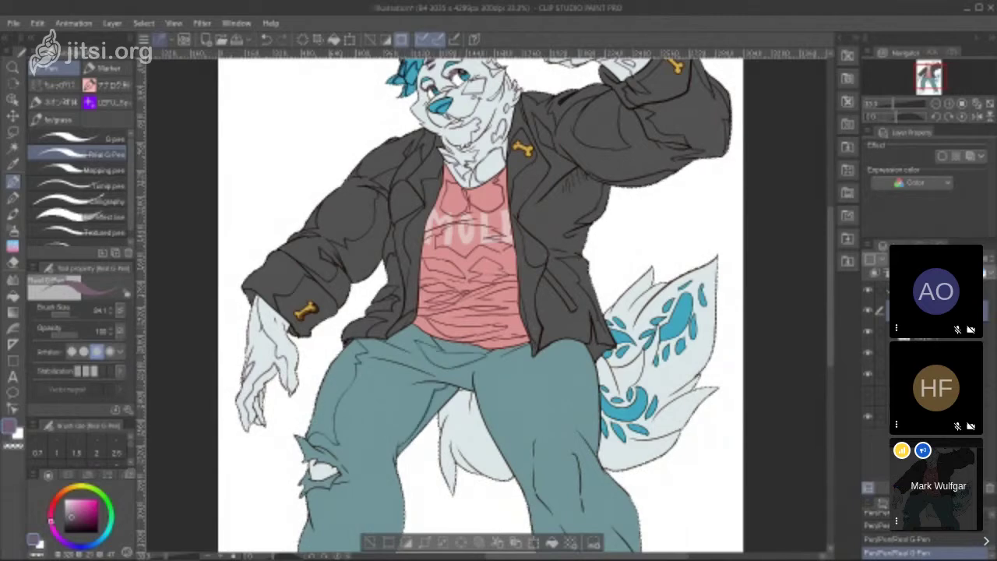
mouse_move(511, 418)
mouse_down()
mouse_move(535, 442)
mouse_move(547, 489)
mouse_move(558, 493)
mouse_up()
mouse_move(554, 427)
mouse_down()
mouse_move(571, 453)
mouse_move(577, 440)
mouse_move(550, 414)
mouse_move(544, 345)
mouse_up()
drag(579, 376, 579, 388)
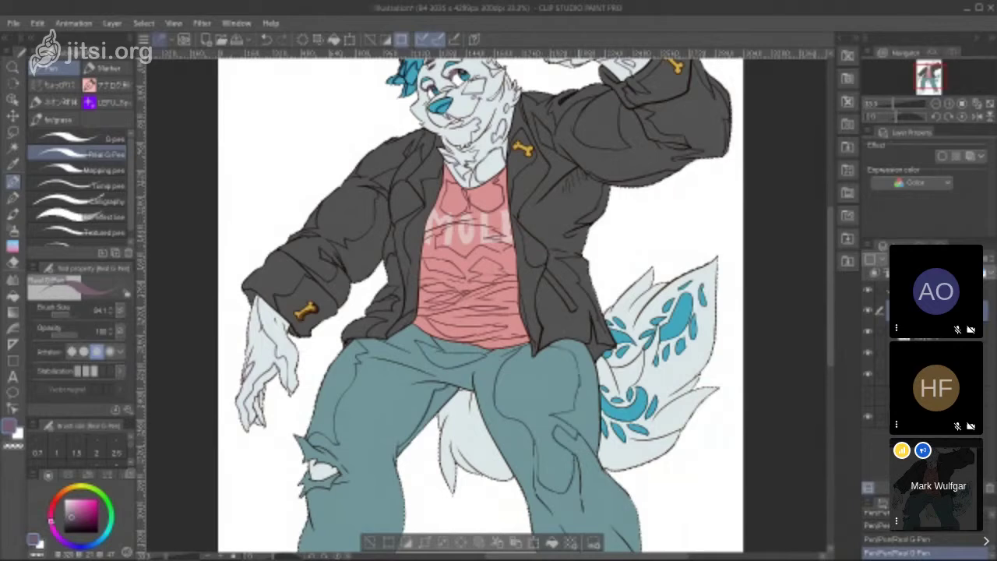
drag(498, 449, 532, 508)
Step: Outline shadow shapes for the folds on both lower trouser legs, the torn knee and the rolled cuffs
drag(514, 437, 438, 251)
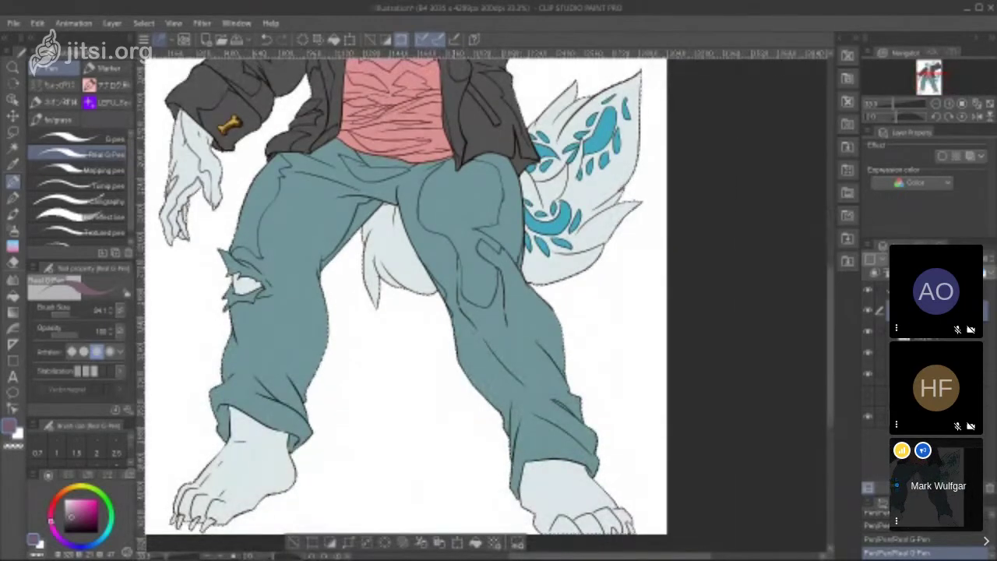
drag(476, 327, 530, 385)
drag(477, 329, 486, 344)
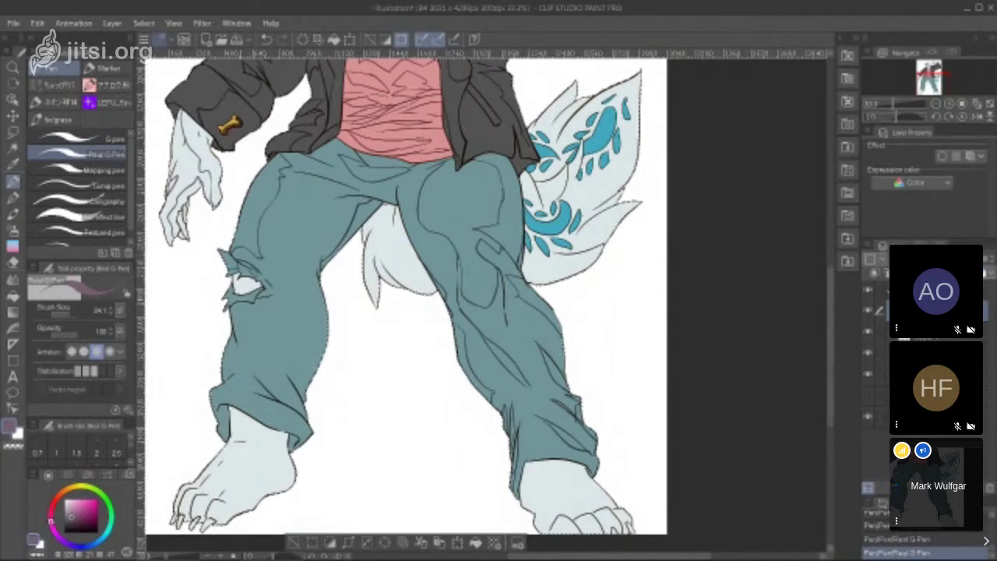
mouse_move(233, 292)
mouse_down()
mouse_move(246, 289)
mouse_move(295, 369)
mouse_move(297, 391)
mouse_up()
mouse_move(236, 376)
mouse_down()
mouse_move(273, 397)
mouse_move(235, 377)
mouse_move(286, 423)
mouse_up()
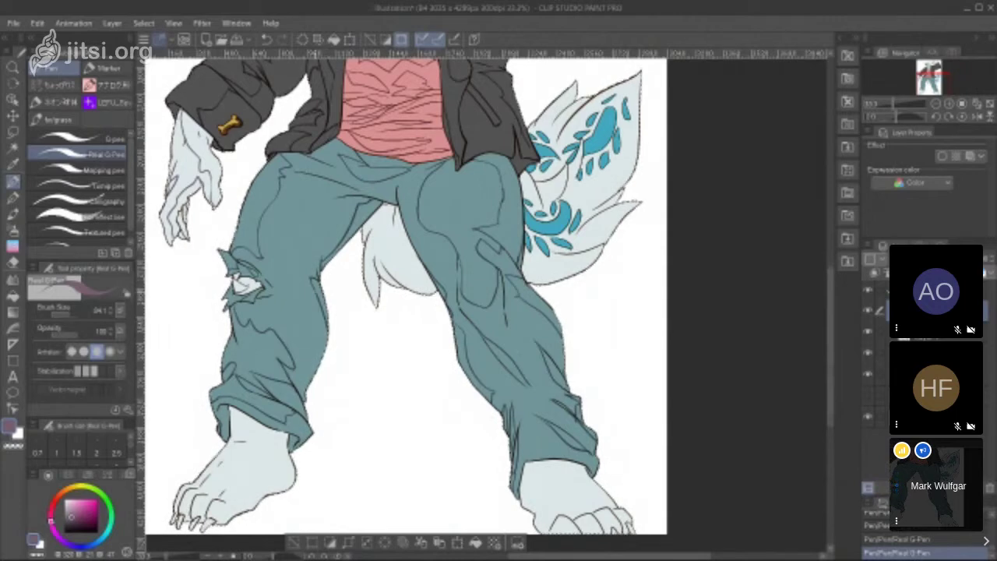
Step: Outline shadow shapes on the ankles, feet and toes of both paws
mouse_move(233, 434)
mouse_down()
mouse_move(250, 464)
mouse_move(209, 518)
mouse_move(208, 499)
mouse_move(222, 489)
mouse_move(190, 507)
mouse_move(207, 485)
mouse_move(209, 497)
mouse_up()
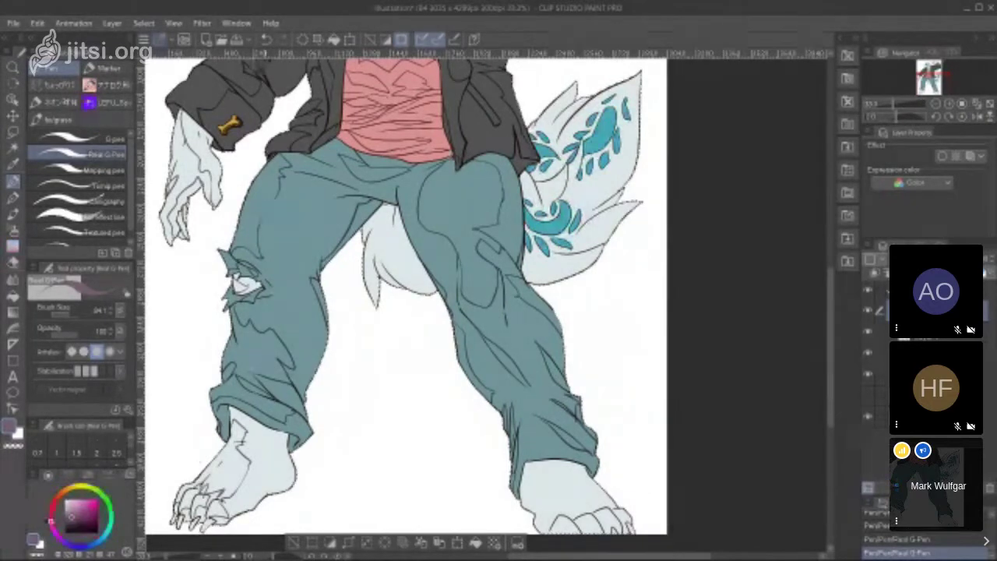
drag(266, 468, 268, 494)
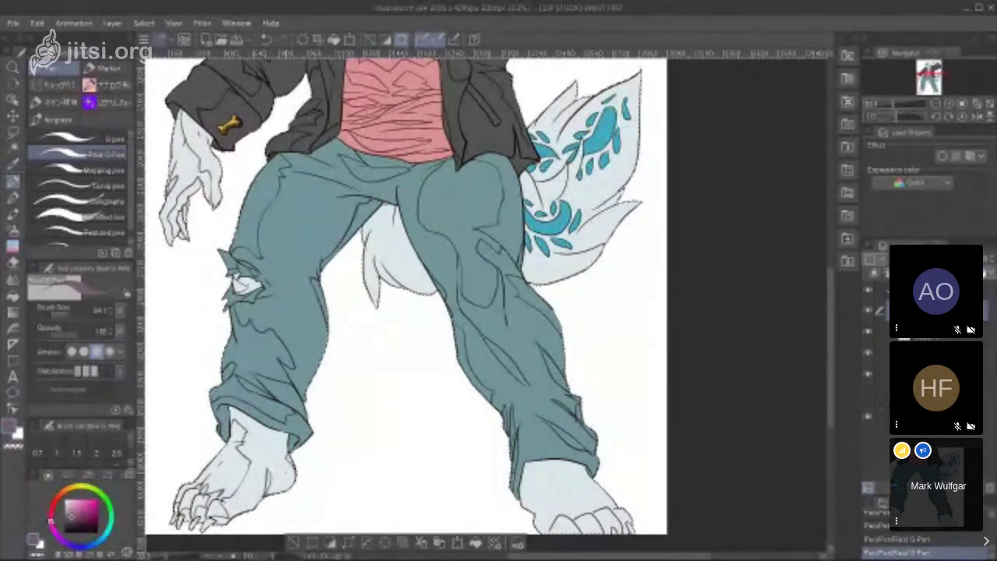
mouse_move(596, 478)
mouse_down()
mouse_move(552, 501)
mouse_move(571, 517)
mouse_move(608, 512)
mouse_up()
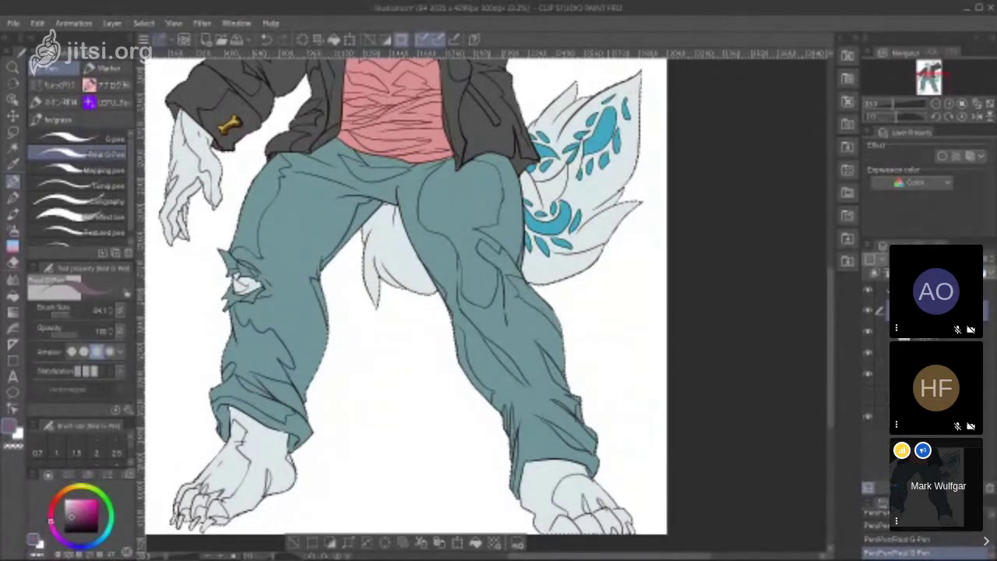
mouse_move(536, 527)
mouse_down()
mouse_move(539, 496)
mouse_move(557, 532)
mouse_move(632, 522)
mouse_up()
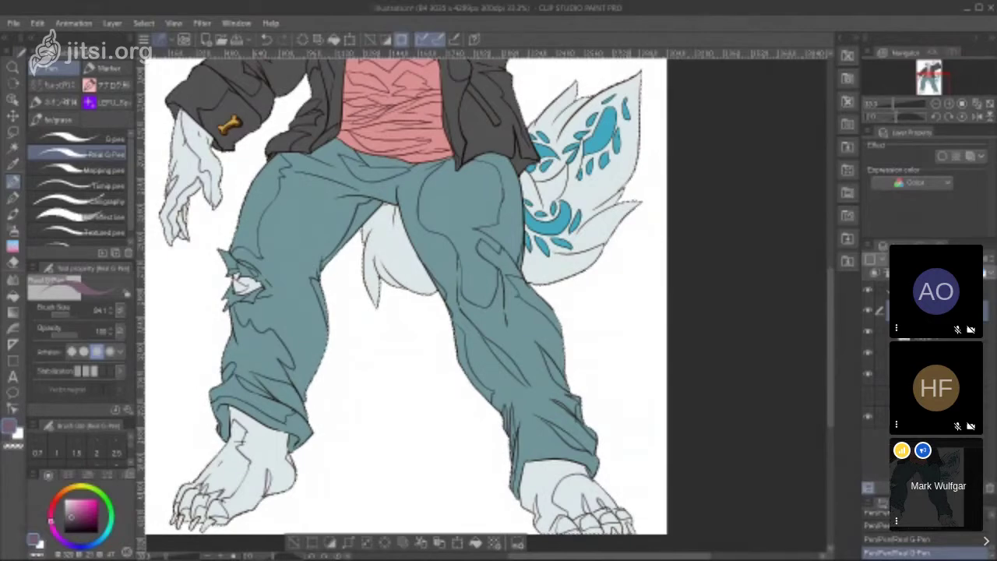
Step: Outline fur shadow shapes on the tail, around its blue markings and on the part visible between the legs
mouse_move(577, 90)
mouse_down()
mouse_move(556, 117)
mouse_move(568, 146)
mouse_up()
mouse_move(611, 113)
mouse_down()
mouse_move(586, 125)
mouse_move(606, 138)
mouse_up()
drag(629, 95, 610, 139)
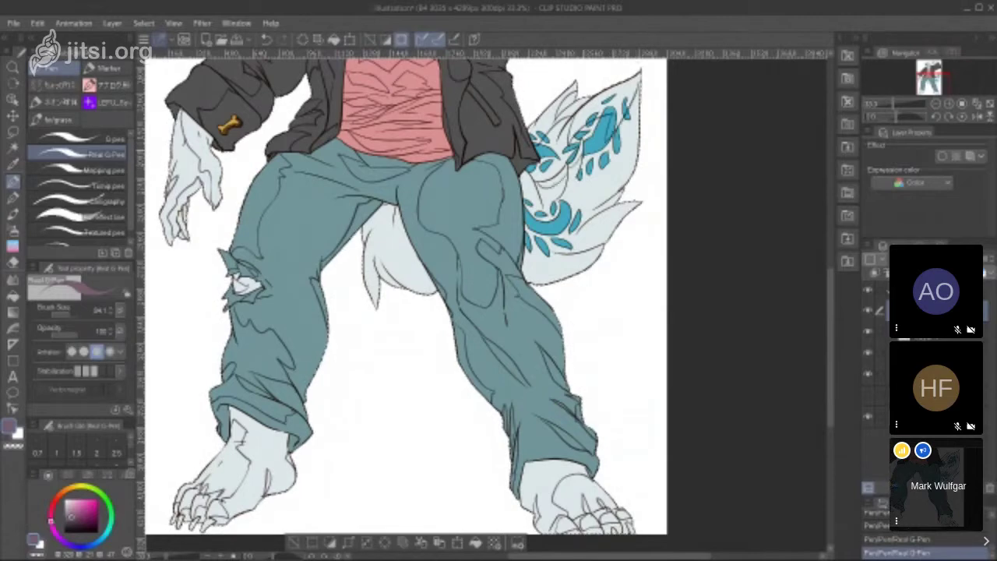
drag(528, 177, 541, 213)
drag(544, 211, 628, 213)
drag(539, 252, 599, 265)
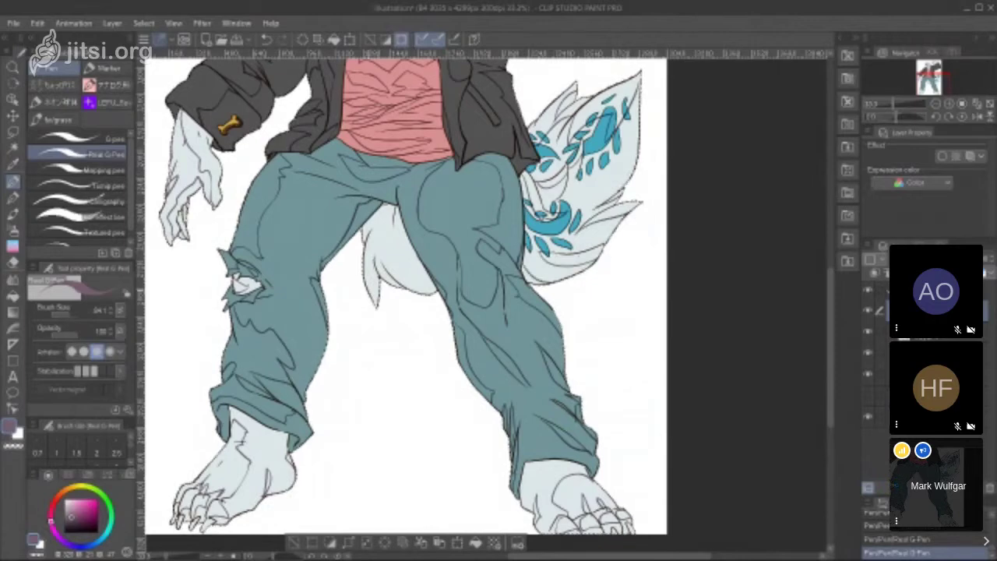
mouse_move(364, 264)
mouse_down()
mouse_move(377, 296)
mouse_move(379, 279)
mouse_move(431, 287)
mouse_up()
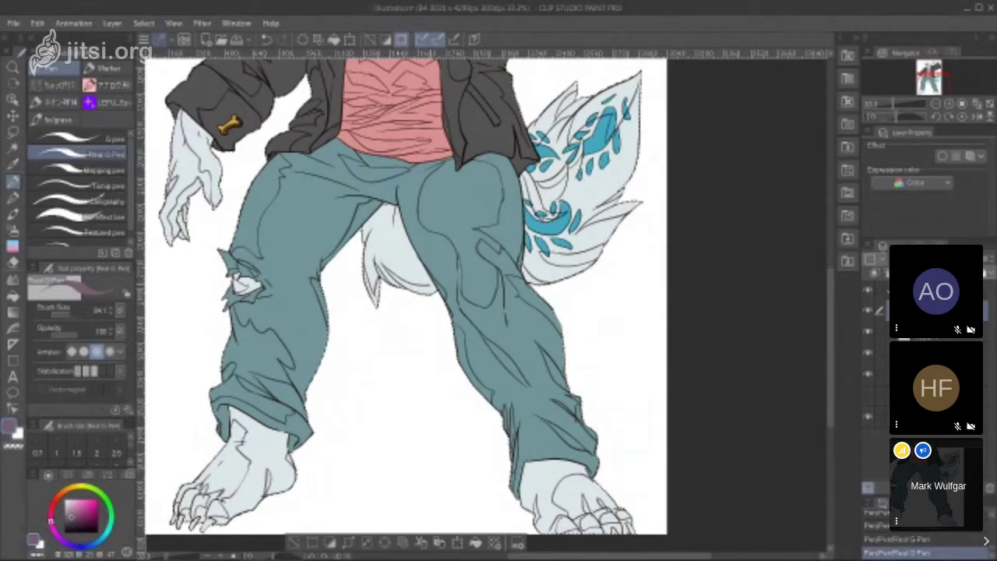
Step: Hide the flat colours and fill the outlined shadows on the lowered jacket sleeve and cuff with purple, referring to other layers
mouse_move(376, 227)
mouse_down()
mouse_move(383, 255)
mouse_move(397, 225)
mouse_move(377, 226)
mouse_move(455, 387)
mouse_move(412, 485)
mouse_up()
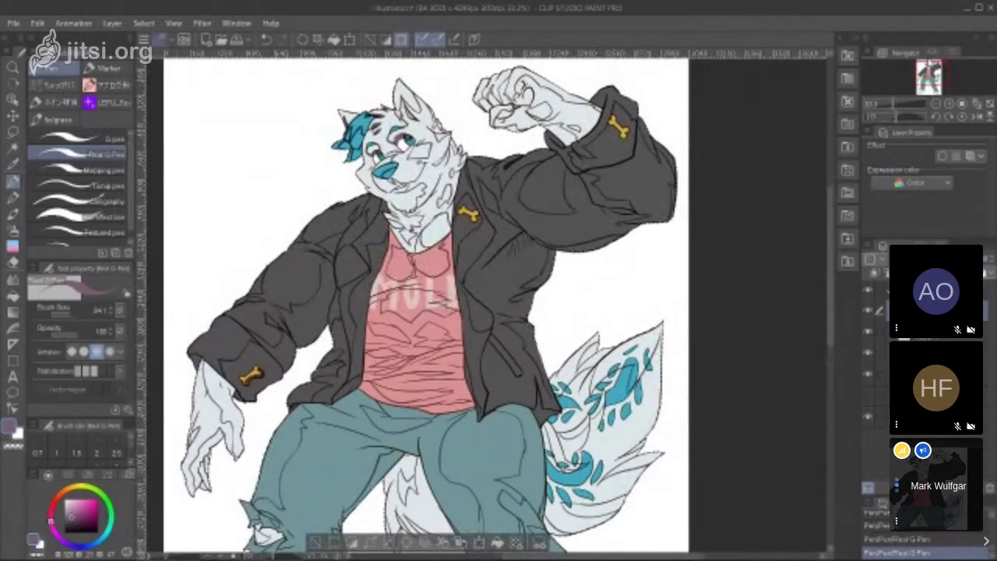
click(868, 332)
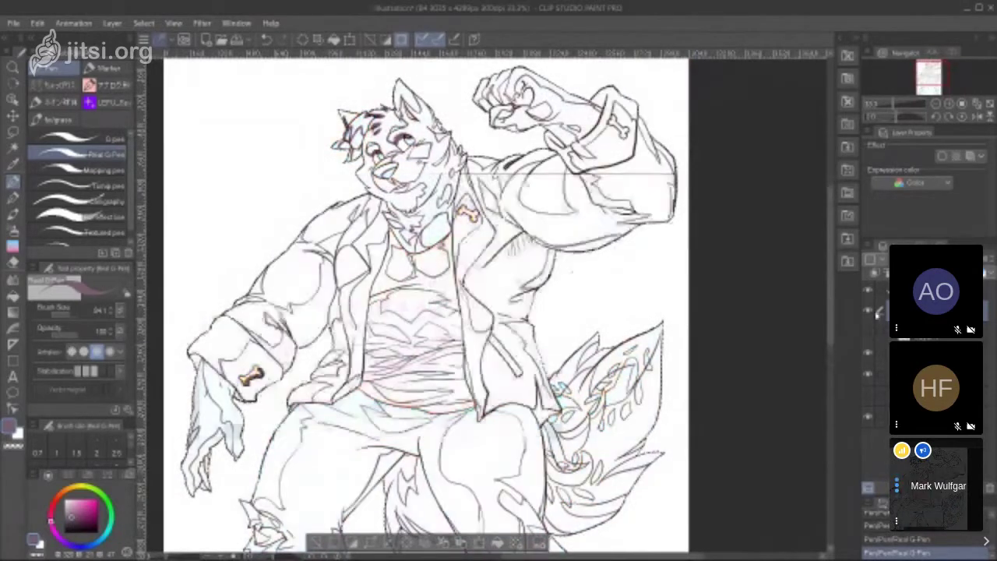
click(871, 311)
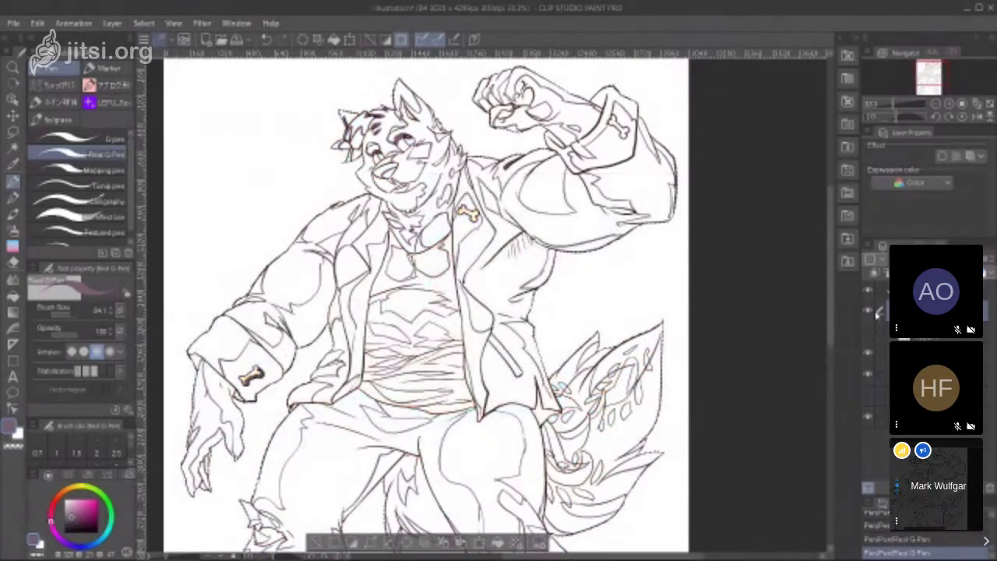
click(13, 283)
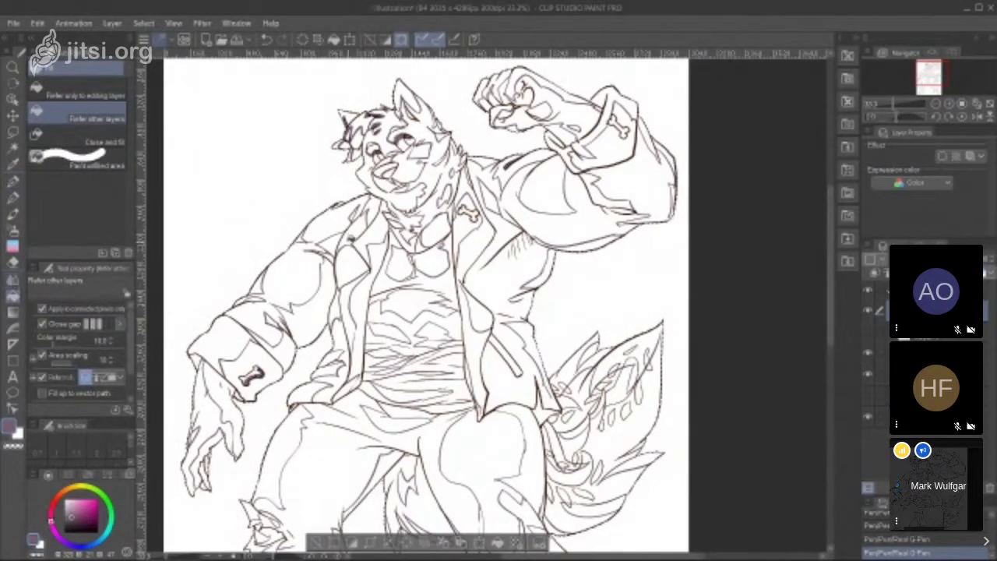
click(327, 278)
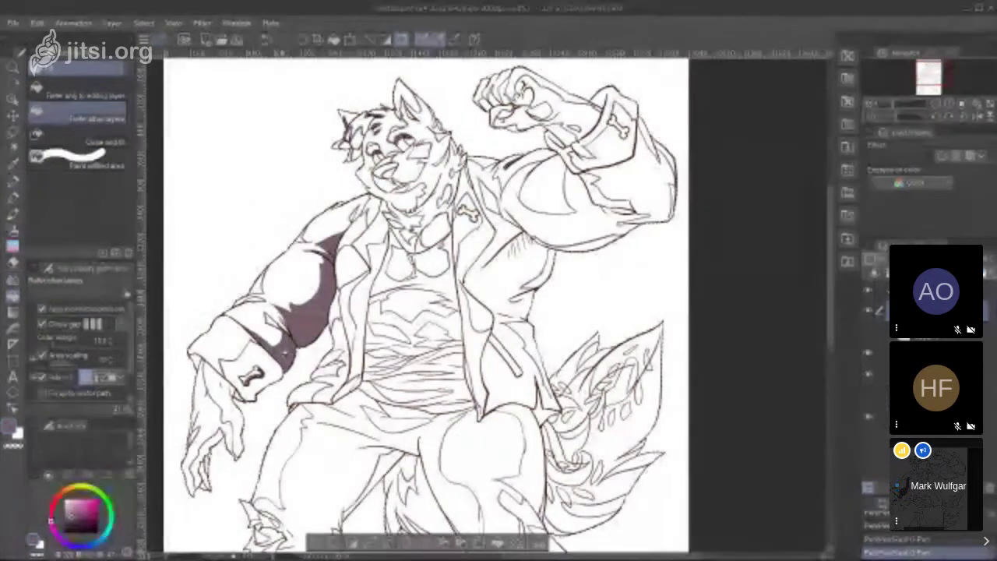
click(268, 366)
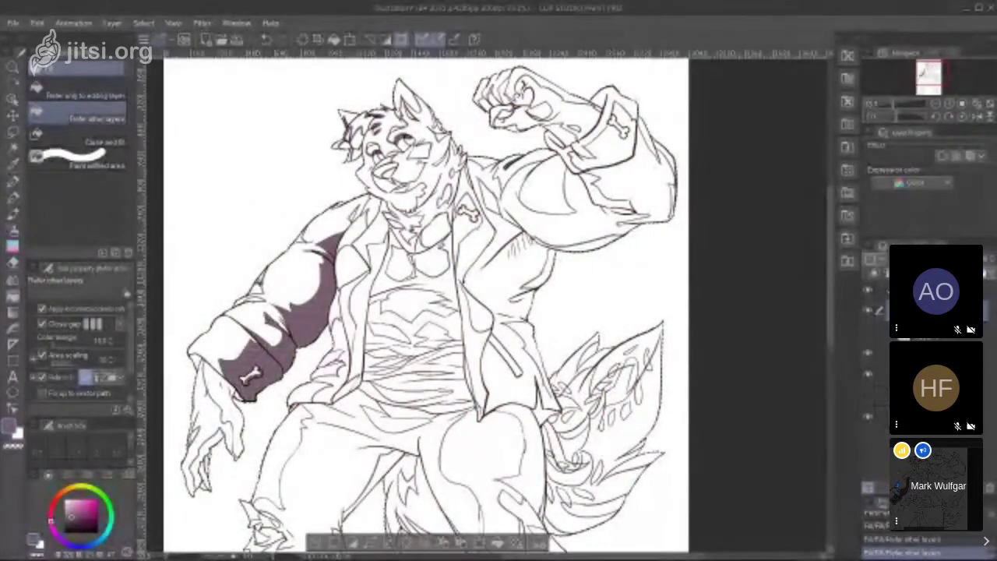
click(256, 285)
click(303, 238)
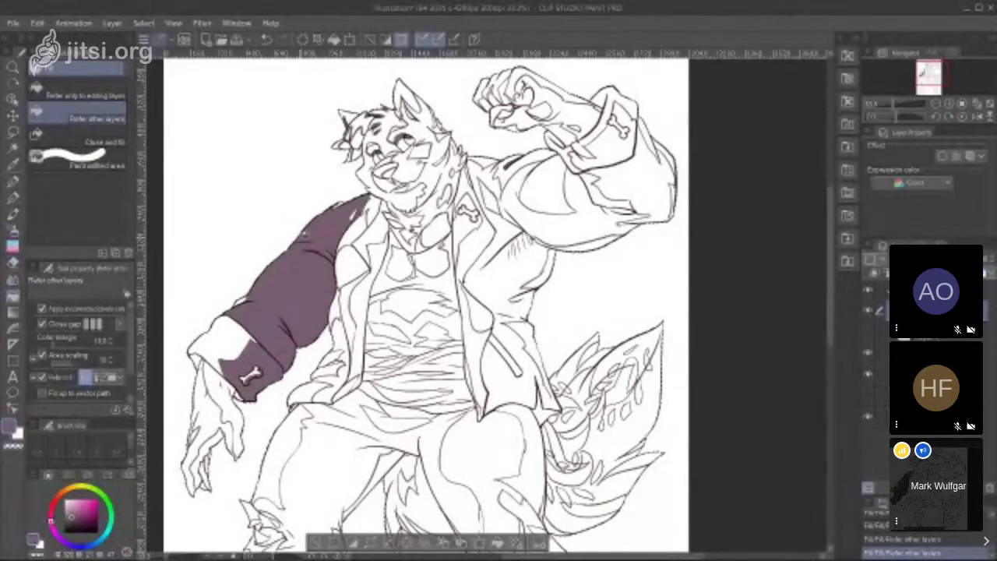
key(ctrl+z)
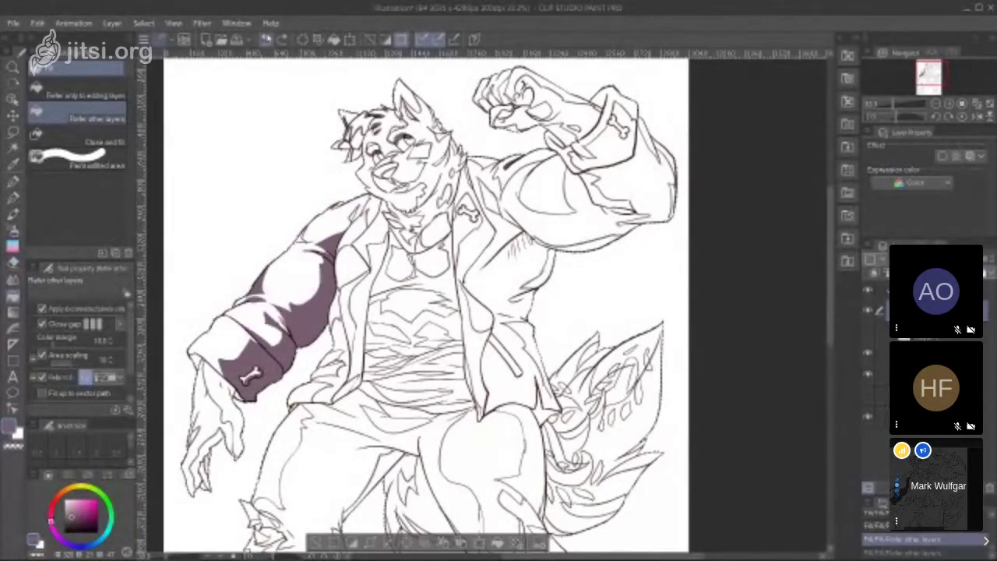
click(356, 210)
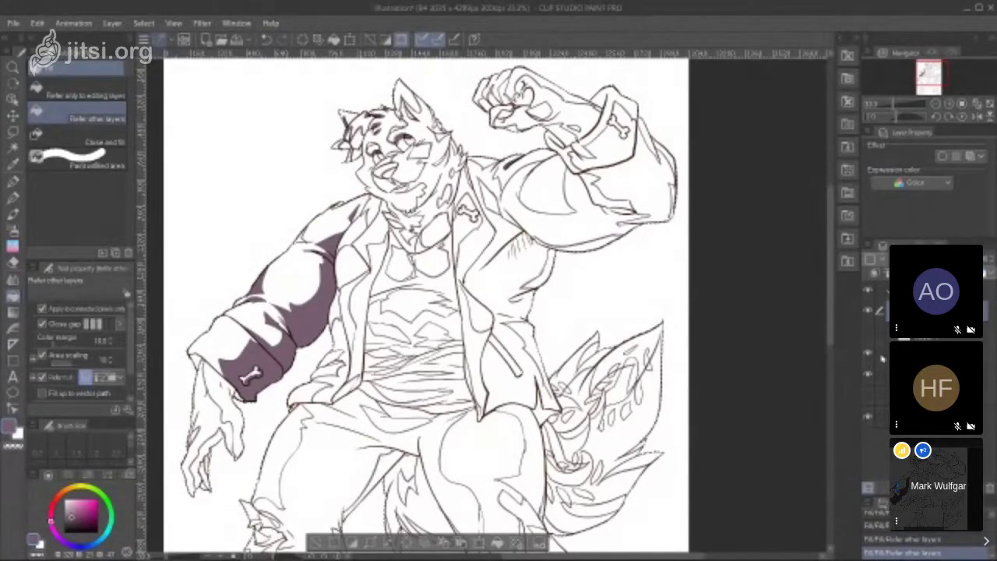
Step: Show the flat colours again and fill the shadows on both front panels and lapels of the jacket, closing outline gaps first
click(870, 333)
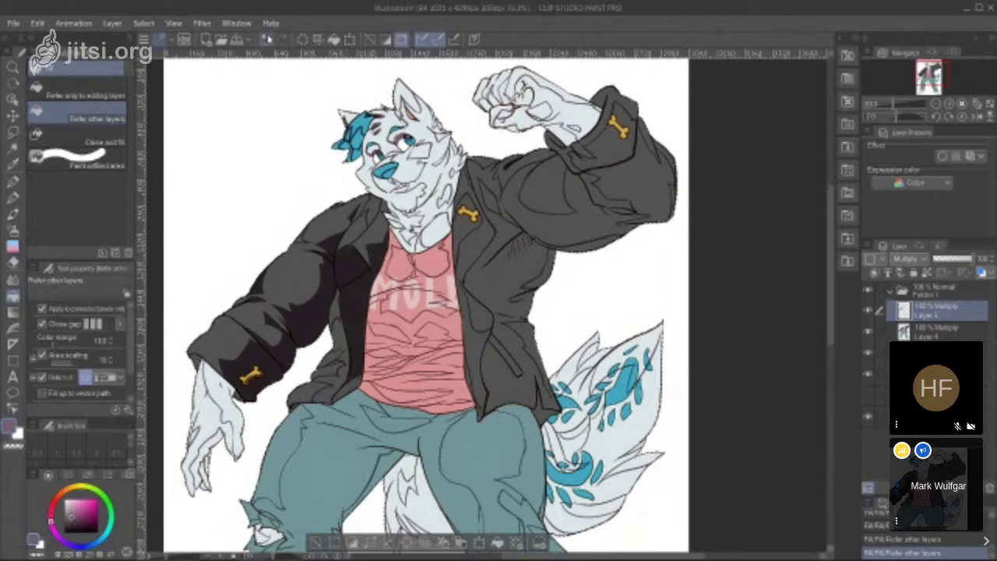
key(p)
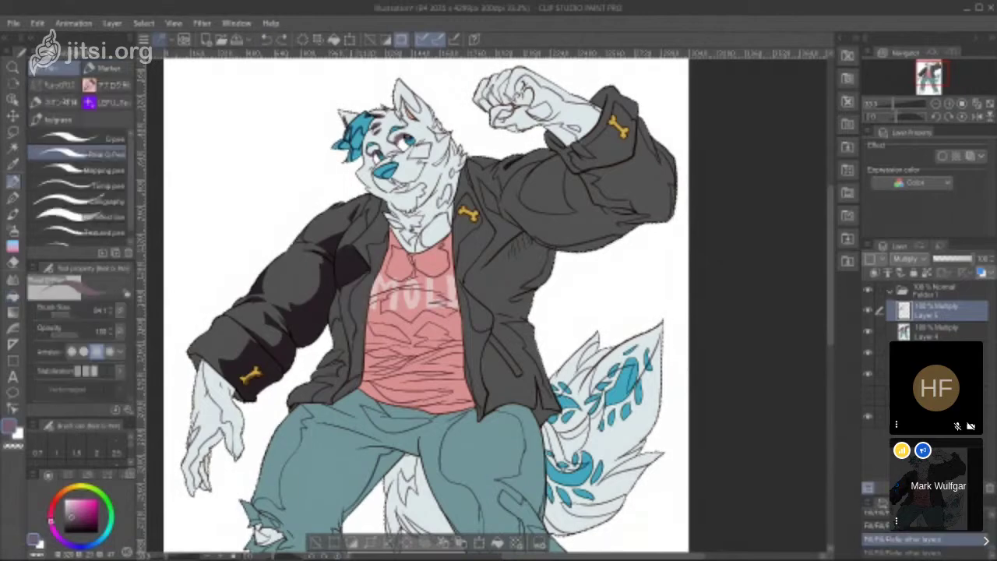
drag(337, 290, 333, 327)
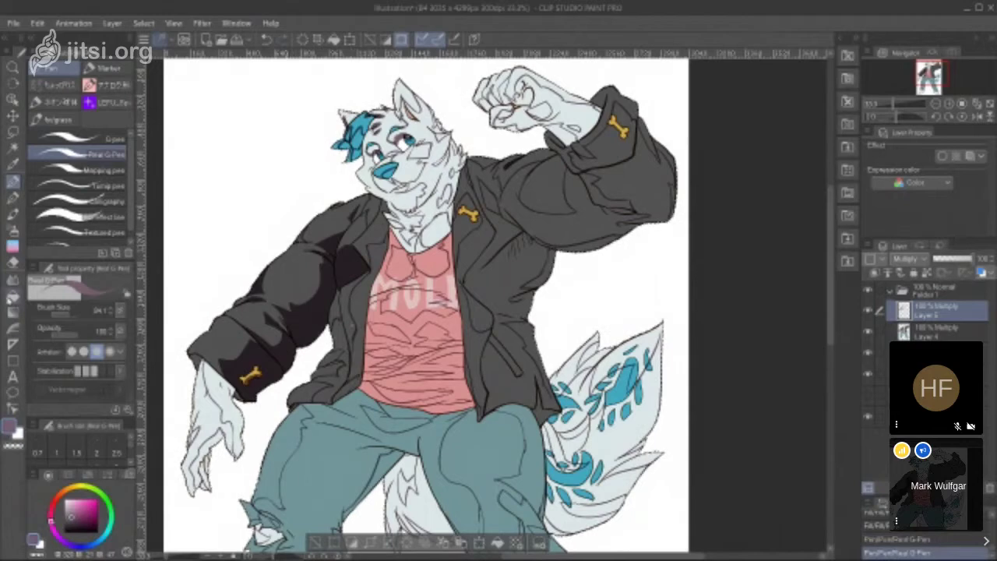
click(12, 296)
click(302, 257)
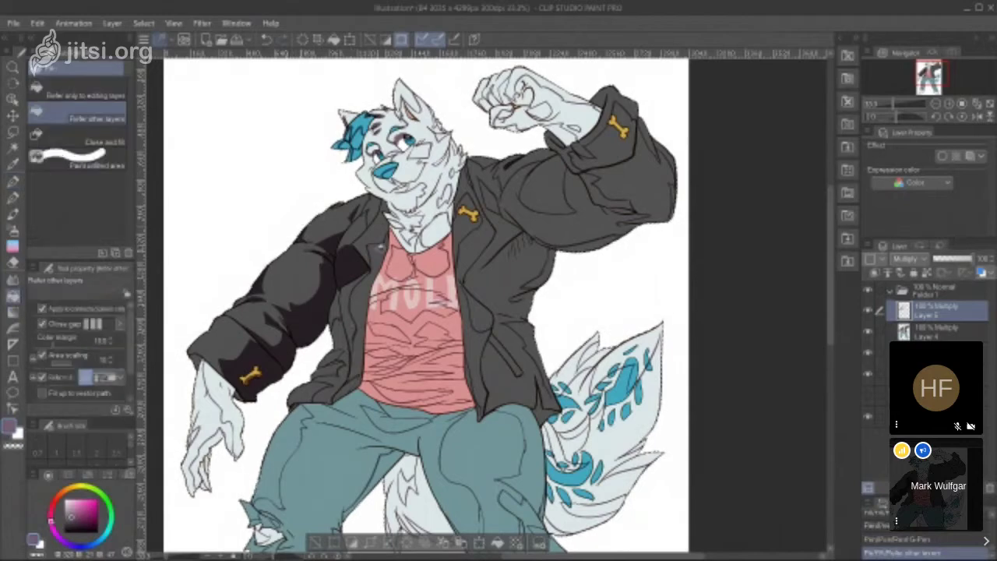
click(374, 250)
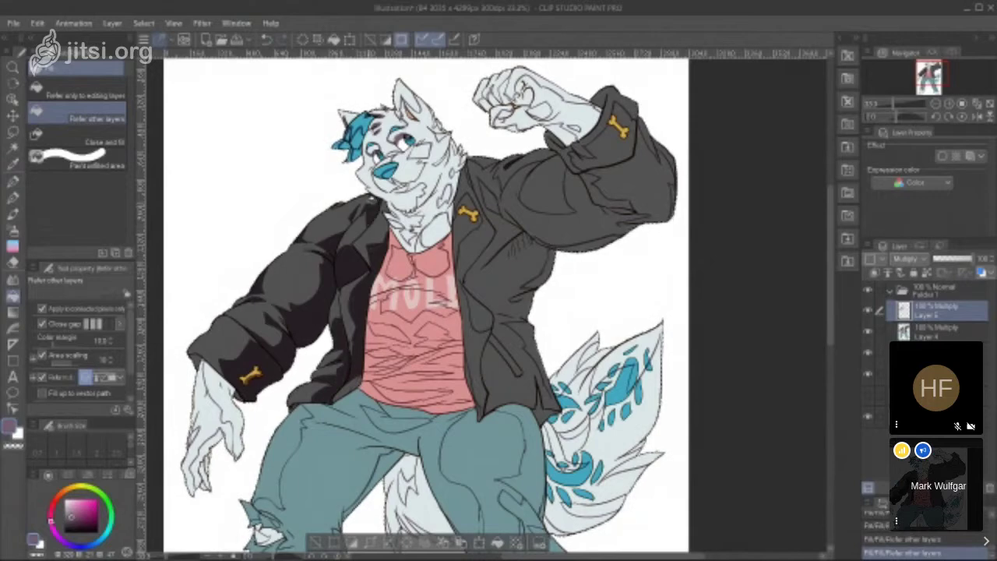
click(479, 239)
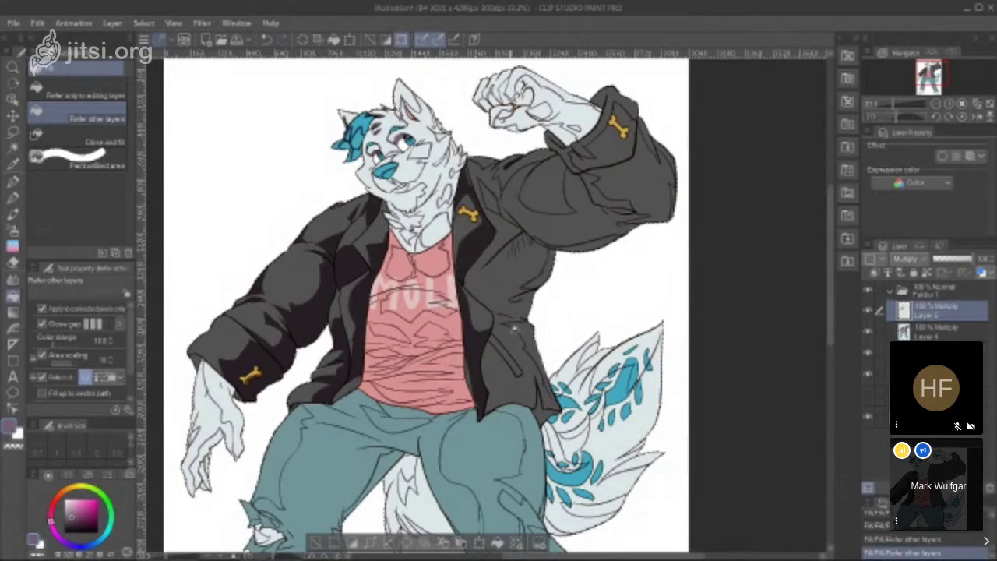
Step: Close the shadow outline near the jacket's hem and fill the shadow along its side and under the raised upper arm
click(511, 326)
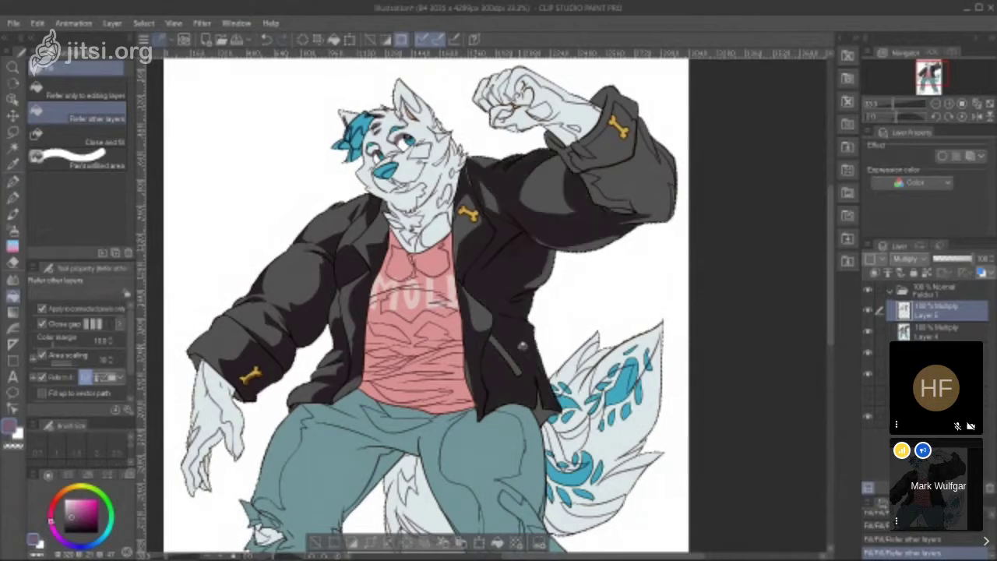
click(267, 39)
click(13, 182)
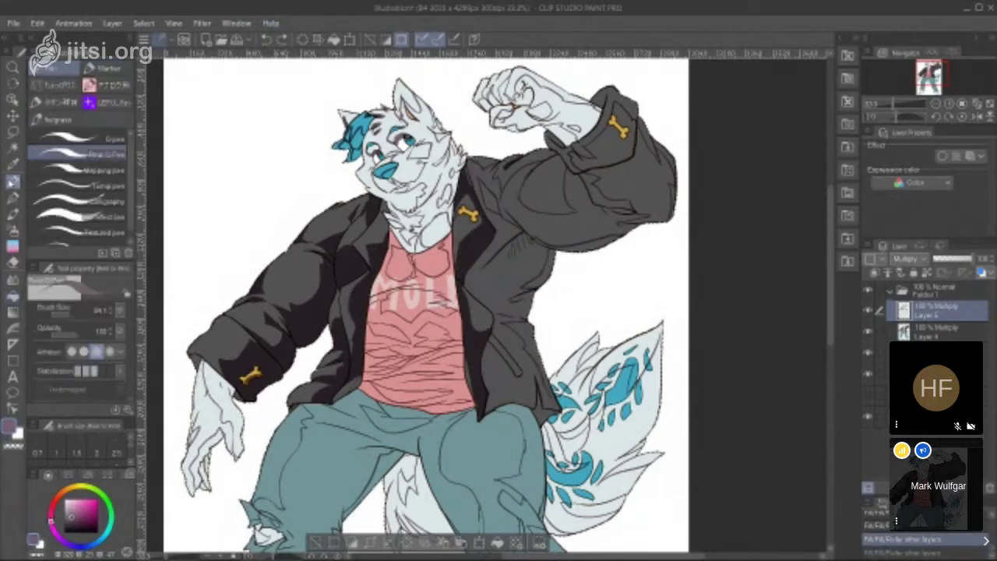
drag(543, 376, 536, 400)
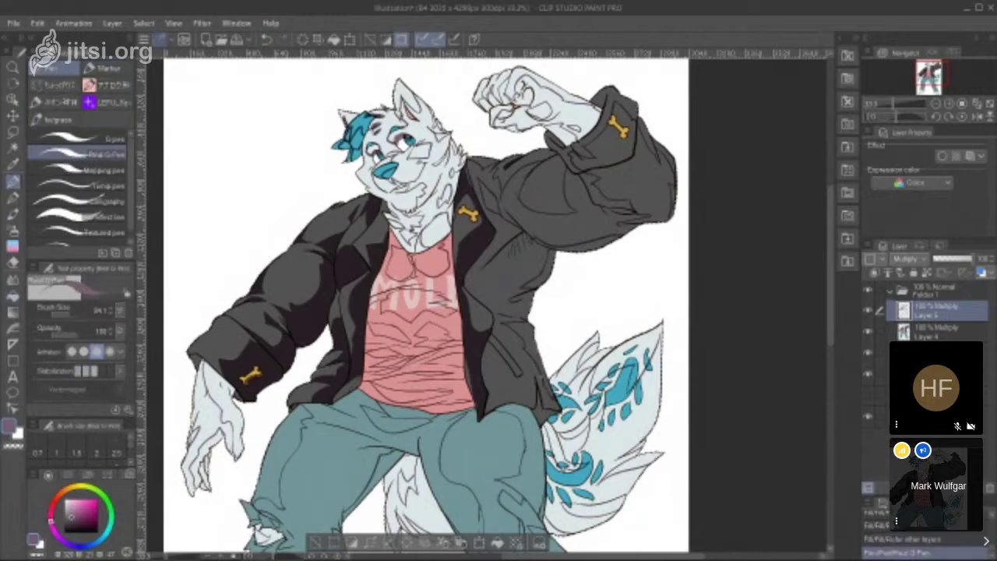
click(12, 296)
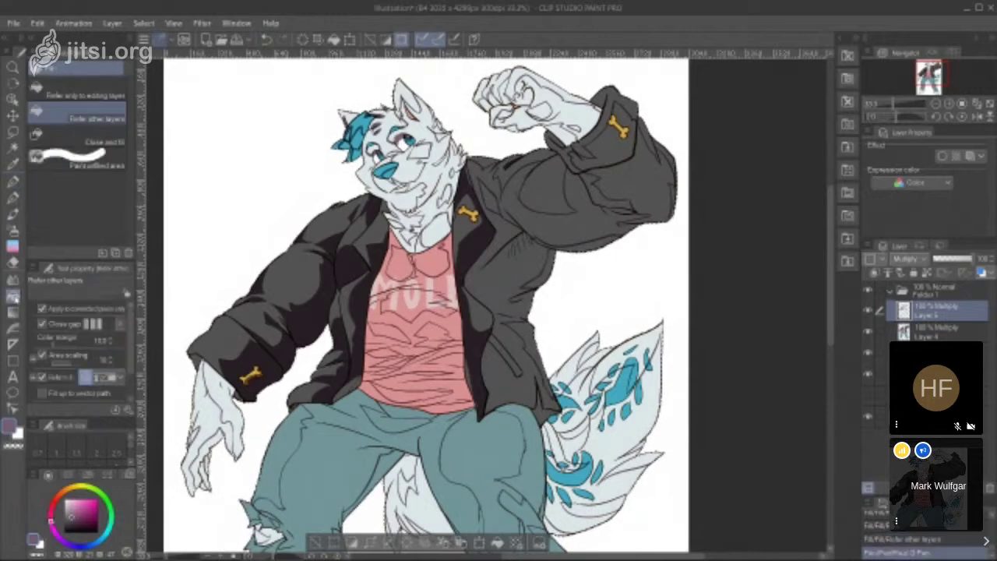
click(518, 387)
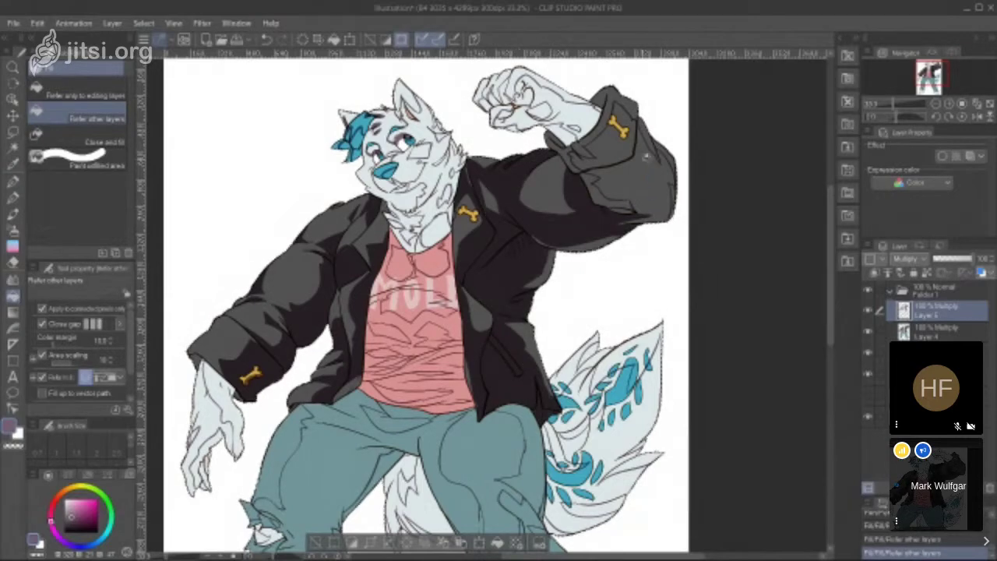
Step: Fill the outlined shadows on the forearm and cuff of the raised jacket sleeve
click(14, 179)
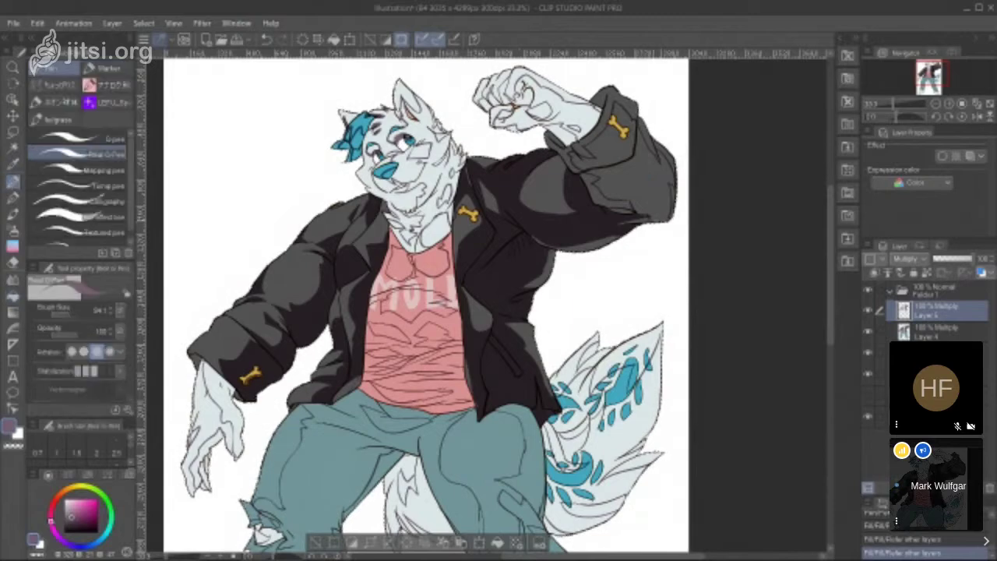
click(13, 297)
drag(640, 183, 559, 141)
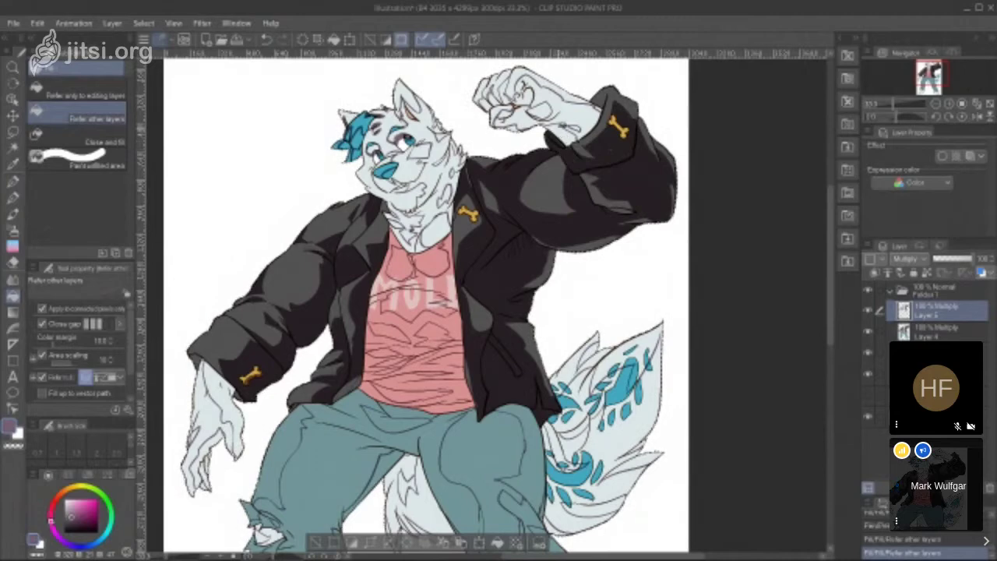
Step: Undo the last fill, close the outline gap at the raised wrist and fill the shadows on the raised fist and forearm
click(266, 39)
click(13, 181)
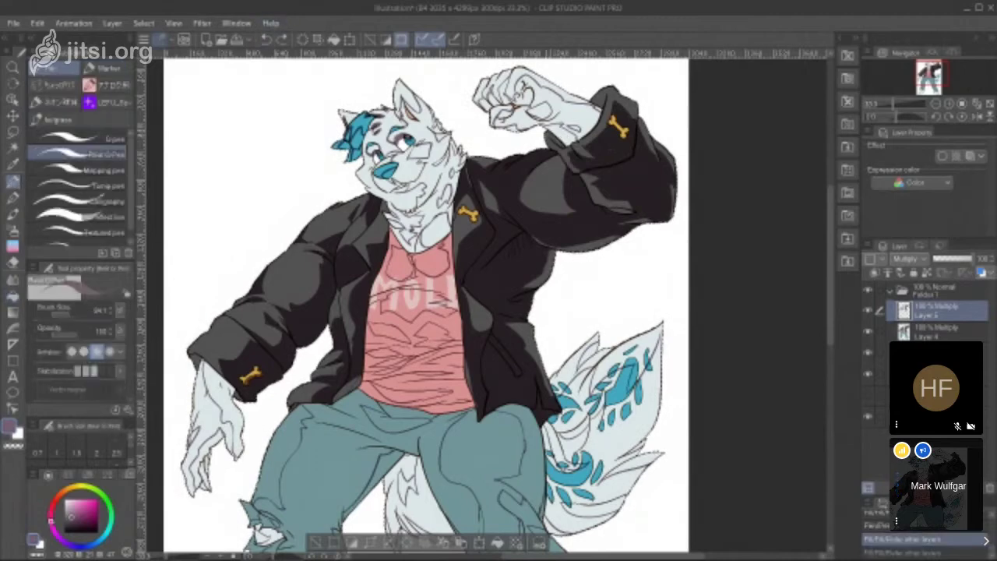
drag(559, 141, 568, 149)
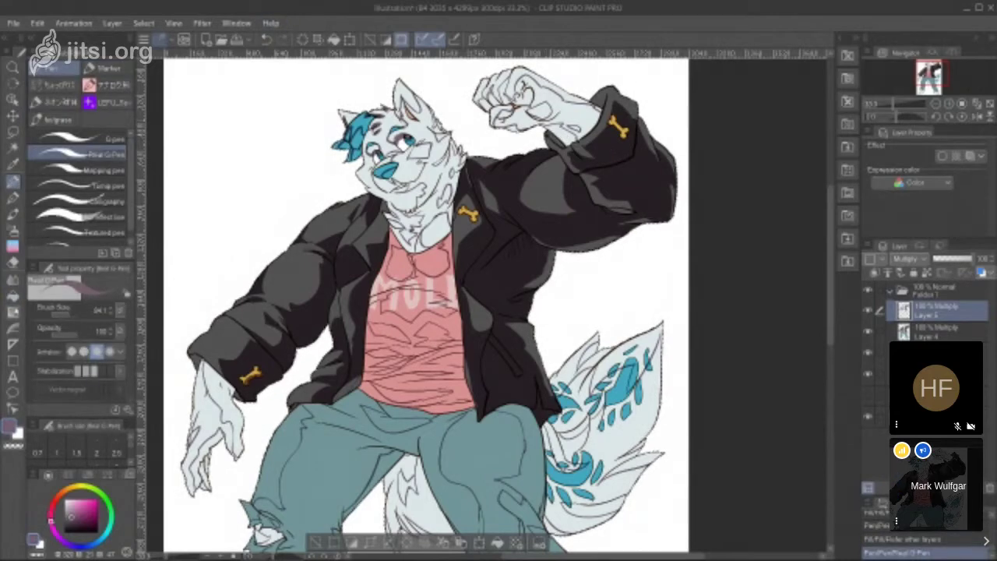
click(14, 296)
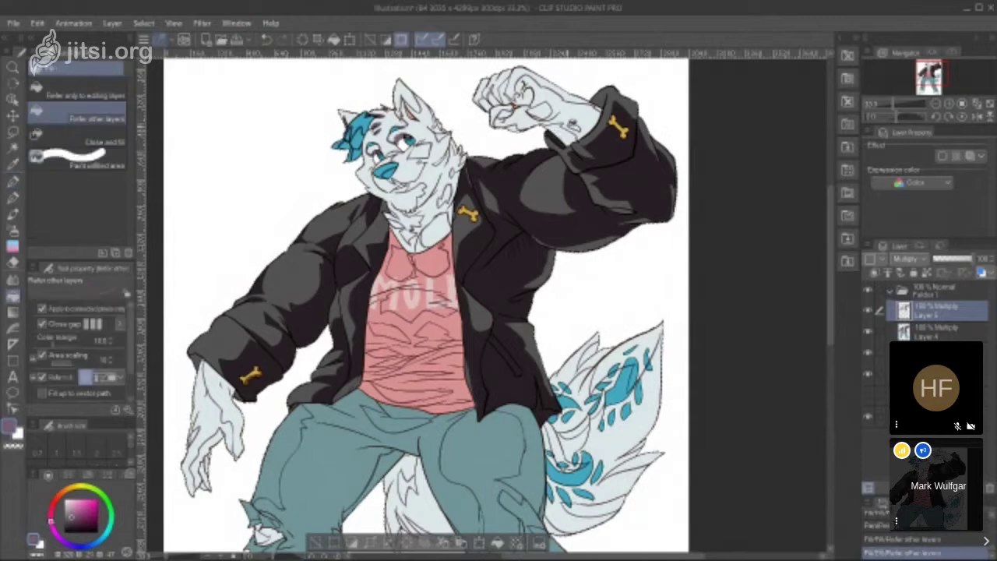
click(575, 117)
click(515, 105)
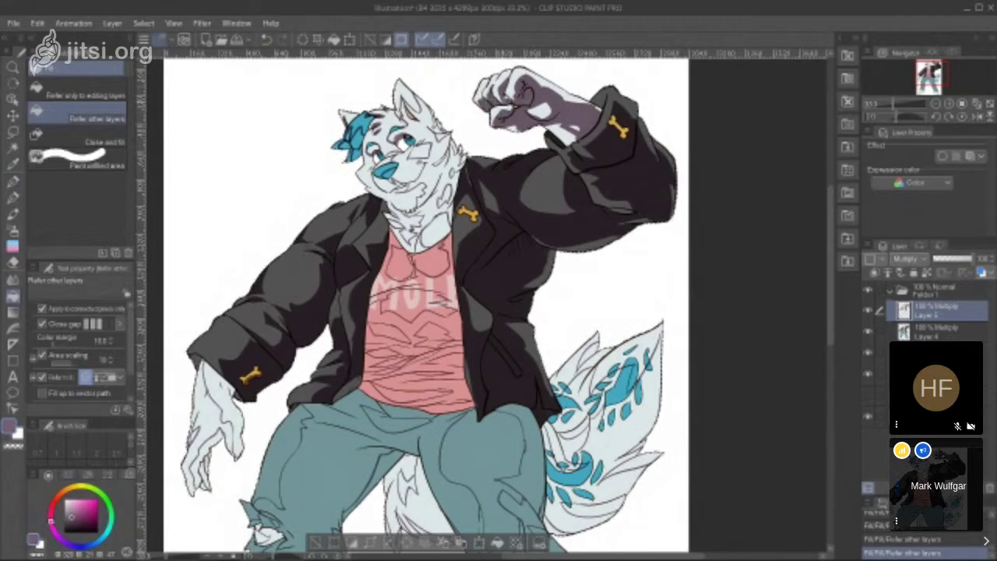
Step: Fill the outlined shadows on the muzzle, cheek, ear and side of the neck with purple
click(412, 162)
click(410, 173)
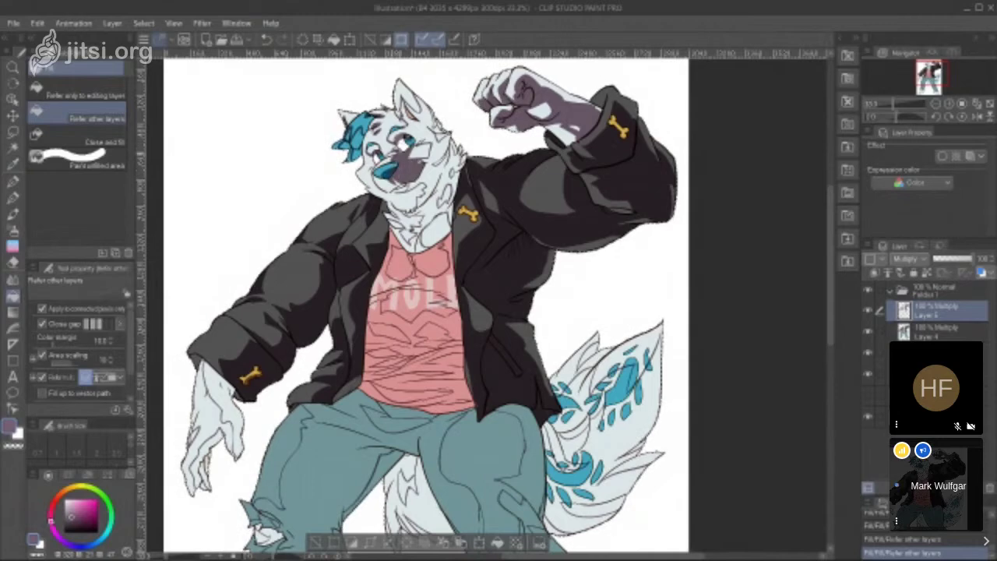
click(440, 159)
click(433, 208)
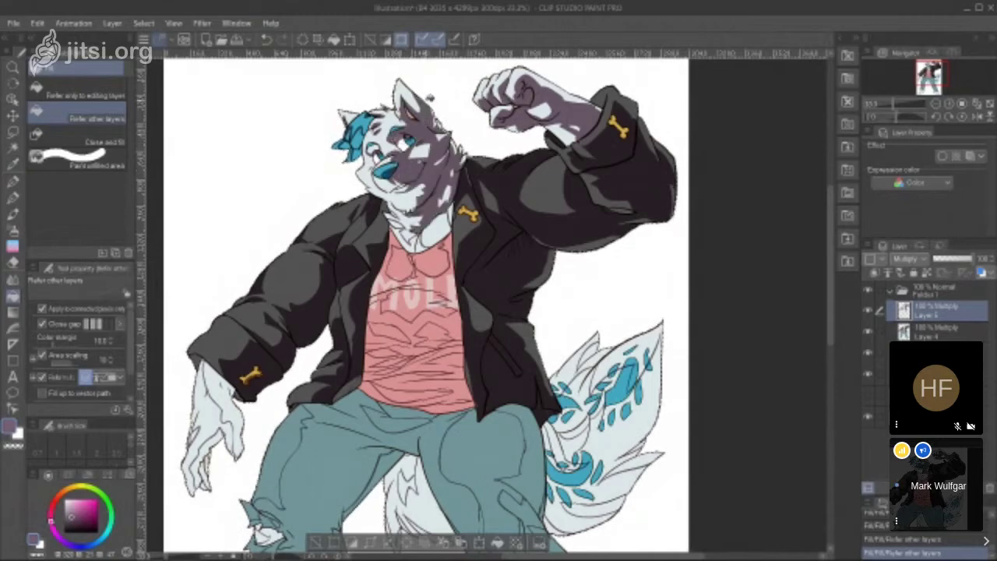
Step: Fill the shadows in the blue hair tuft with purple, touching up the shadow outlines with the Real G-Pen
click(13, 183)
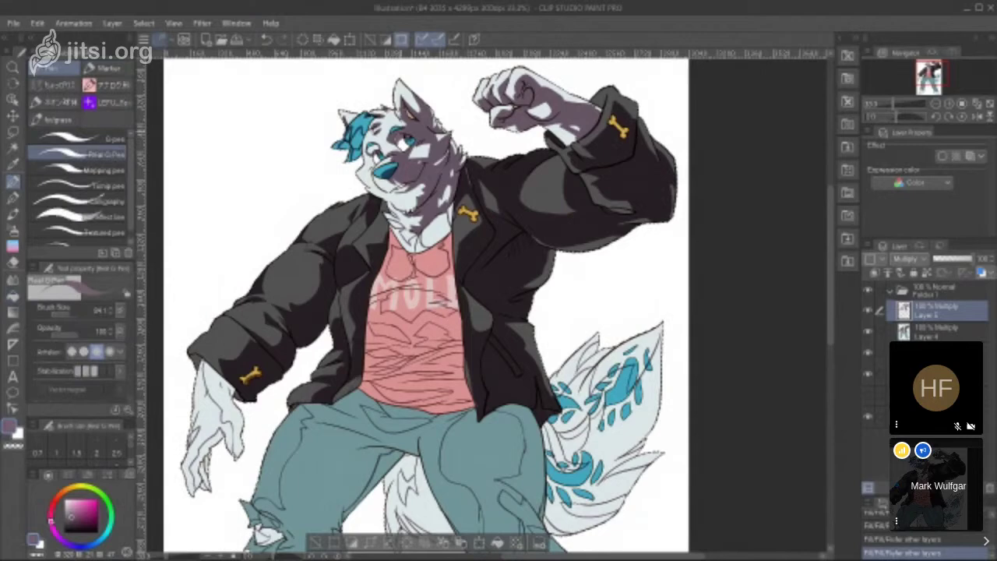
click(14, 296)
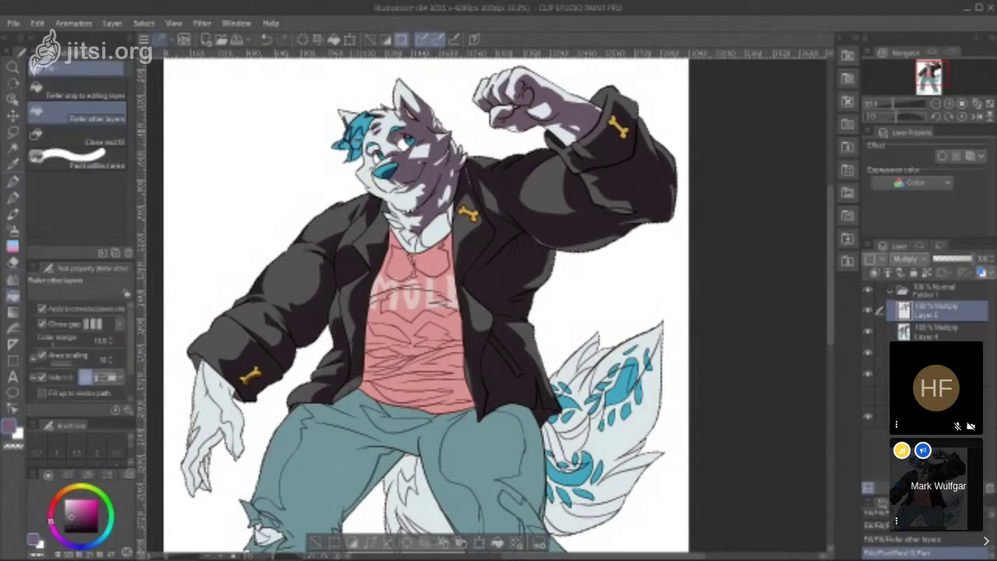
click(359, 134)
click(349, 144)
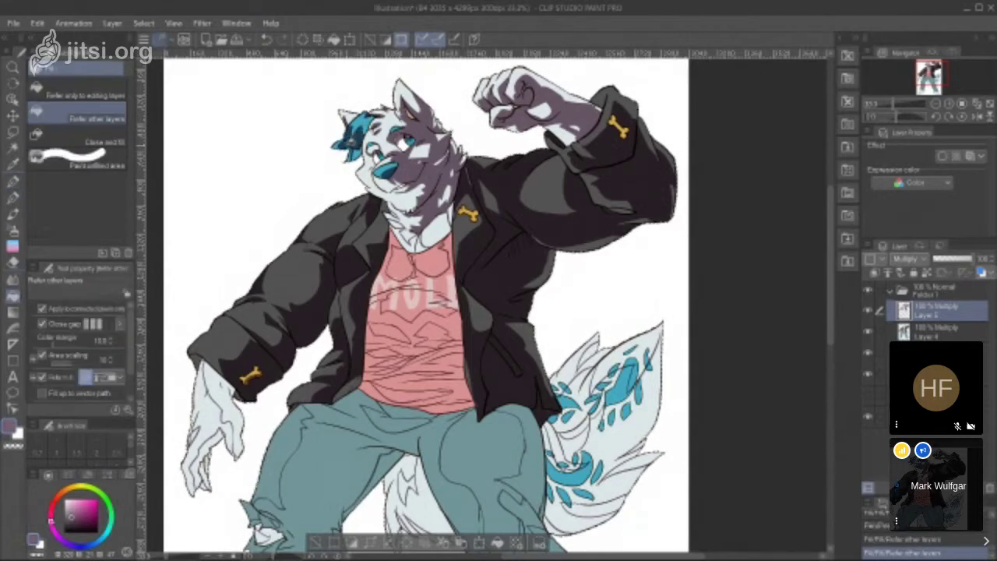
click(11, 179)
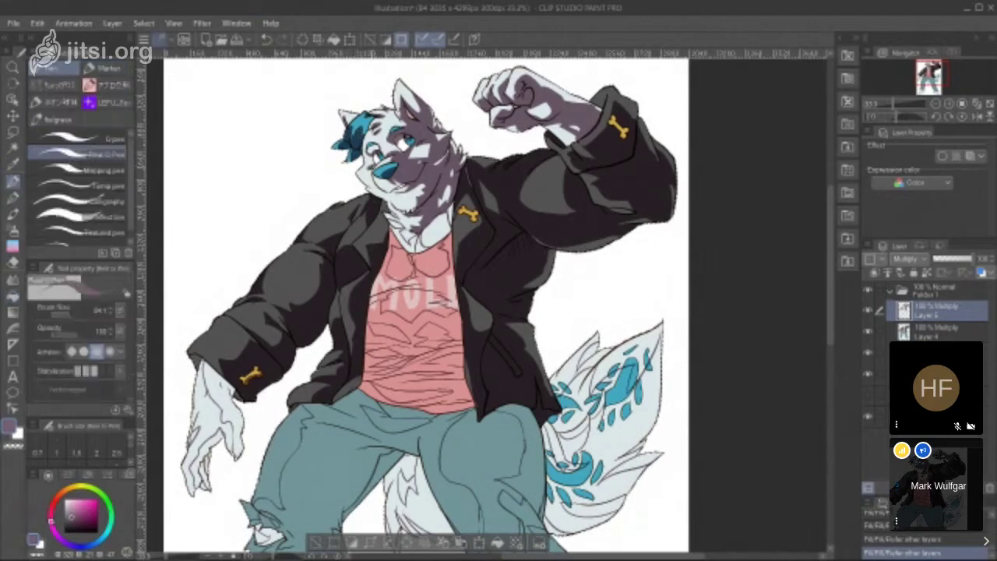
click(13, 296)
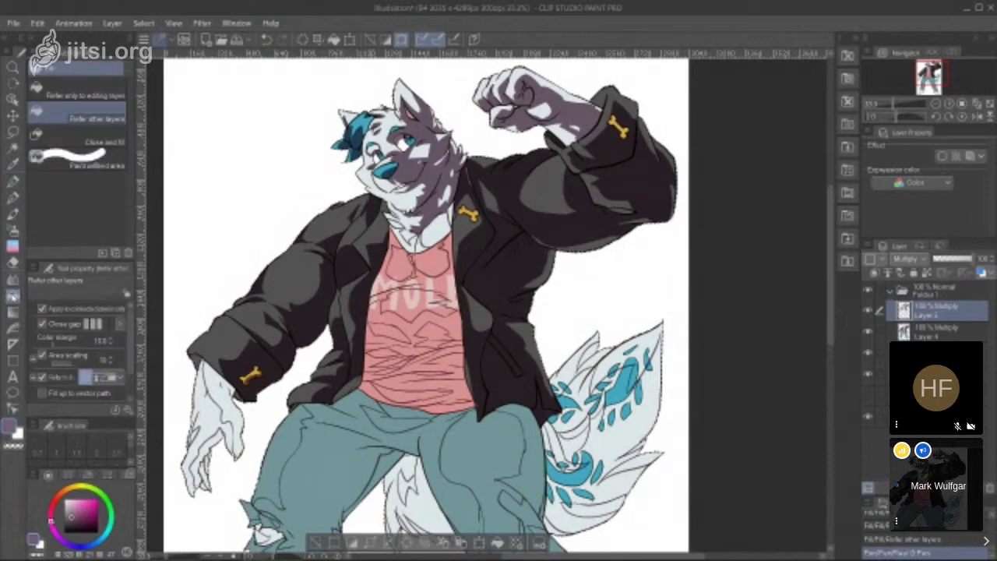
Step: Hide the flat colours and close the gap in the shirt's shadow outline just below the chest
click(871, 332)
click(384, 278)
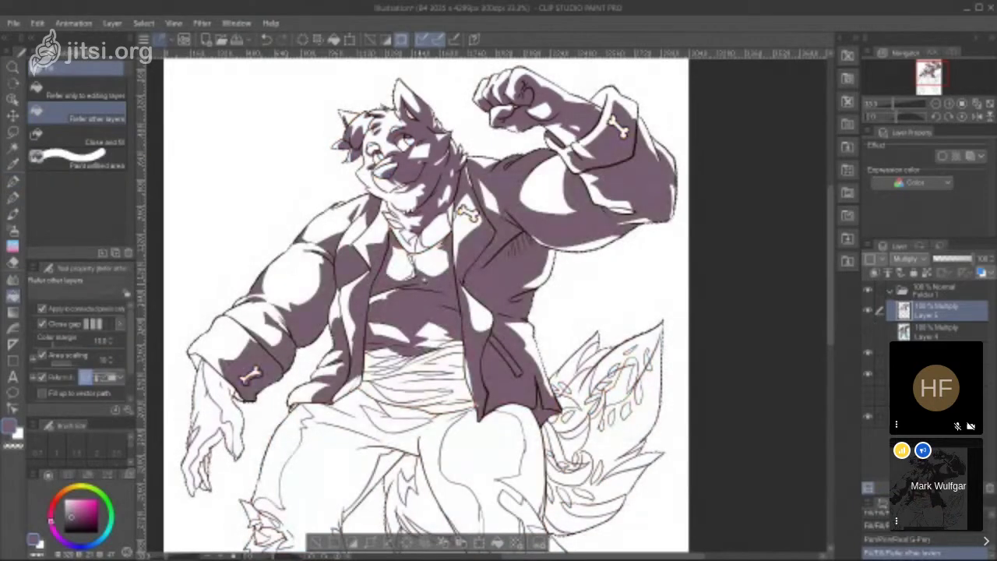
click(265, 39)
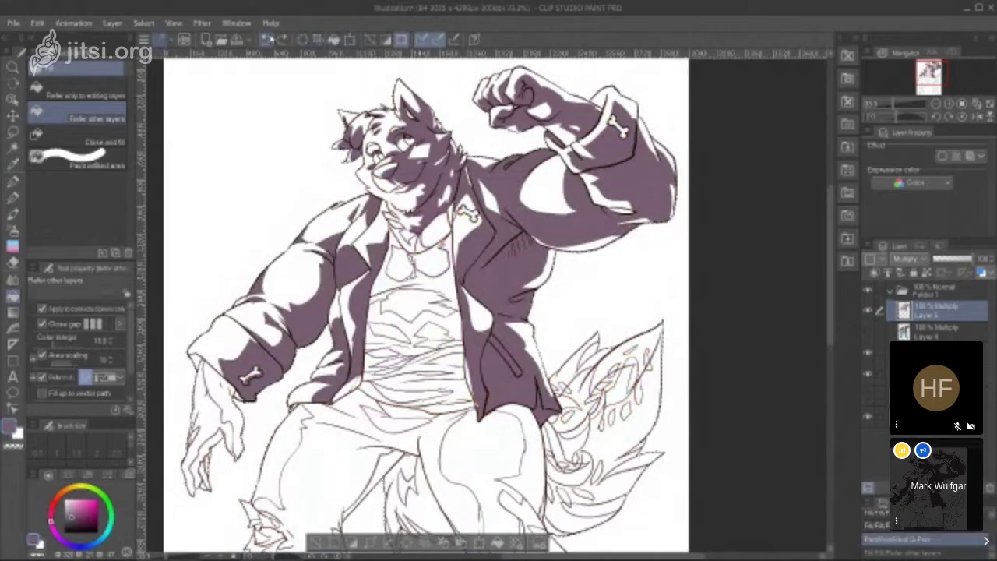
click(13, 181)
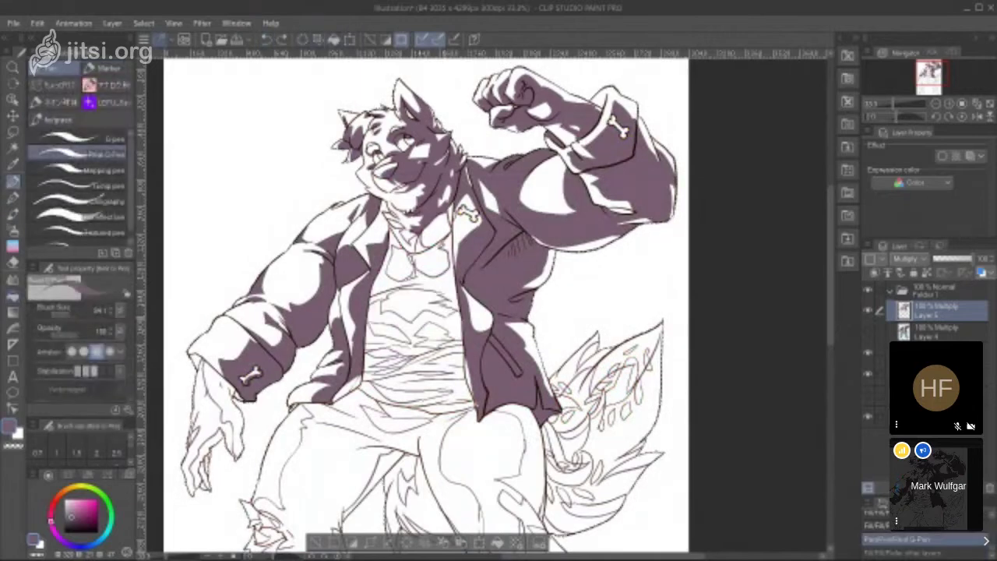
drag(445, 313, 446, 296)
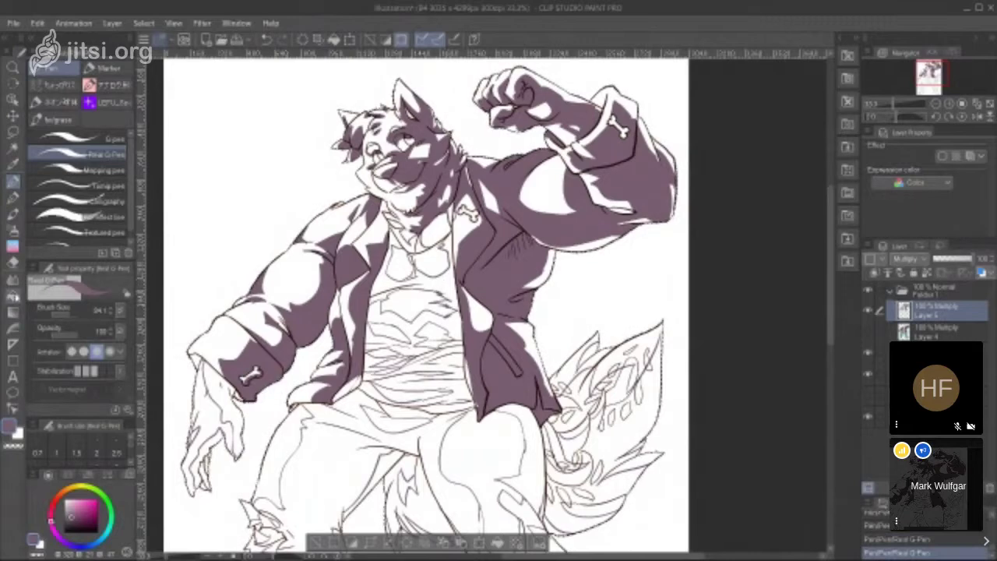
Step: Fill the outlined shadows across the shirt's chest, belly and waist folds and under the neck with purple
click(14, 297)
click(433, 282)
click(390, 316)
click(386, 294)
click(452, 345)
click(413, 377)
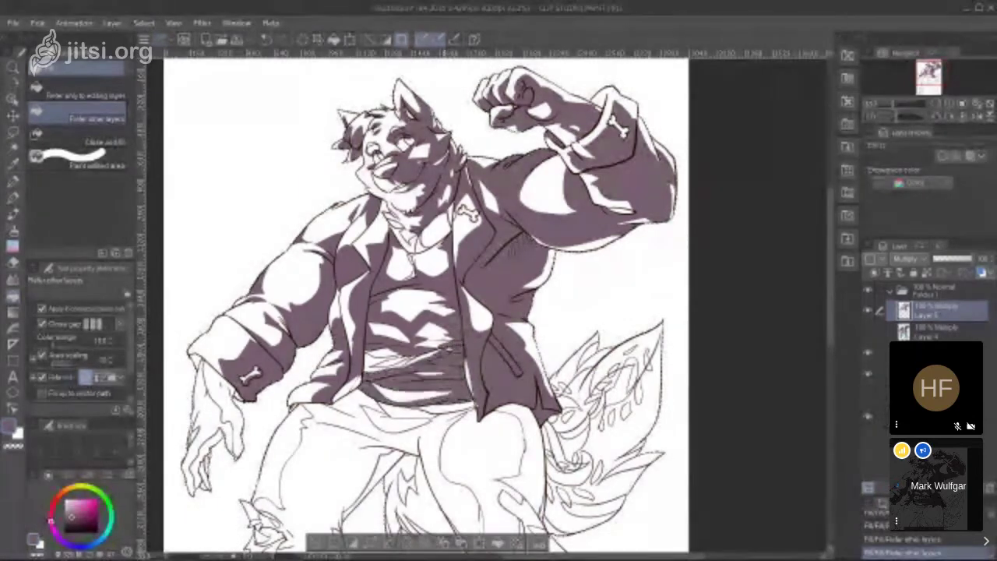
click(386, 365)
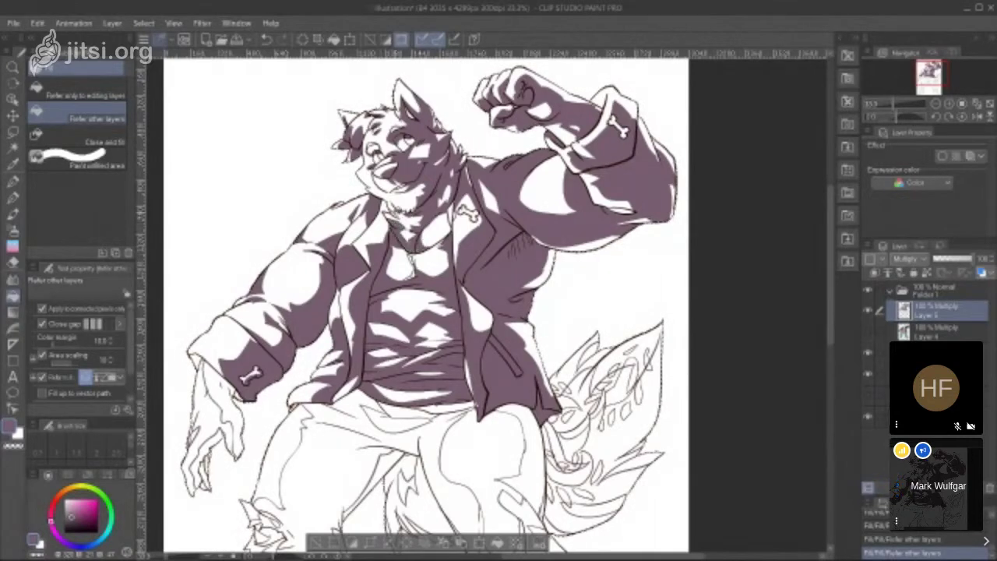
Step: Restore the purple fill colour to fill the small remaining spot on the neck beside the lapel, and show the flat colours again
key(x)
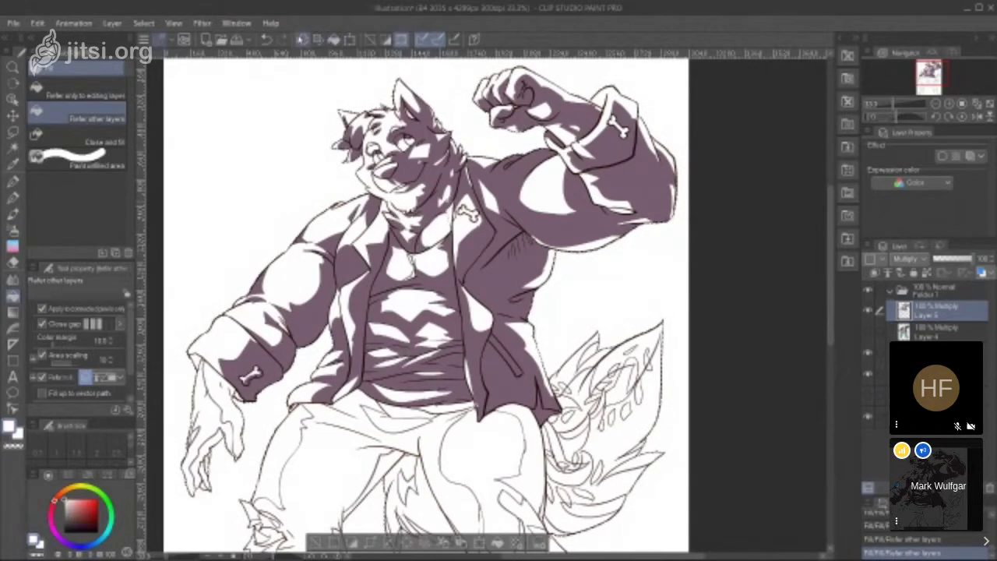
click(266, 39)
click(12, 163)
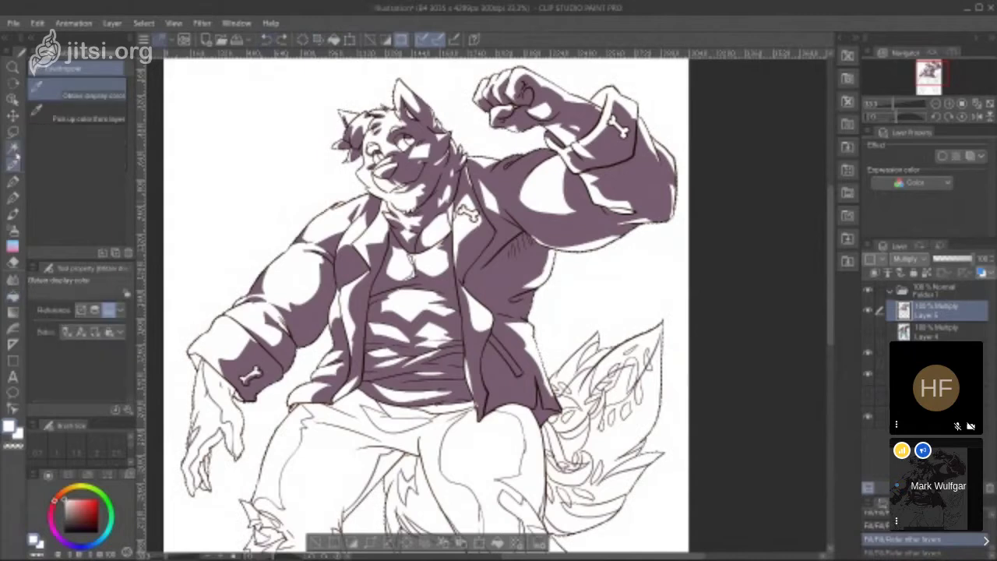
click(13, 296)
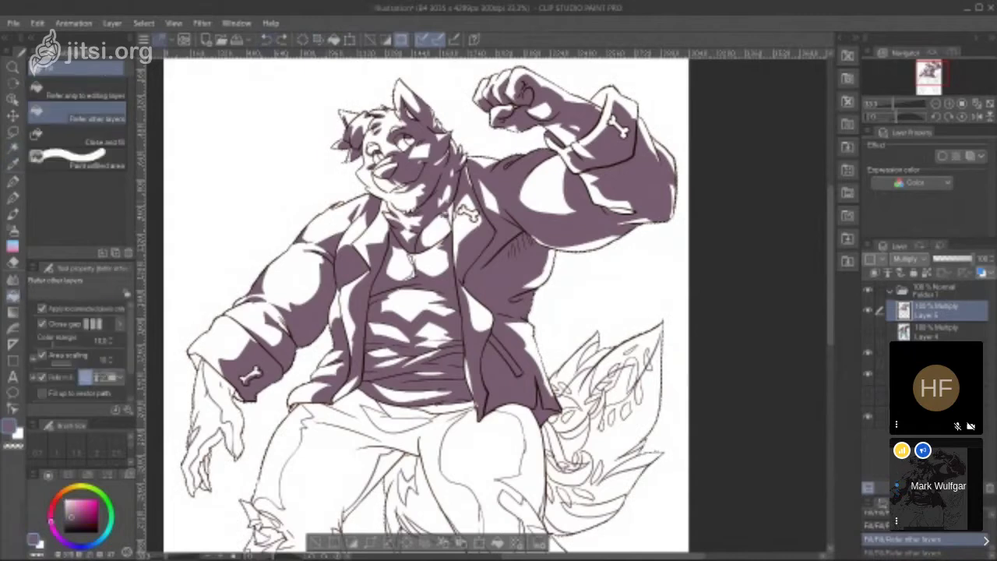
click(450, 206)
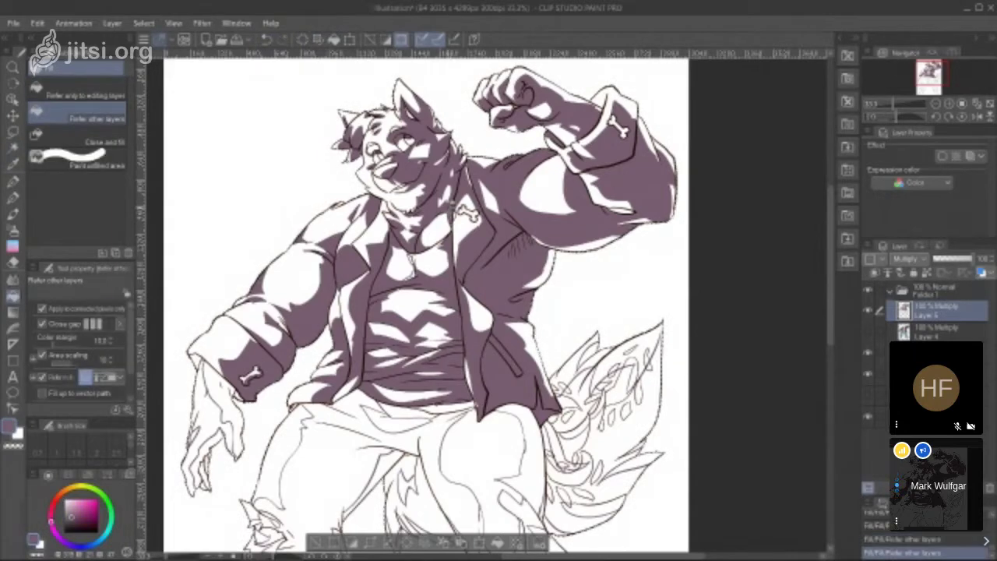
click(869, 334)
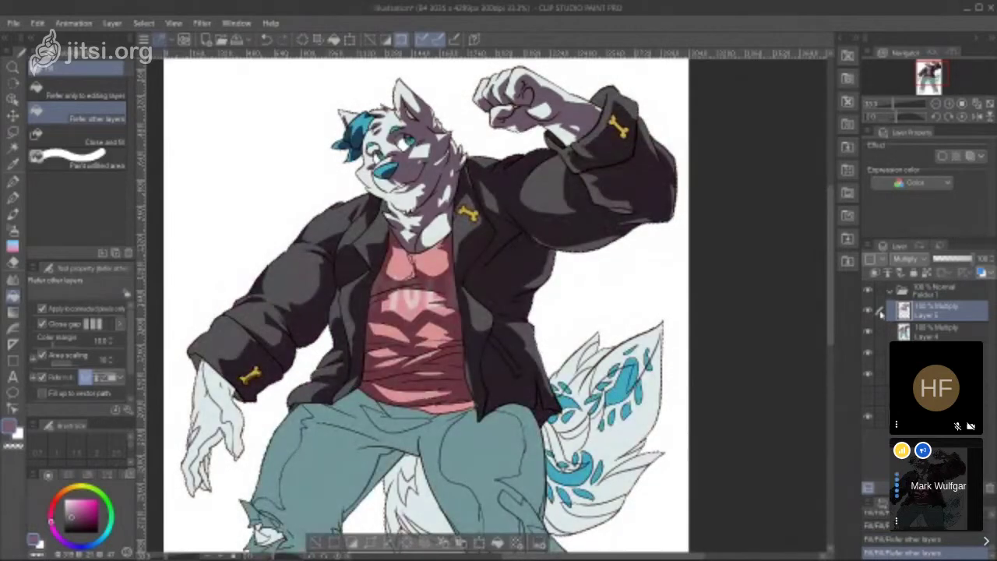